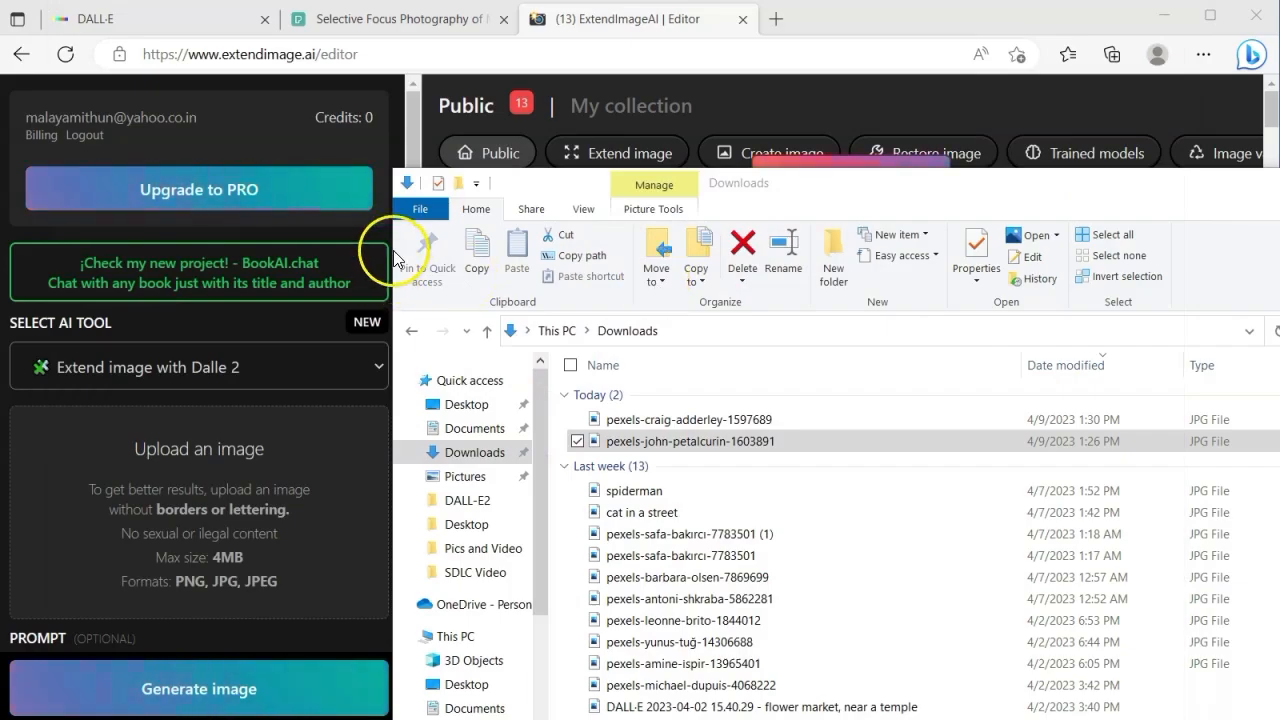
Switch to DALL·E and upload the purple bokeh close-up portrait from the Downloads folder for editing
left_click(180, 18)
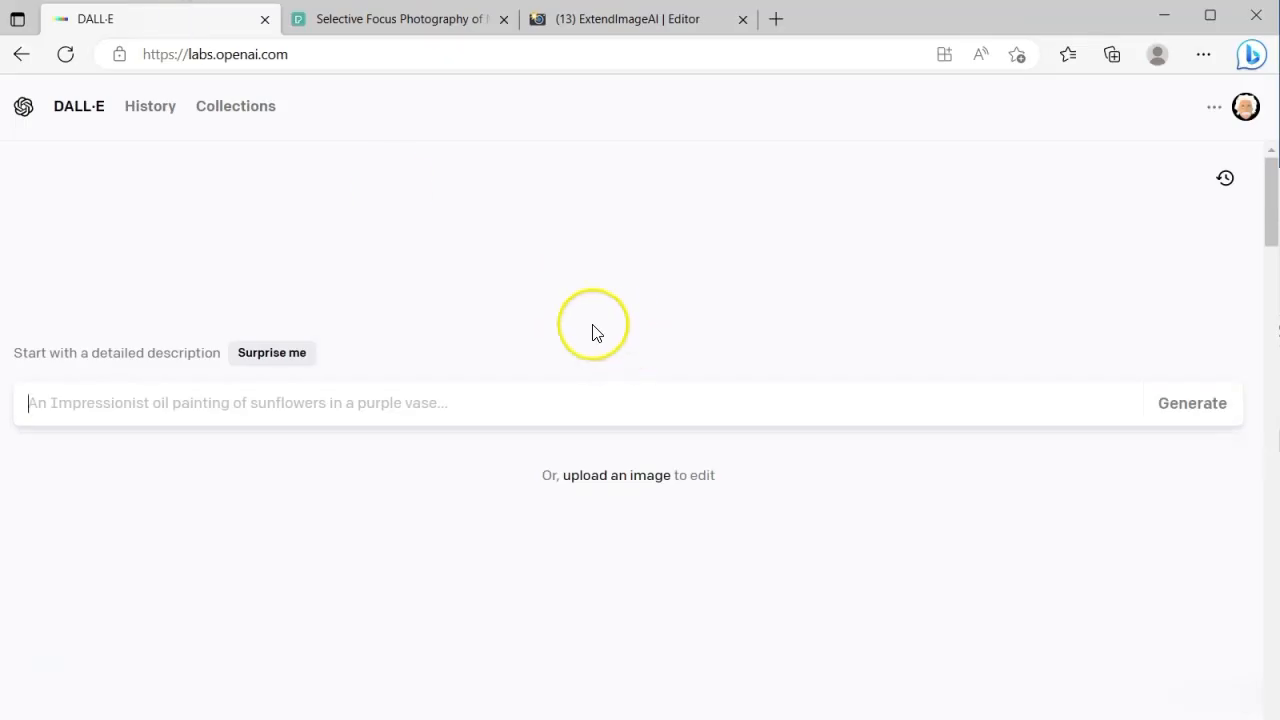
left_click(665, 492)
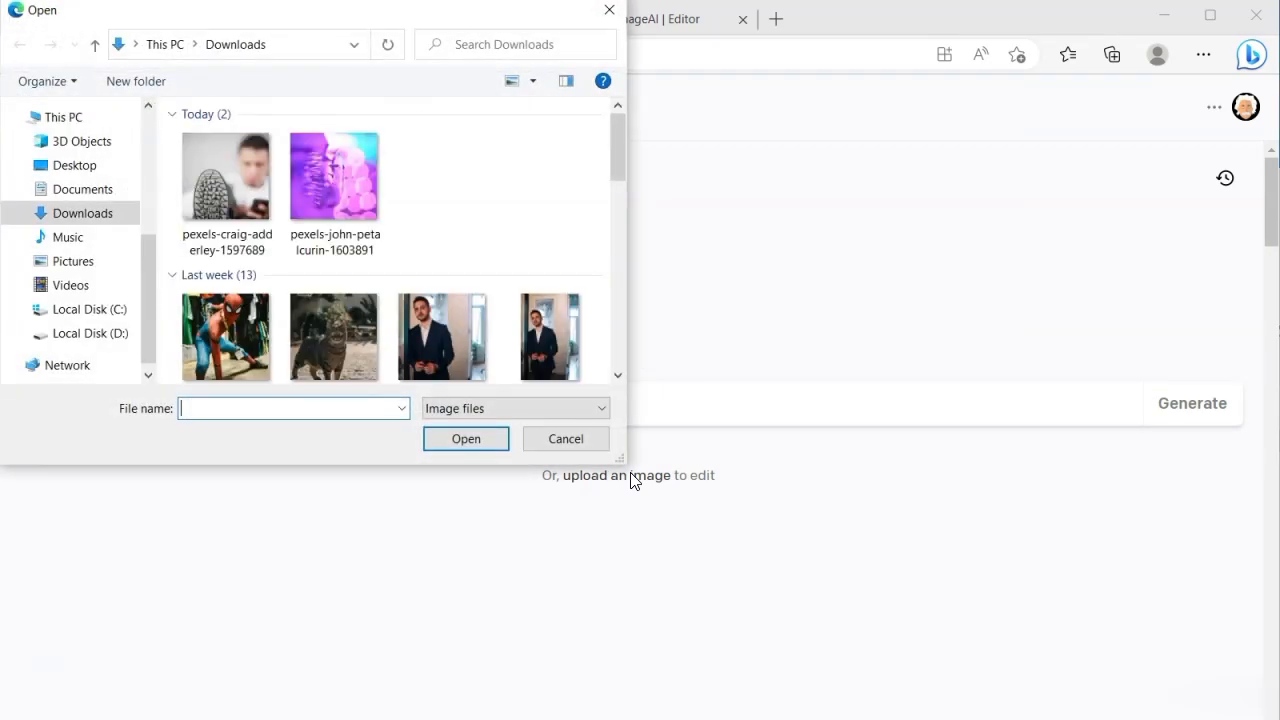
double_click(350, 180)
left_click(652, 584)
left_click(652, 584)
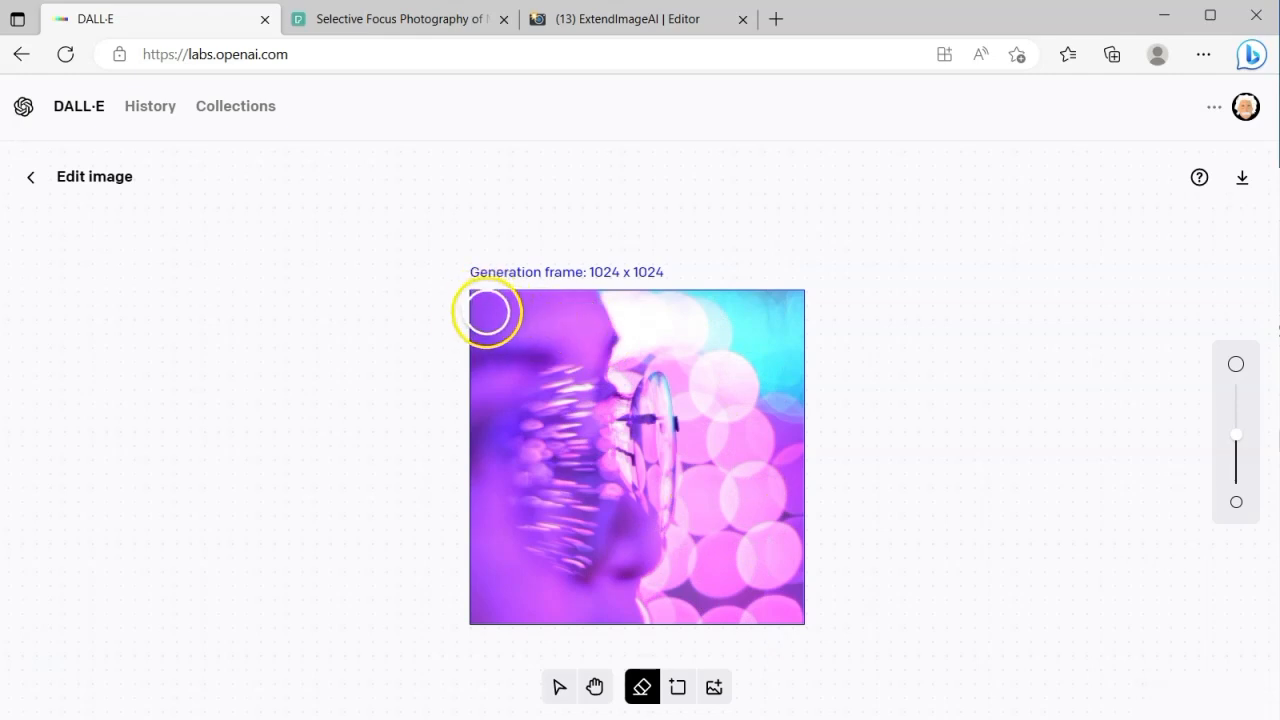
Erase the blurred face and the glasses from the portrait, using a smaller eraser for the finer areas
mouse_move(485, 306)
left_mouse_down()
mouse_move(572, 307)
mouse_move(483, 303)
mouse_move(489, 374)
mouse_move(469, 534)
left_mouse_up()
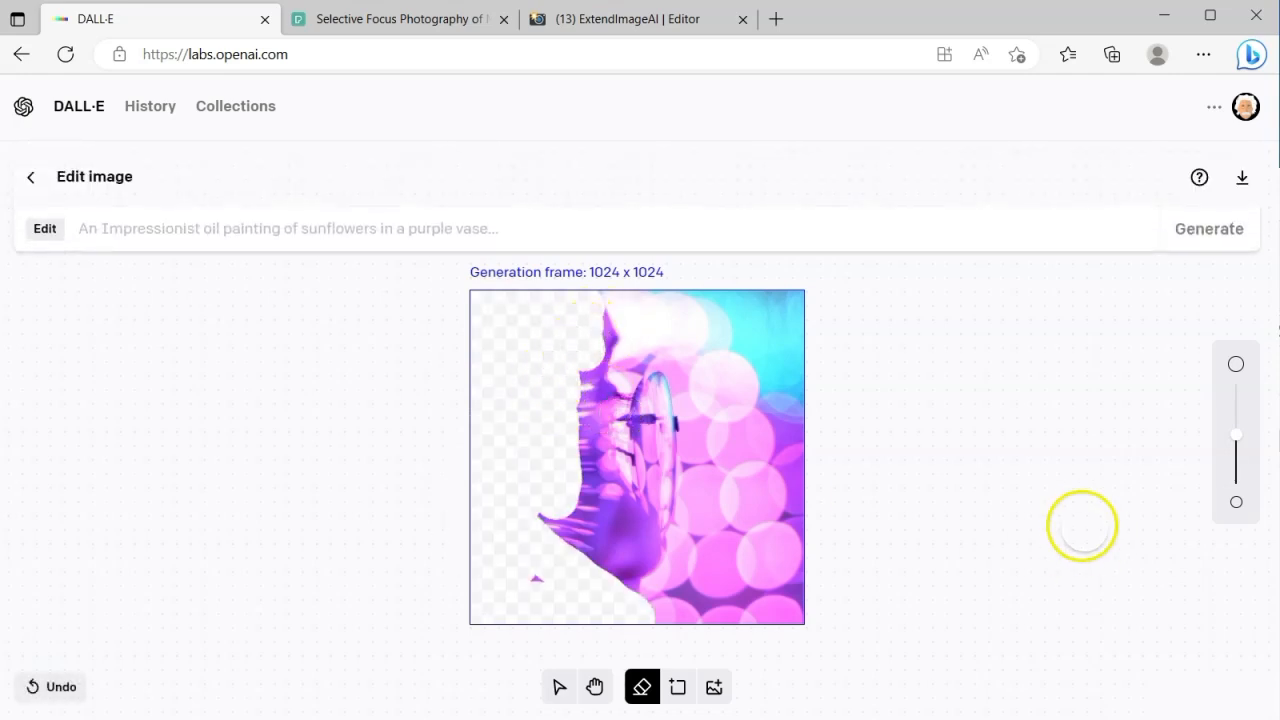
left_click_drag(1236, 434, 1235, 478)
mouse_move(547, 313)
left_mouse_down()
mouse_move(587, 325)
mouse_move(599, 310)
mouse_move(610, 338)
mouse_move(570, 437)
mouse_move(604, 355)
left_mouse_up()
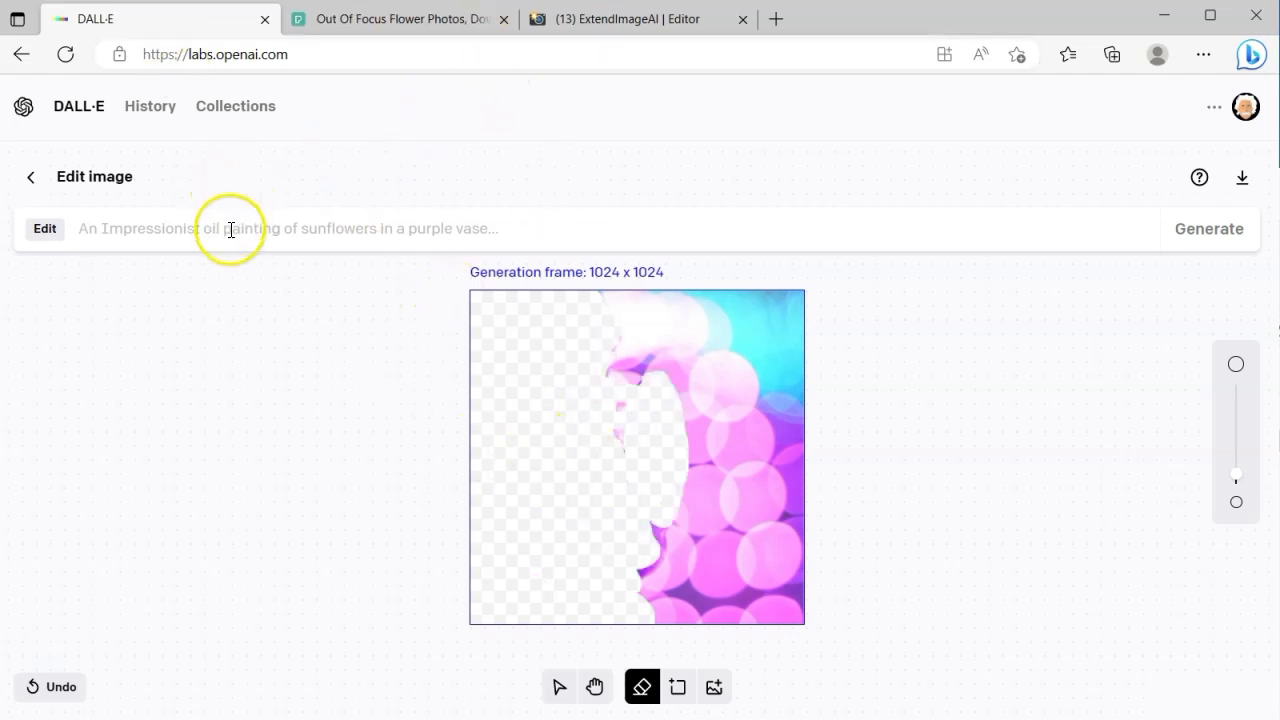
Generate edits with the prompt "face a girl looking at light wearing a rounded spec, in camera focus"
left_click(228, 228)
type("face a")
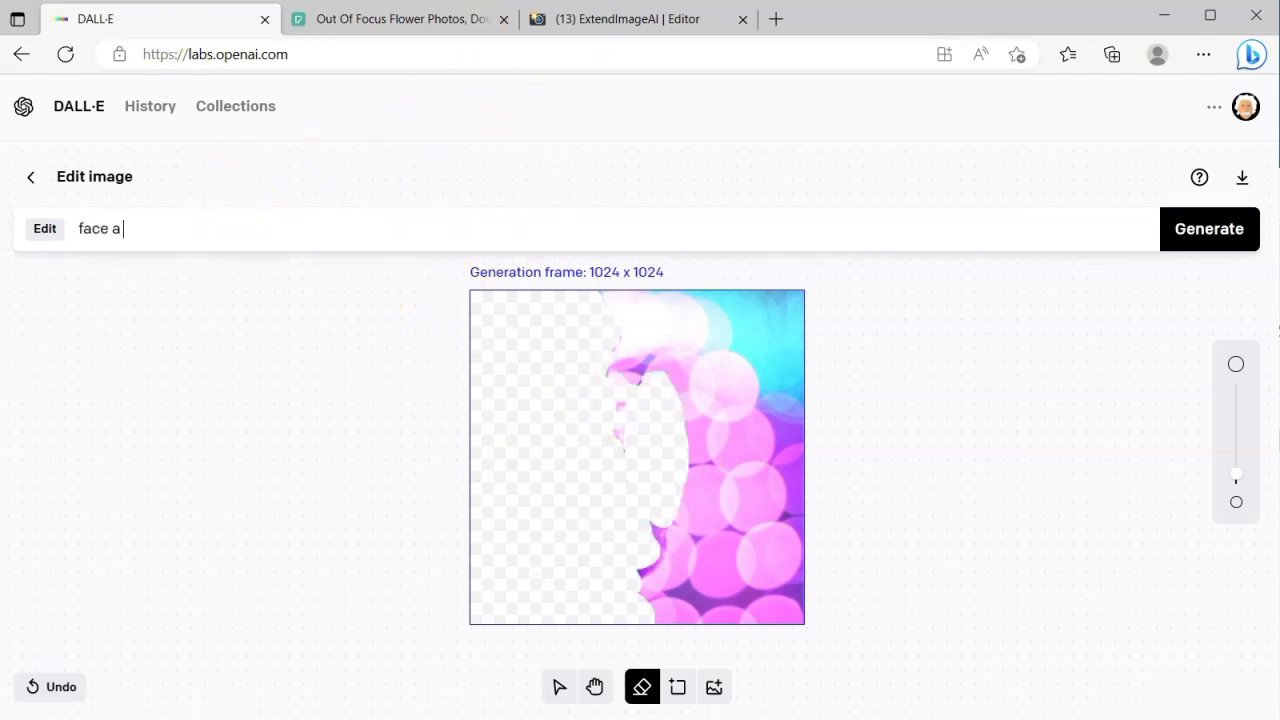
type(" girl looking at light")
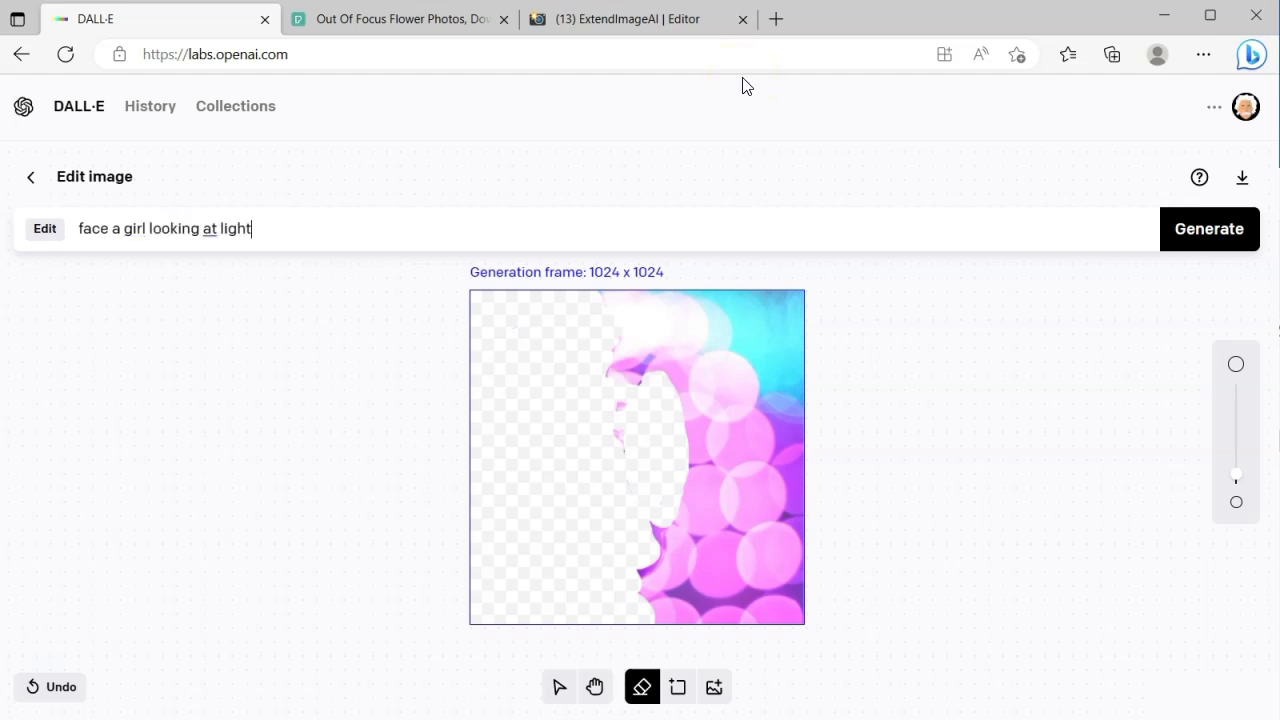
type(" wearing a roun")
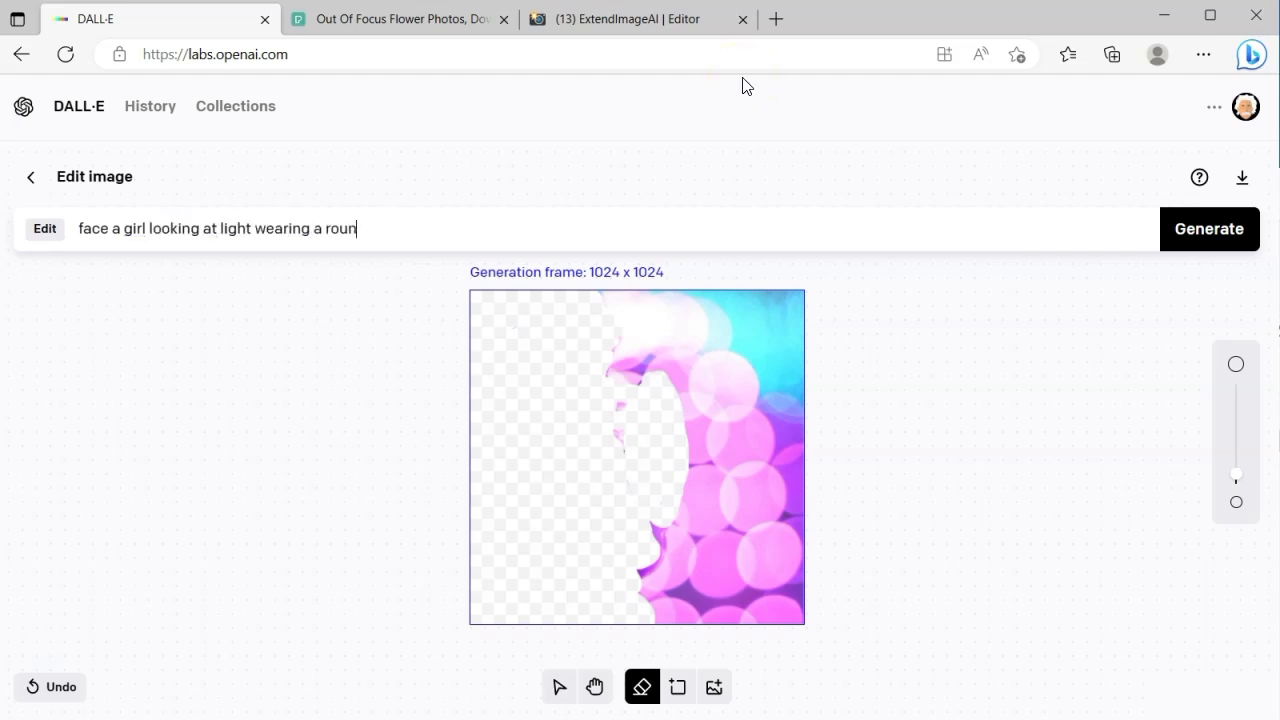
type("ded spec, in camera focus")
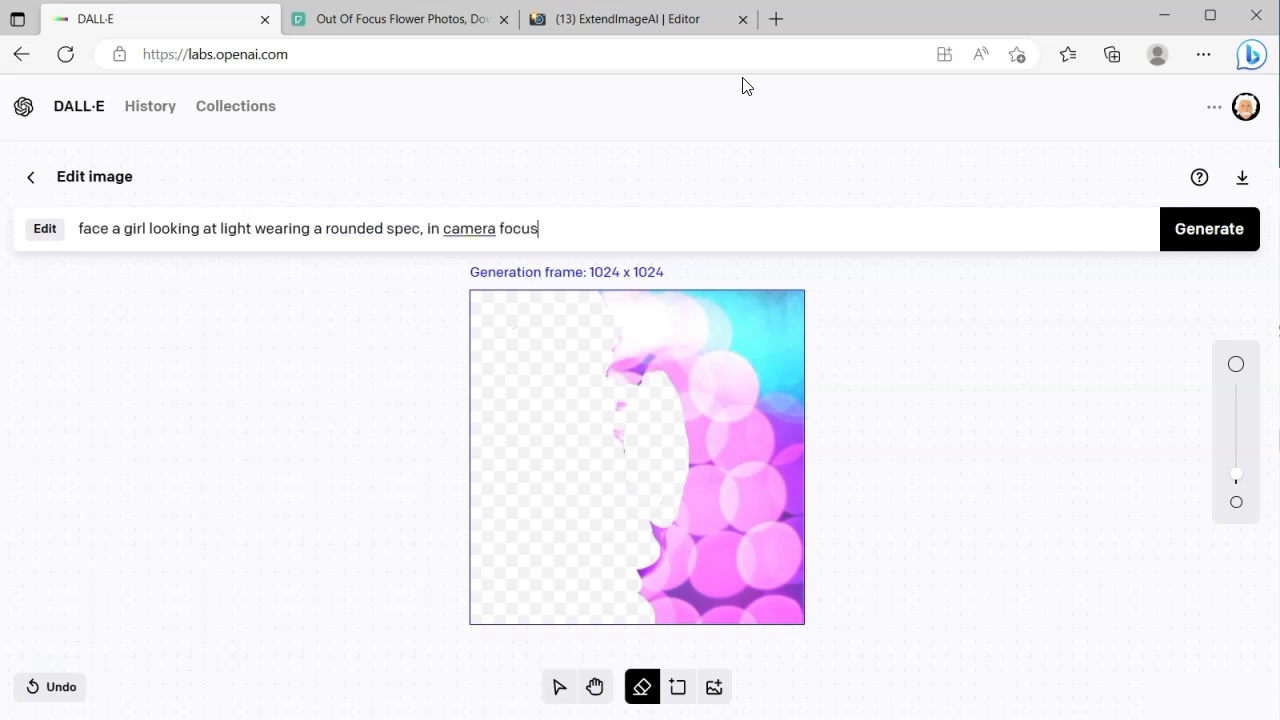
left_click(1210, 226)
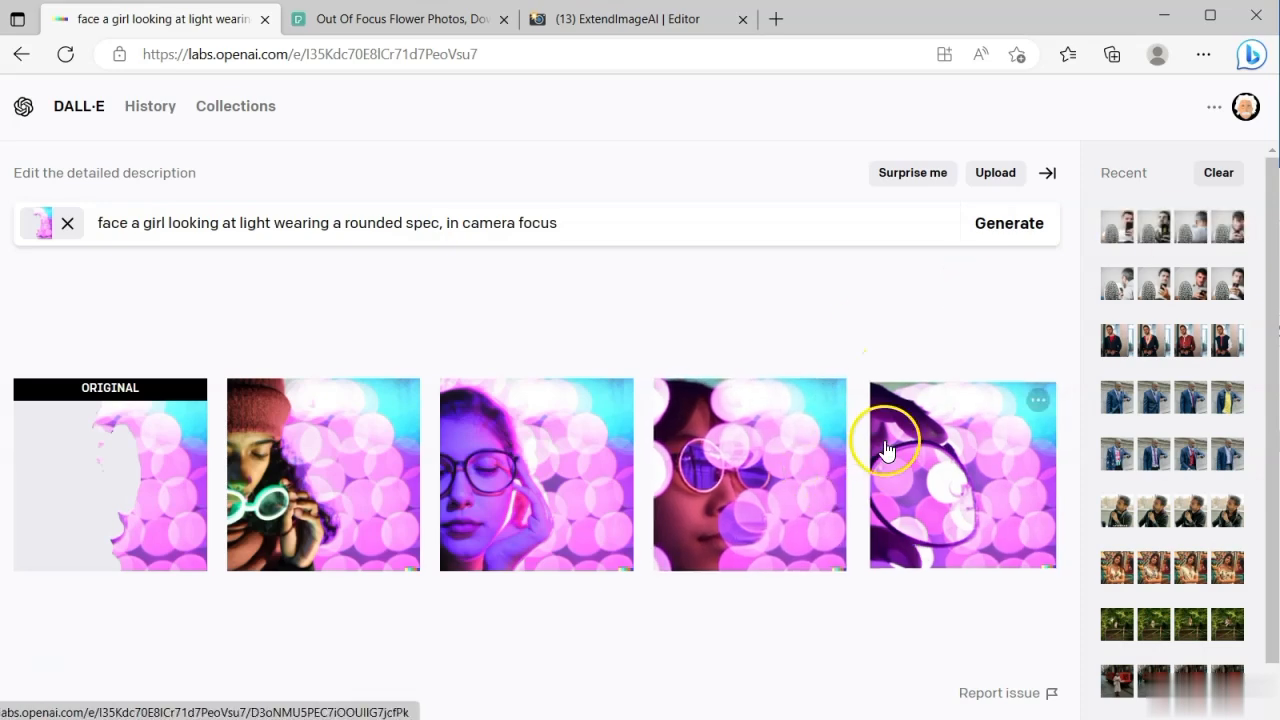
View the four generated portraits one by one at full size and return to the results overview
left_click(318, 478)
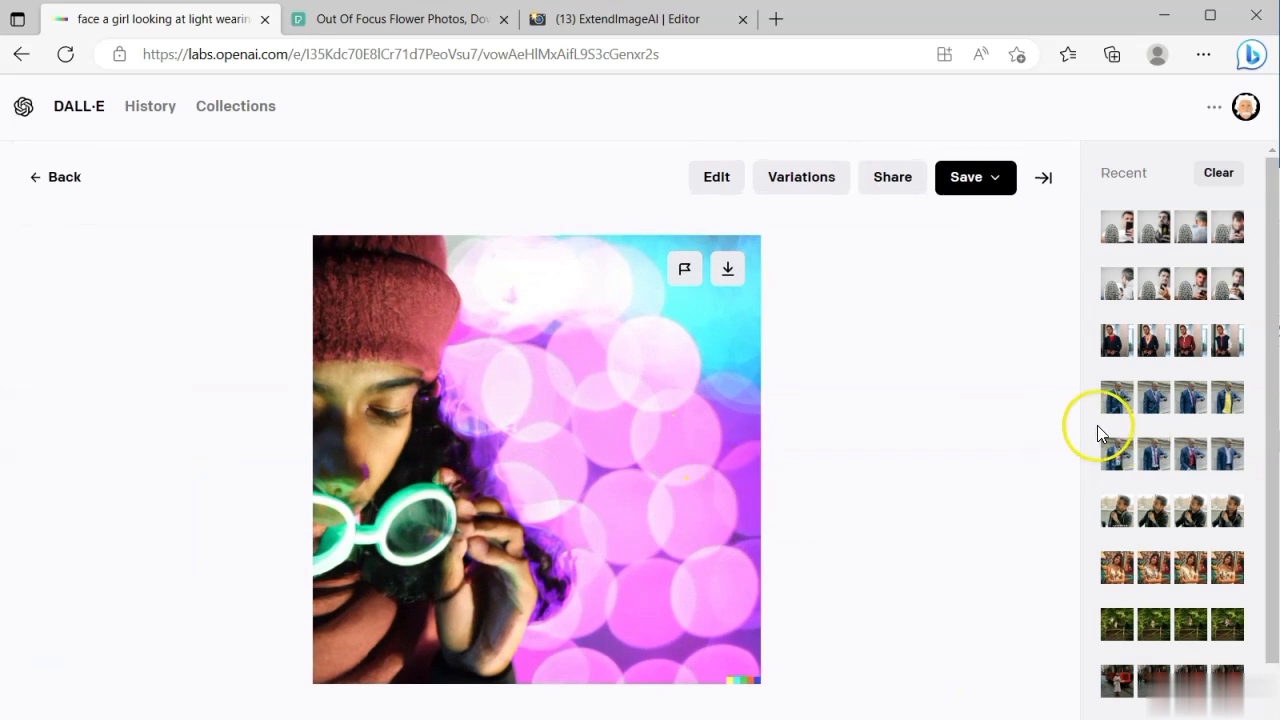
left_click(1040, 462)
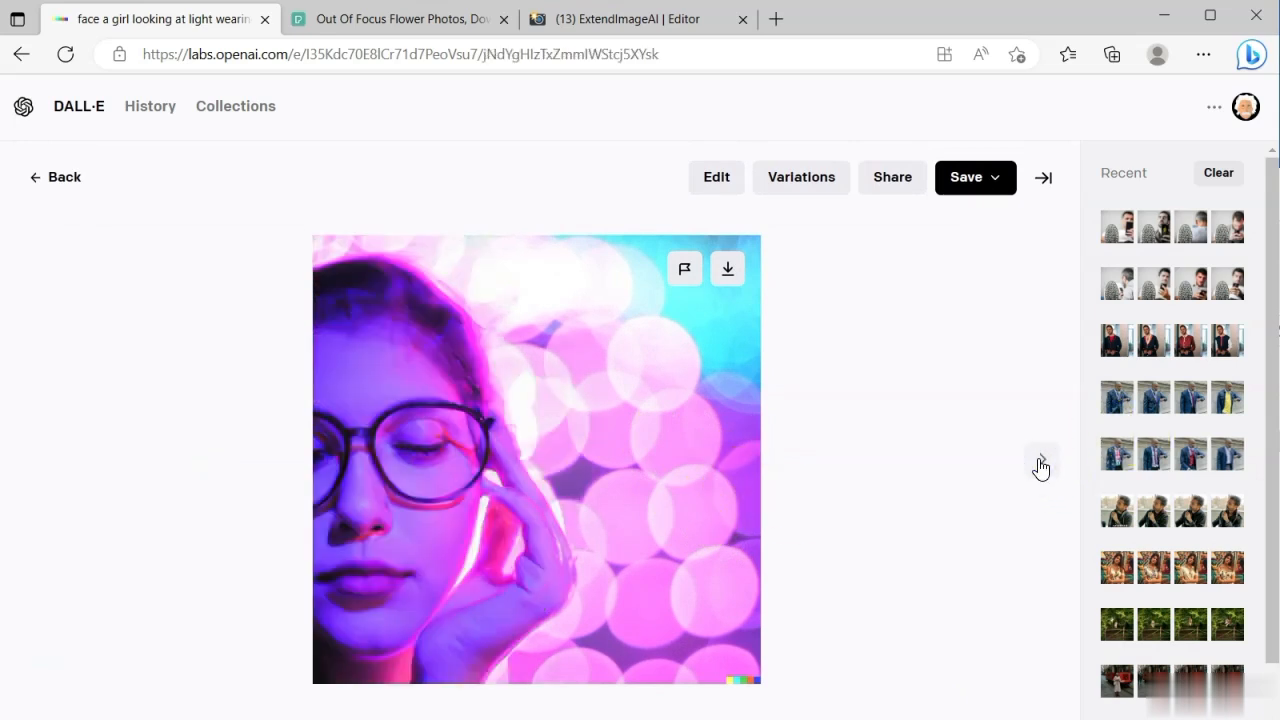
left_click(1040, 463)
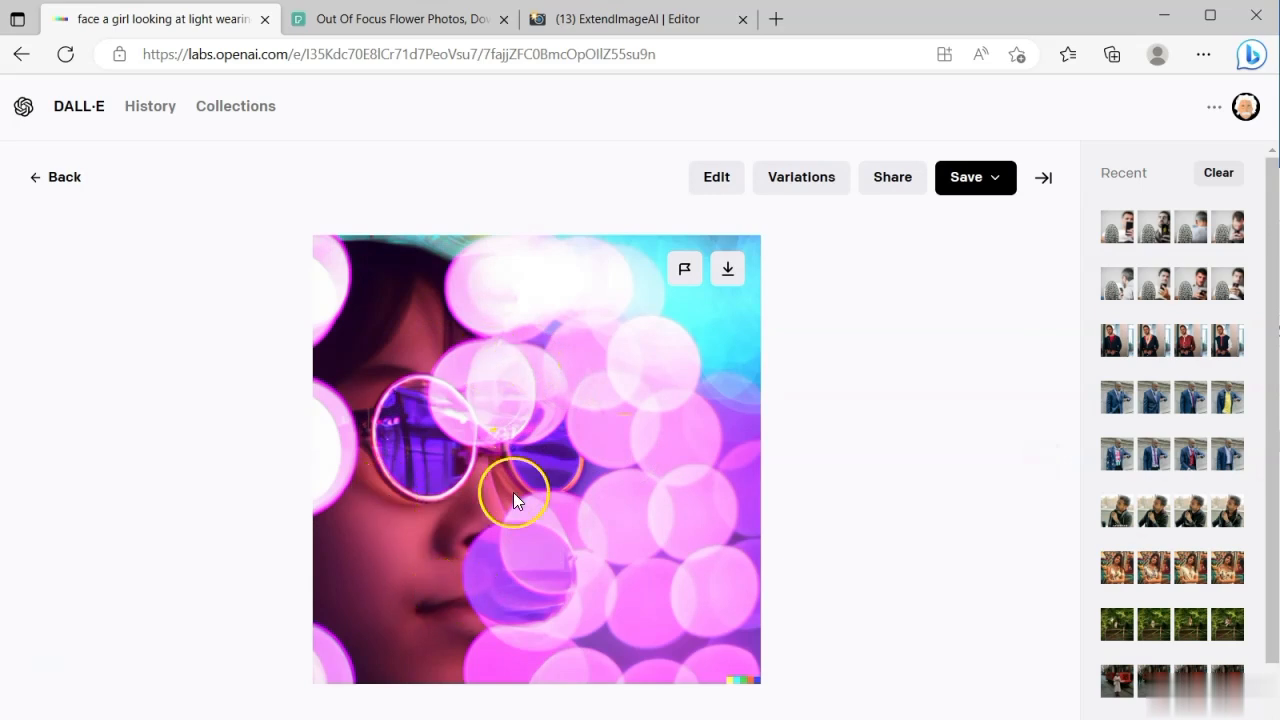
left_click(1041, 464)
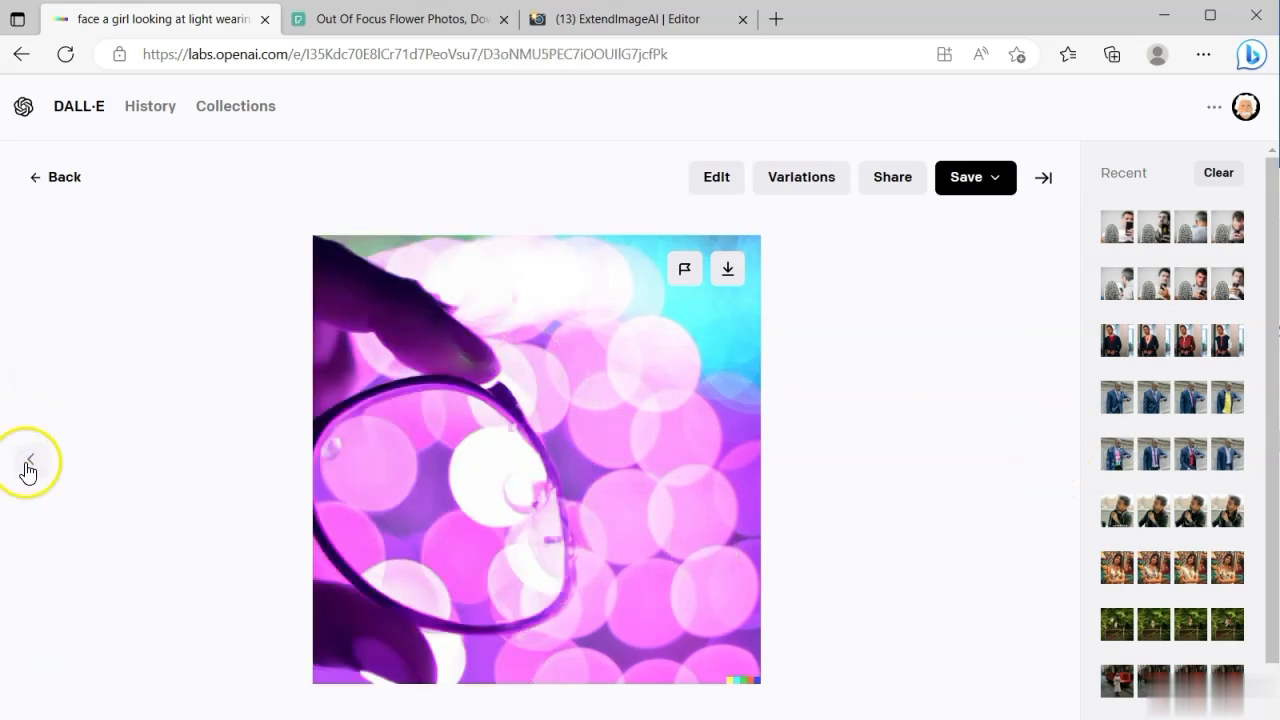
left_click(27, 463)
left_click(45, 178)
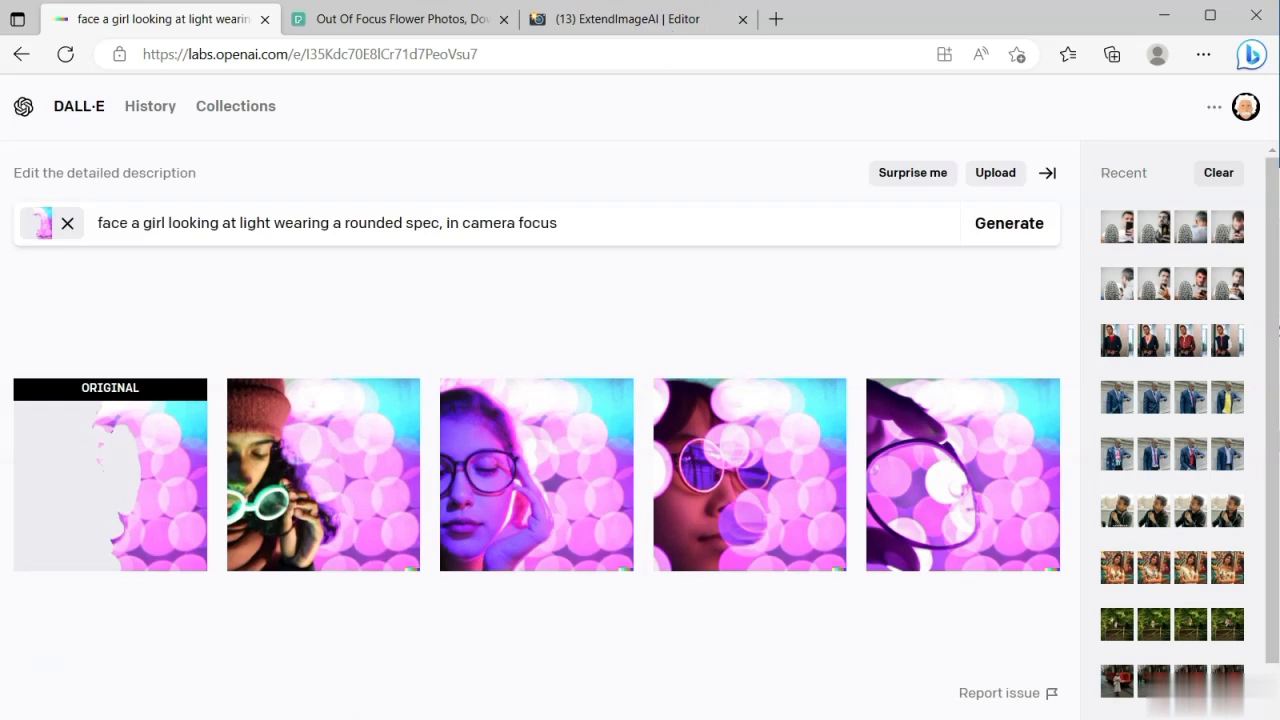
Open the original portrait from the Downloads folder to compare it, and return to the generated results
left_click(262, 719)
left_click(368, 690)
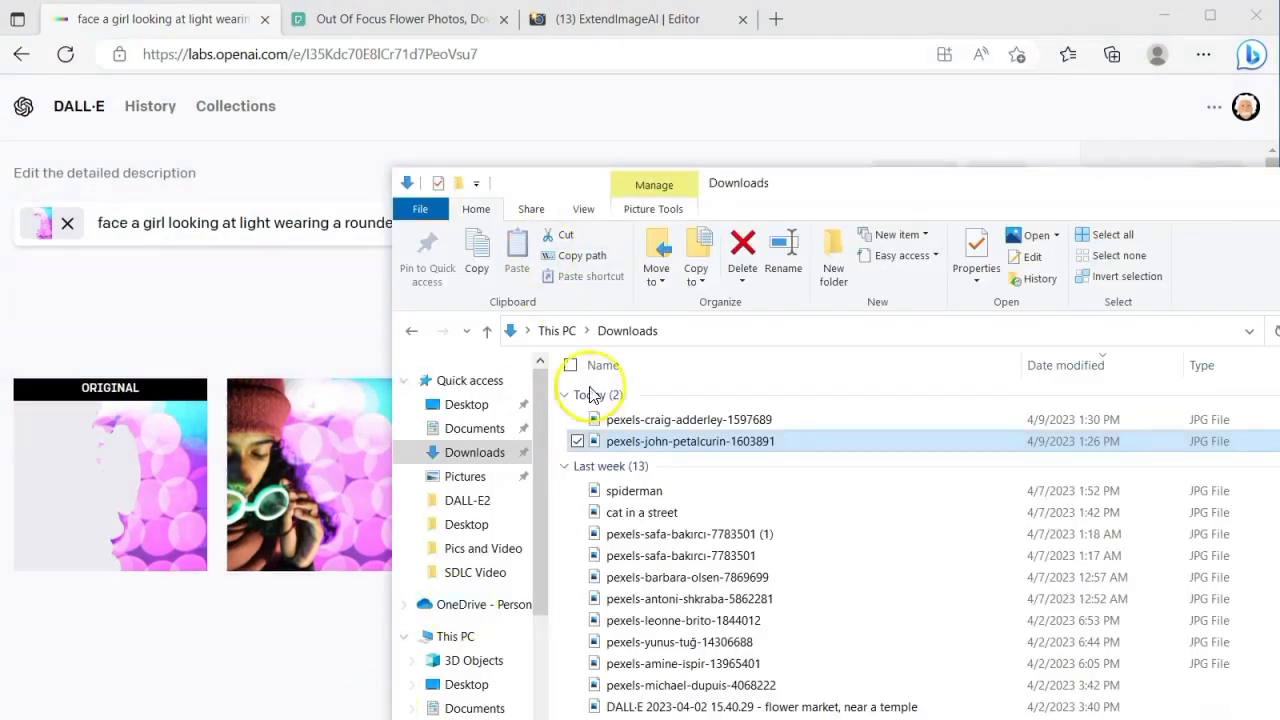
double_click(590, 391)
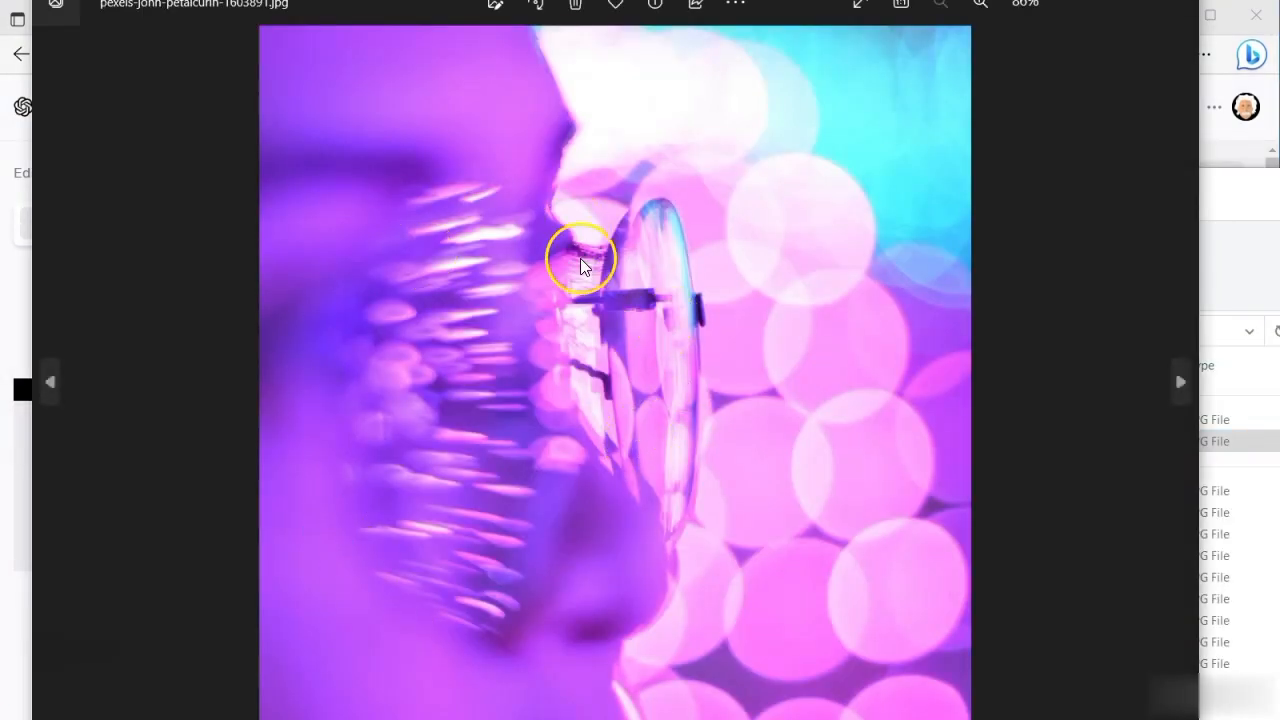
left_click(1256, 15)
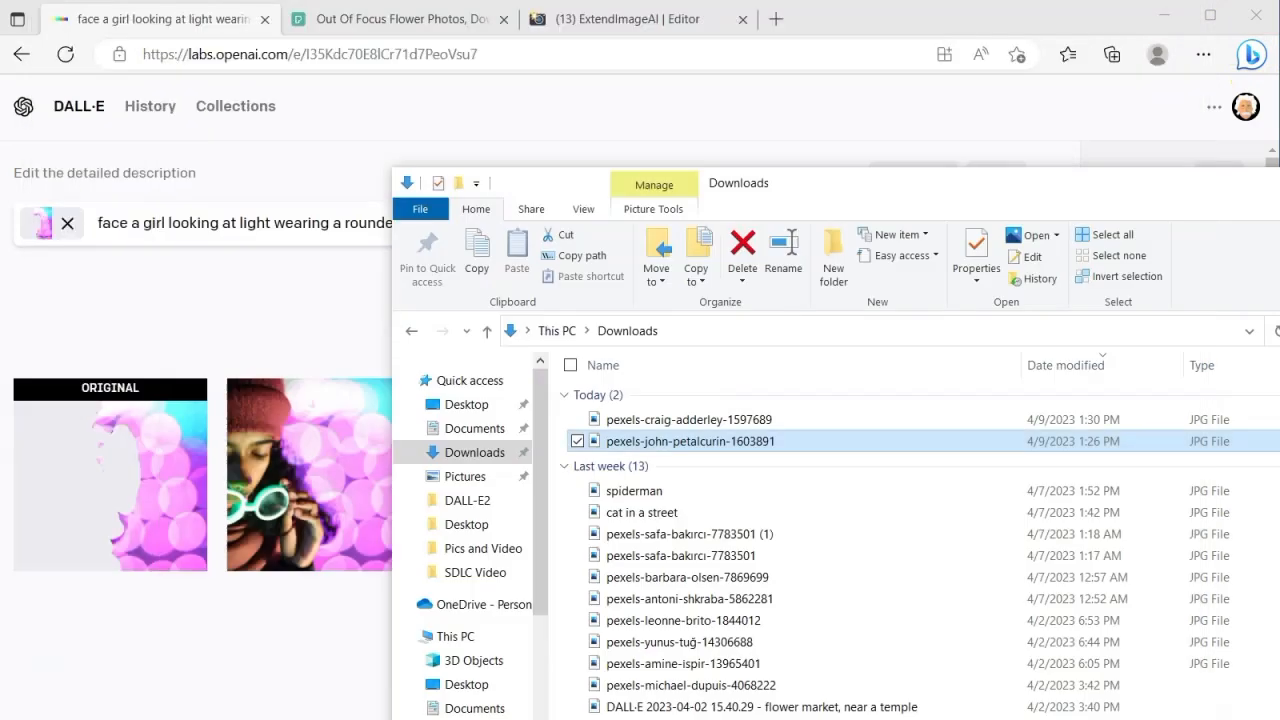
left_click(271, 340)
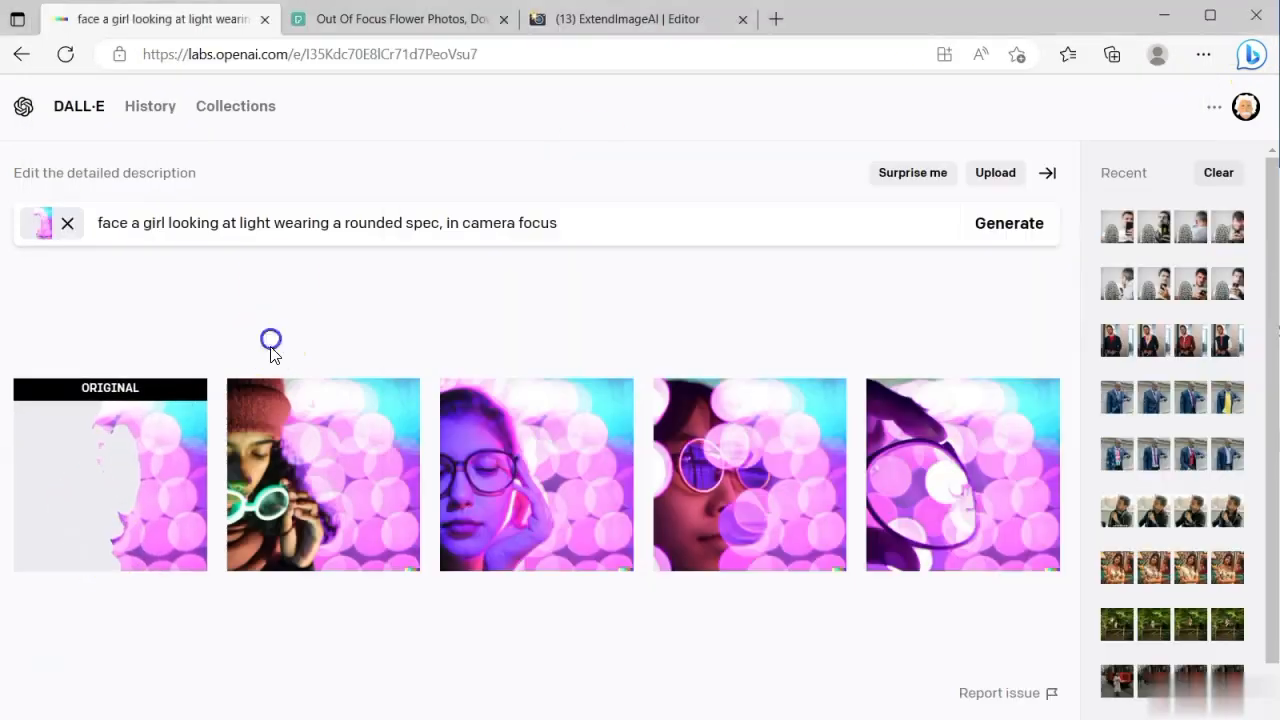
left_click(734, 500)
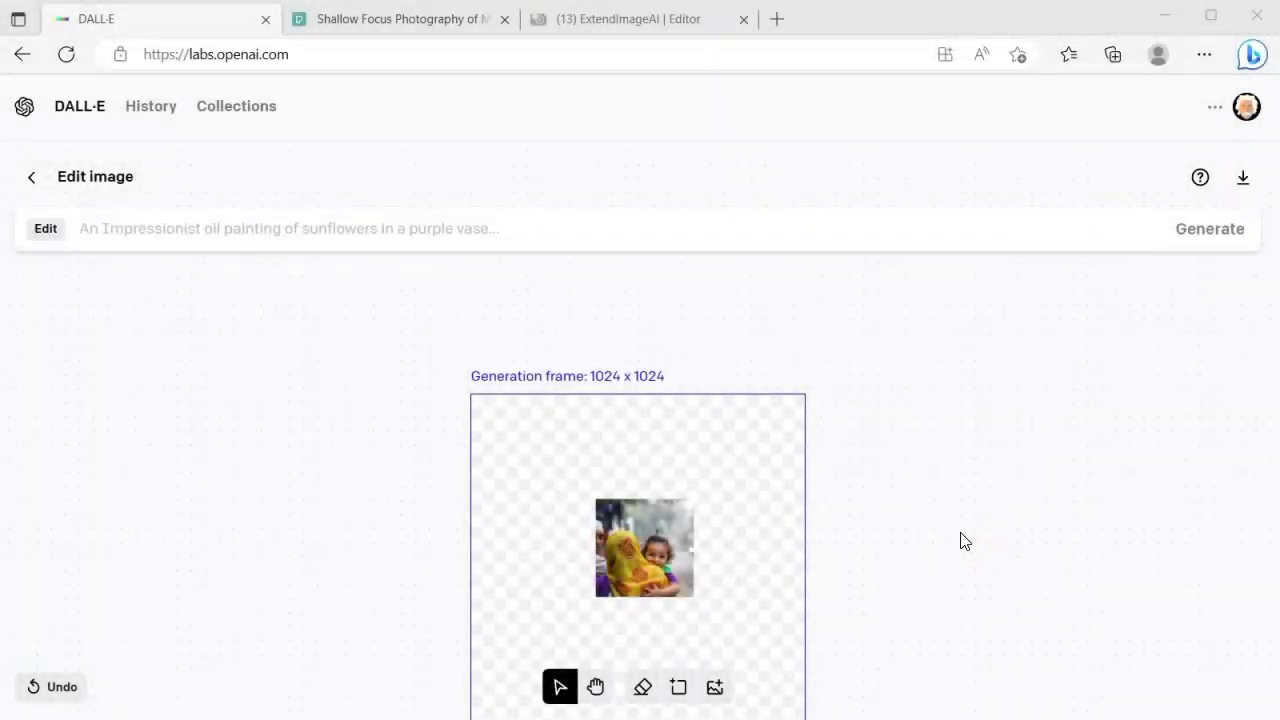
scroll(959, 533, "down", 1)
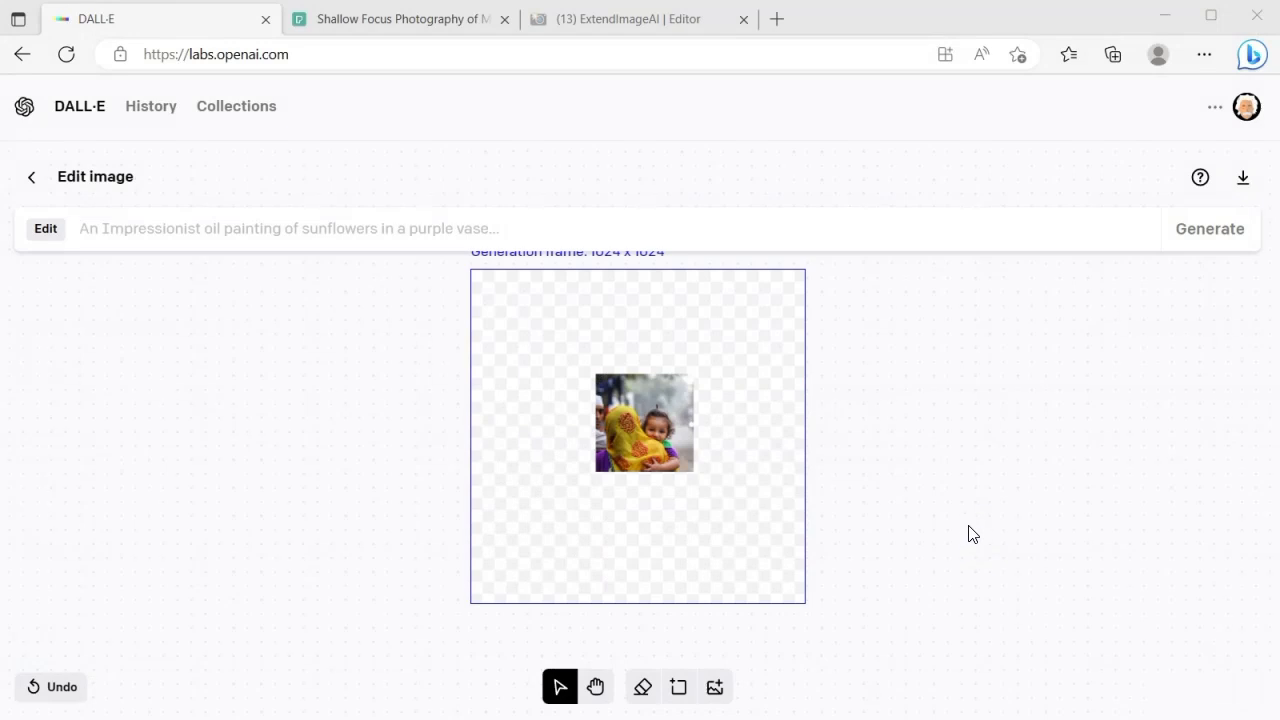
left_click(551, 431)
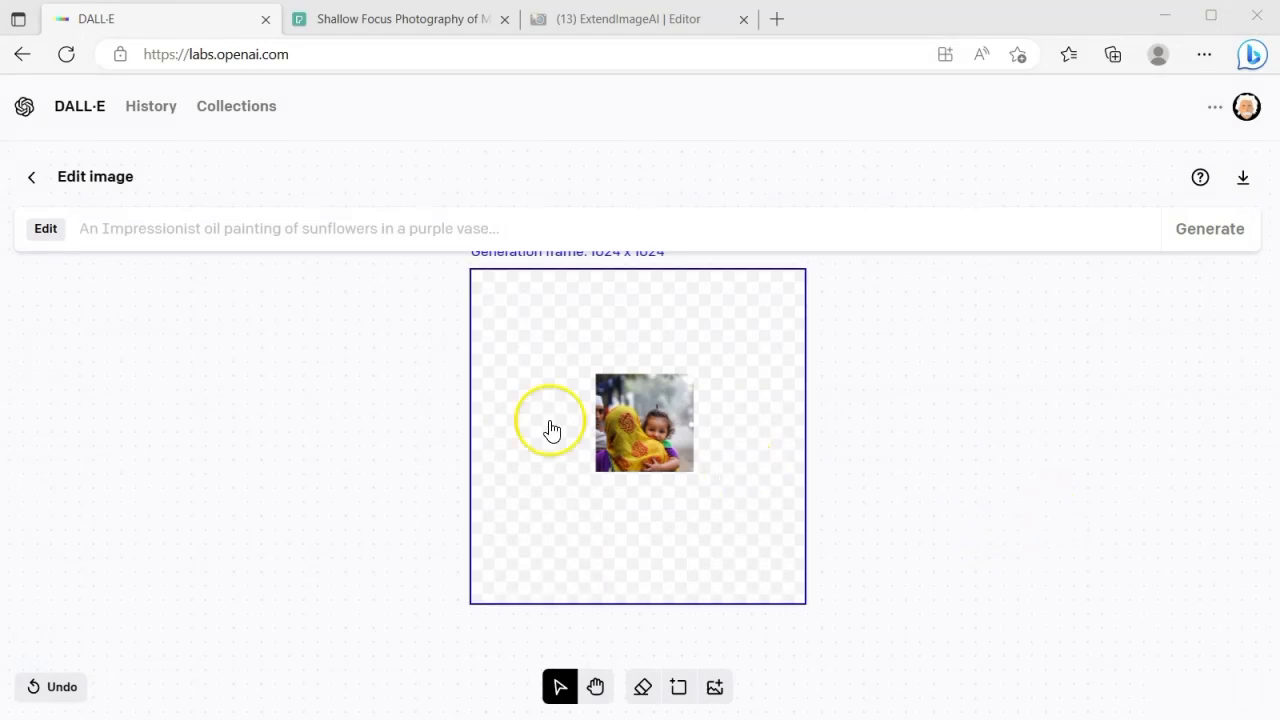
left_click(646, 443)
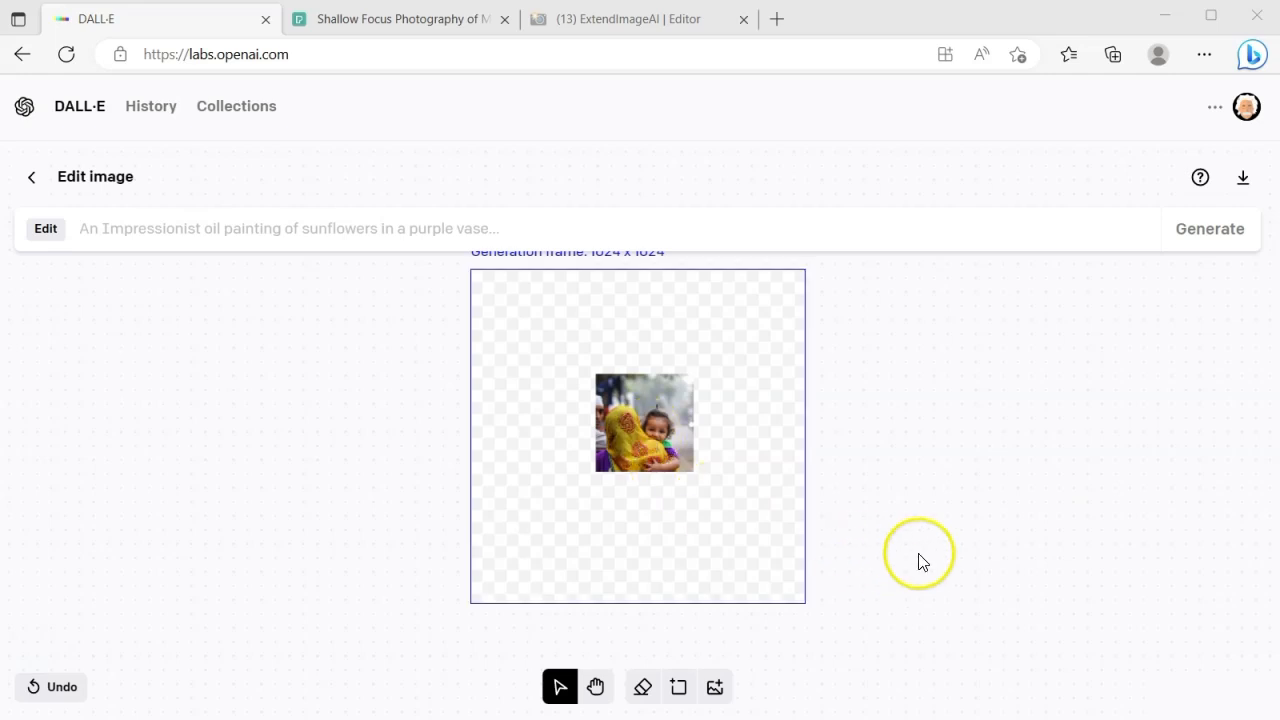
scroll(900, 540, "up", 2)
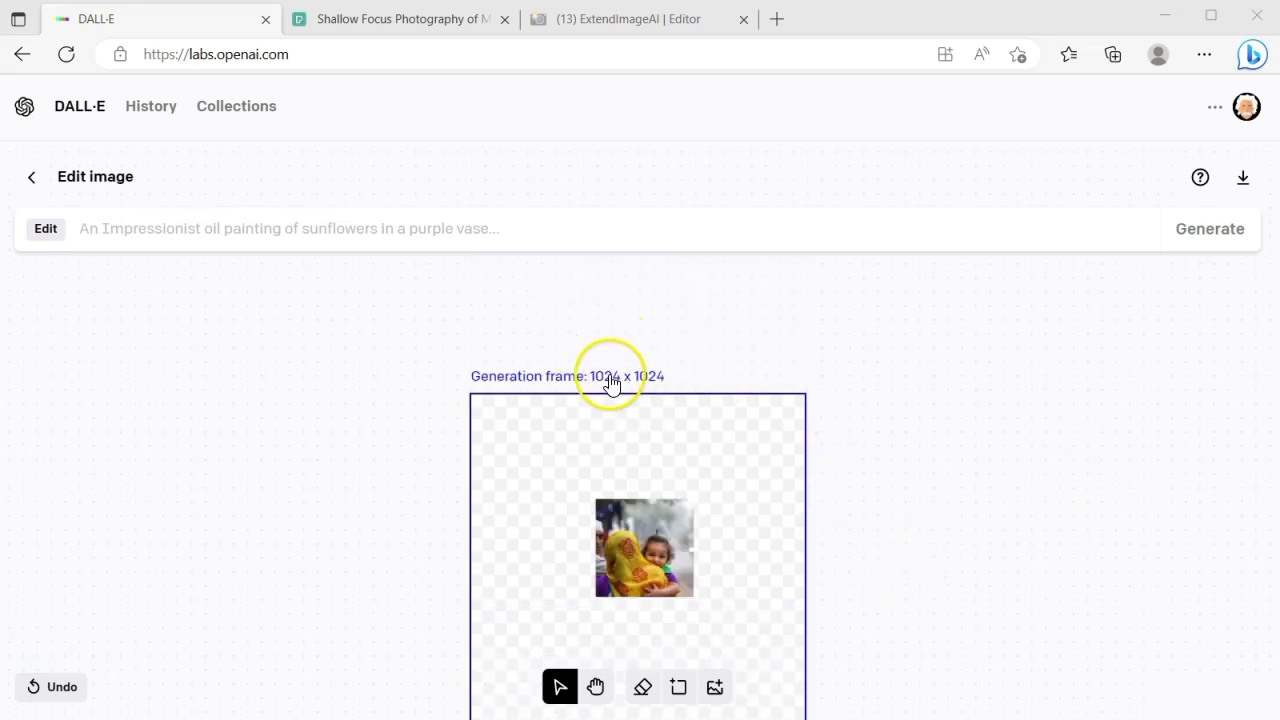
left_click(1057, 527)
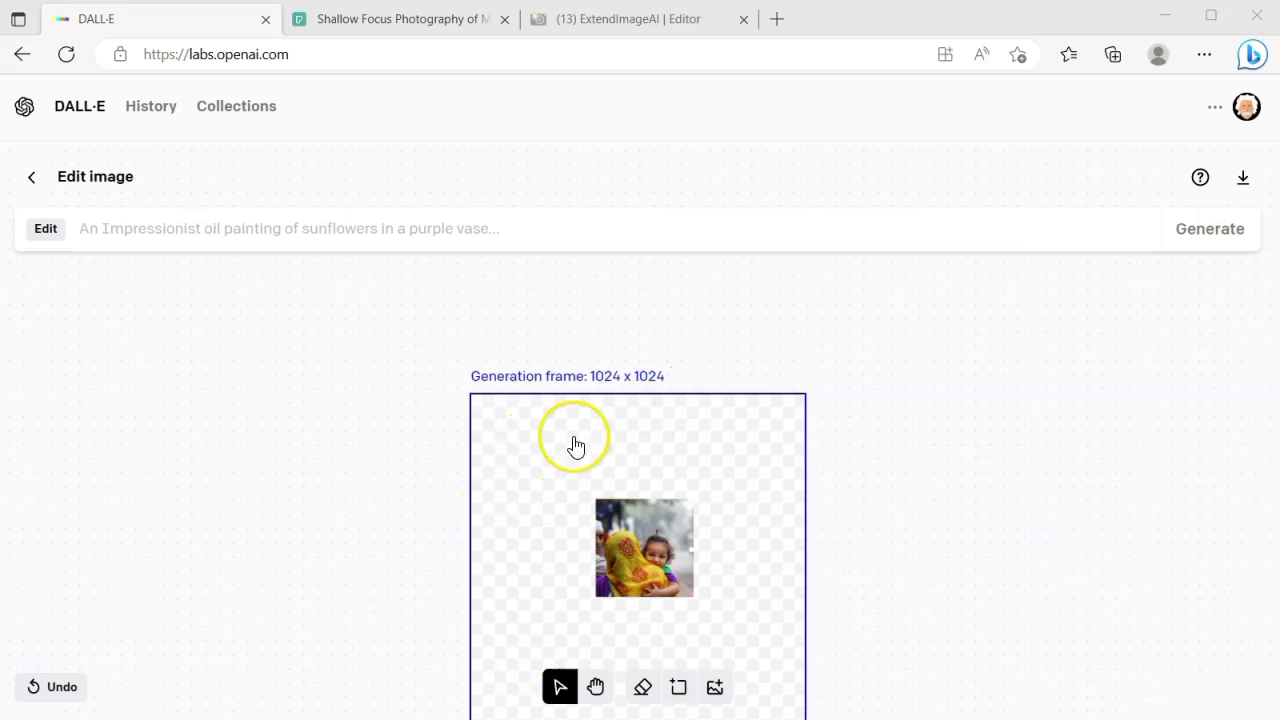
Try to erase the empty area around the small mother-and-child photo in the generation frame, and undo the erasing
left_click(645, 695)
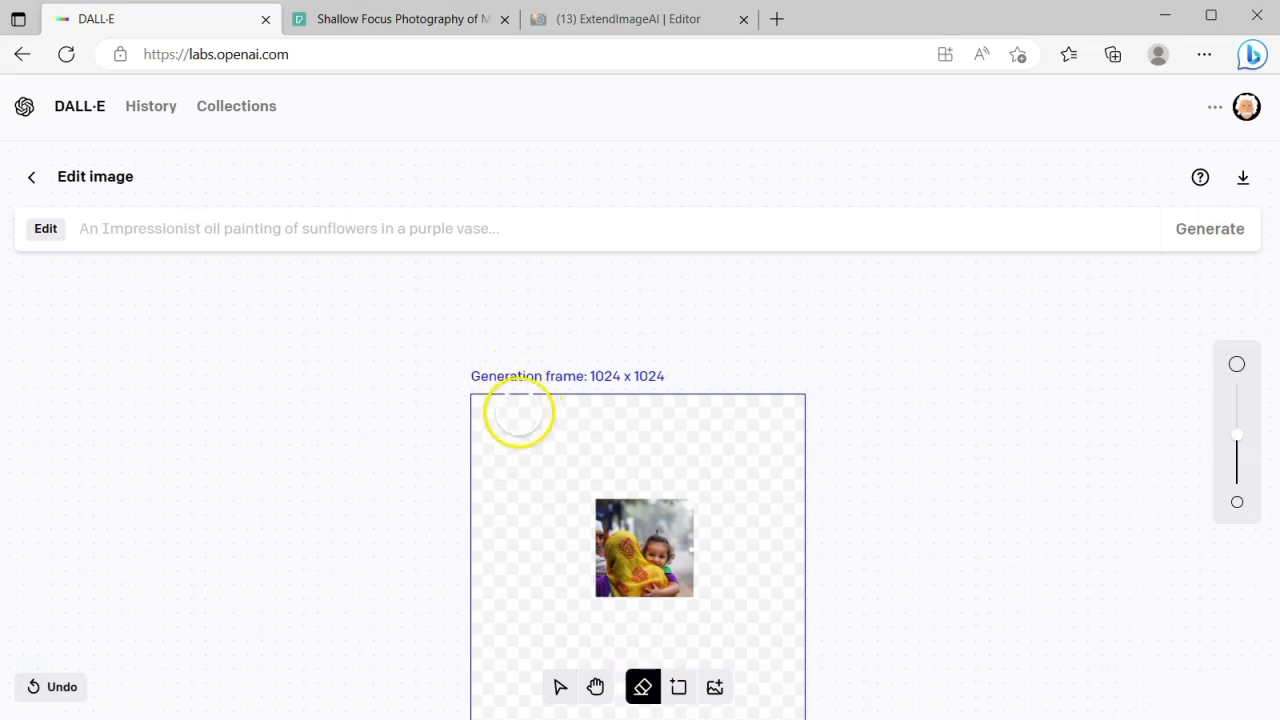
mouse_move(517, 411)
left_mouse_down()
mouse_move(713, 459)
mouse_move(765, 454)
mouse_move(760, 442)
mouse_move(532, 403)
mouse_move(714, 403)
mouse_move(549, 389)
mouse_move(514, 395)
mouse_move(491, 487)
mouse_move(577, 483)
mouse_move(485, 437)
mouse_move(493, 415)
mouse_move(500, 458)
left_mouse_up()
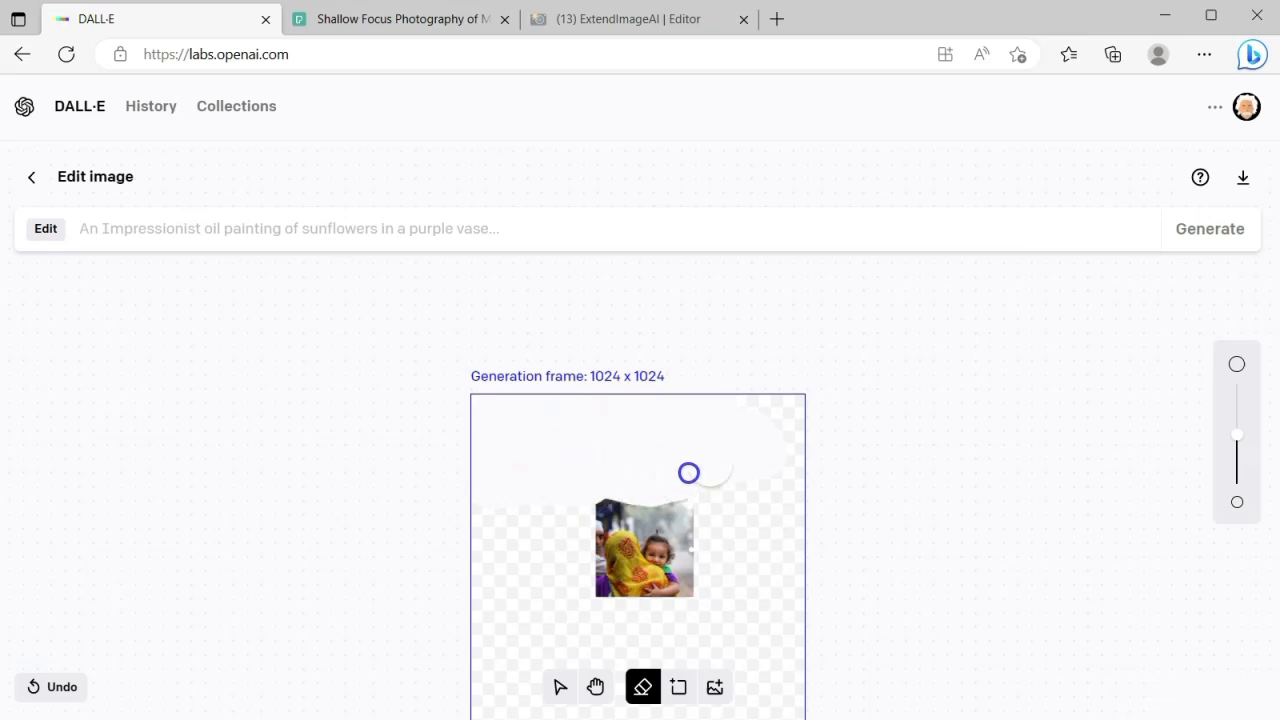
key("ctrl+z")
mouse_move(720, 462)
left_mouse_down()
mouse_move(709, 451)
mouse_move(734, 434)
left_mouse_up()
left_click(836, 556)
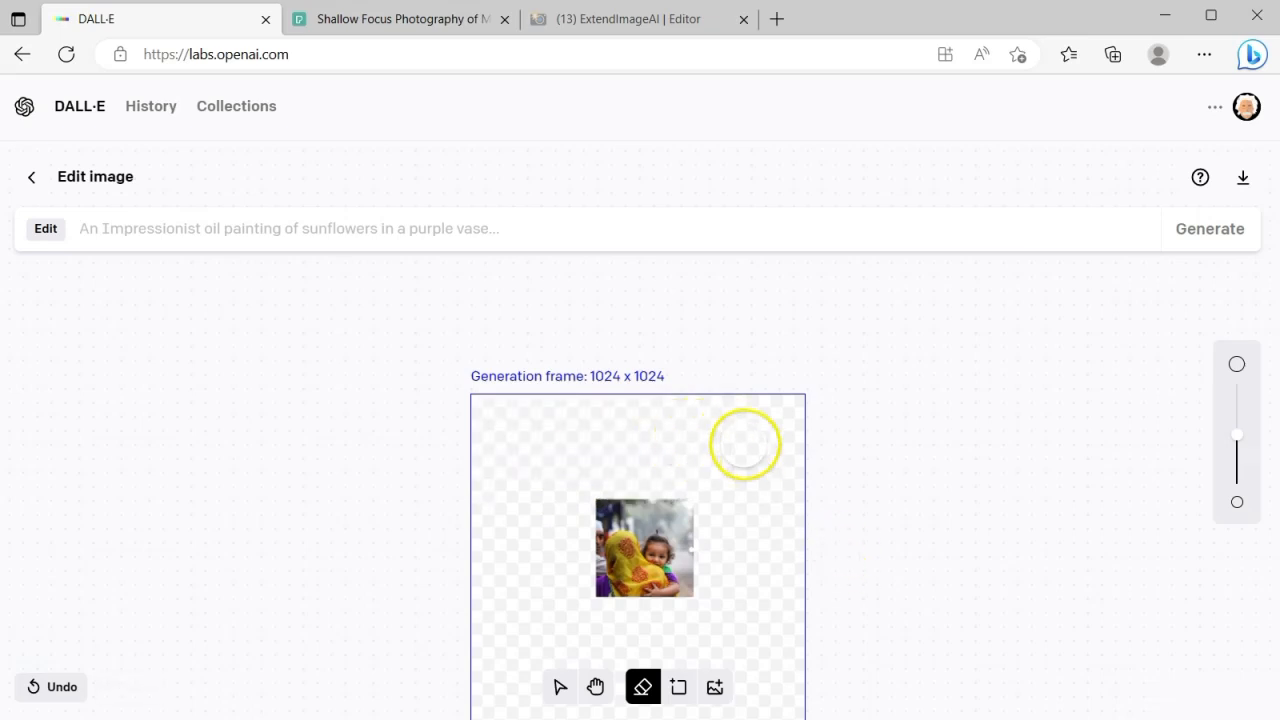
Generate an extended scene around the mother-and-child photo with the prompt "city street"
left_click(351, 228)
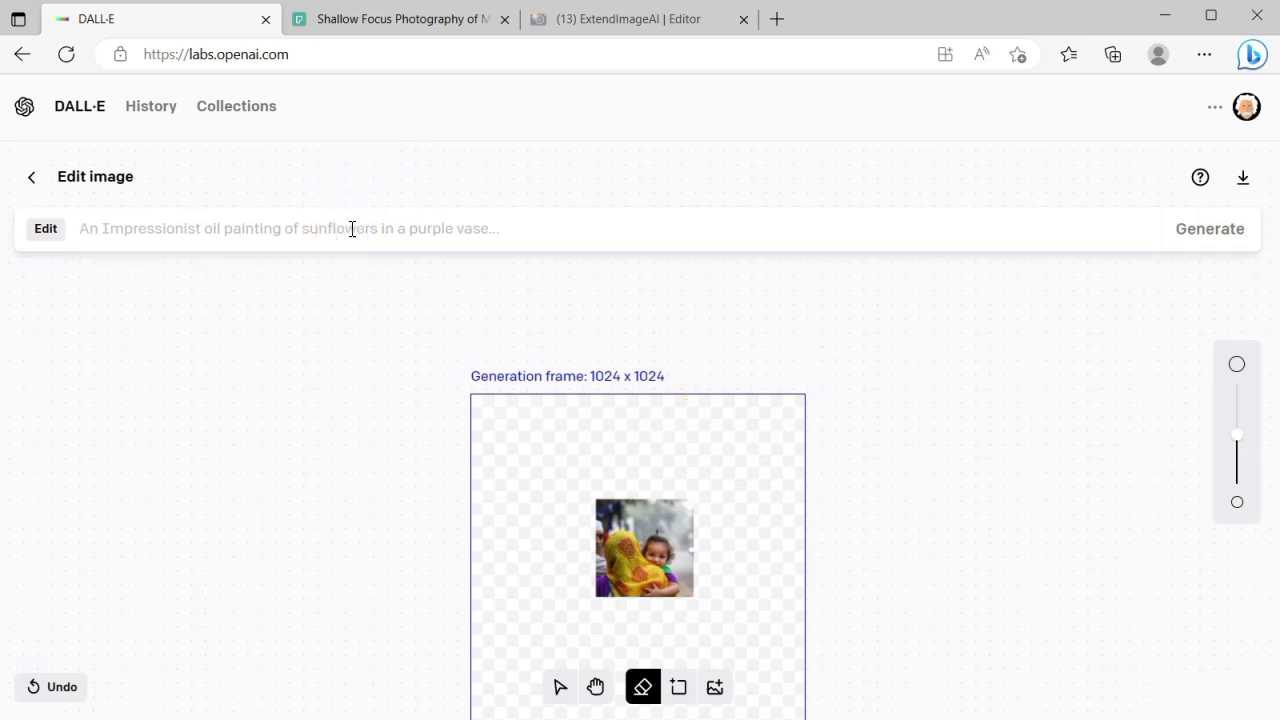
type("city s")
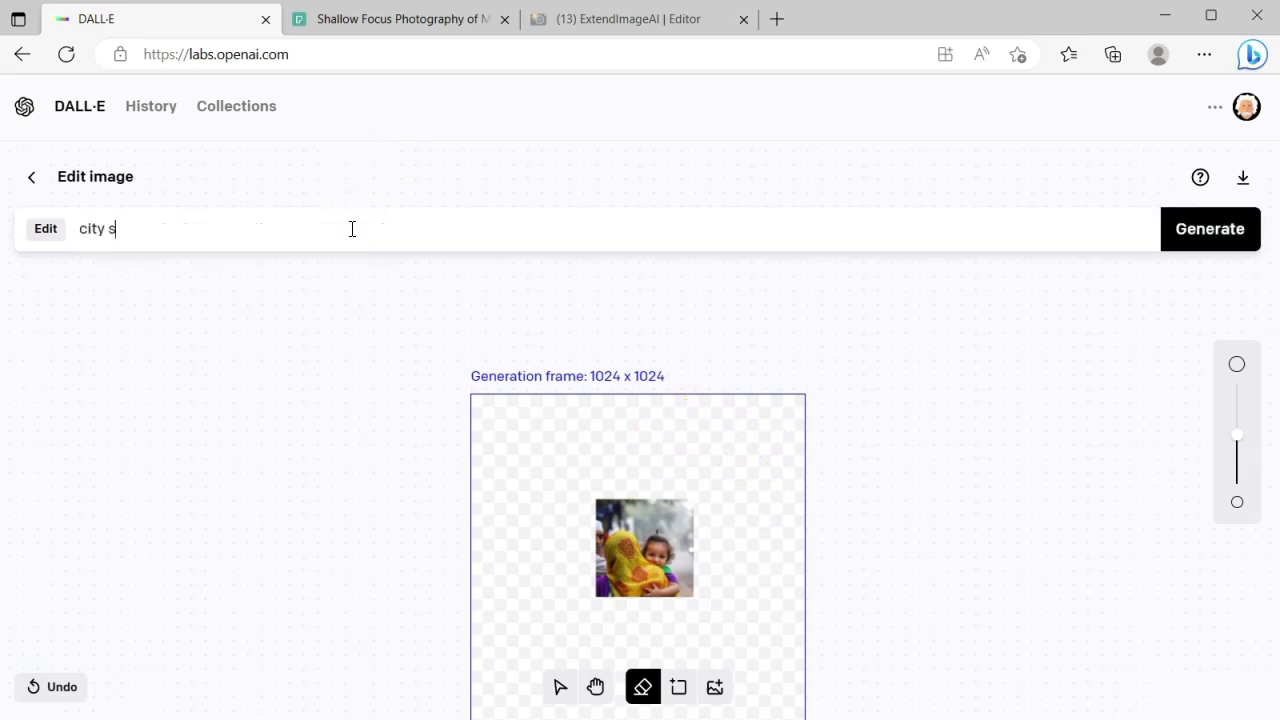
type("treet")
left_click(1174, 229)
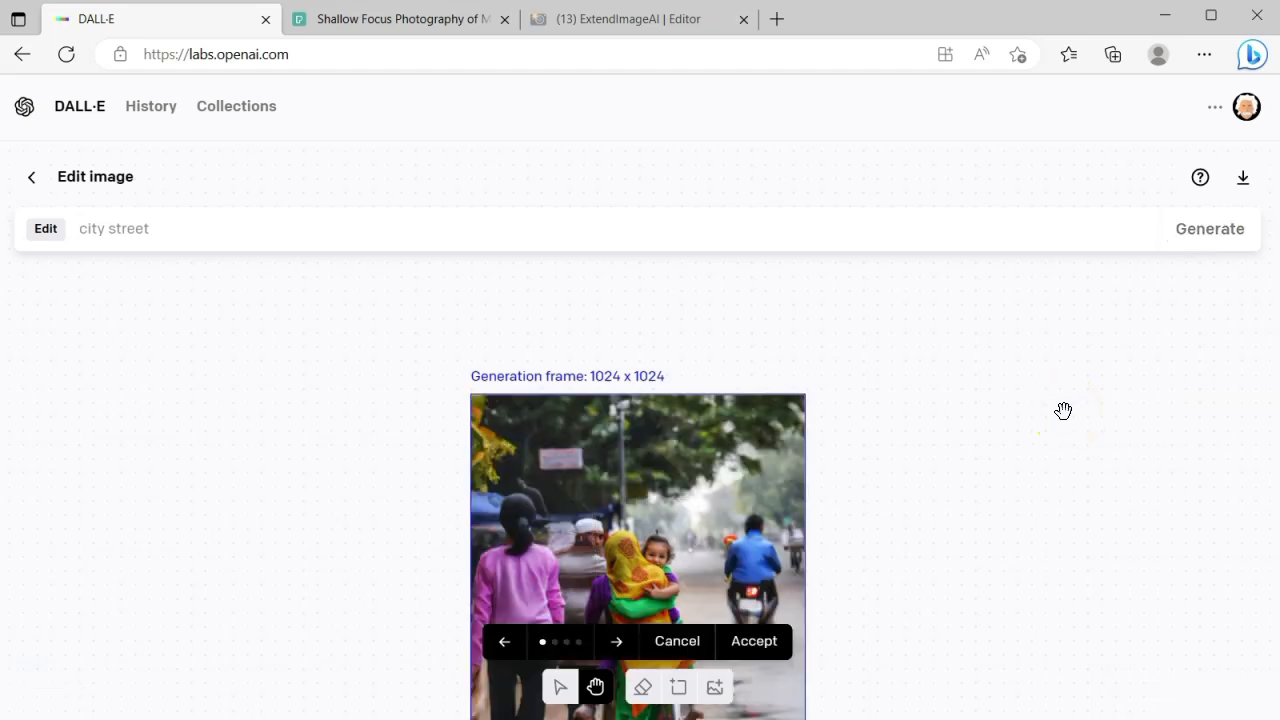
Browse forward and back through the generated city street variations to compare them
left_click(1054, 471)
scroll(1056, 481, "down", 2)
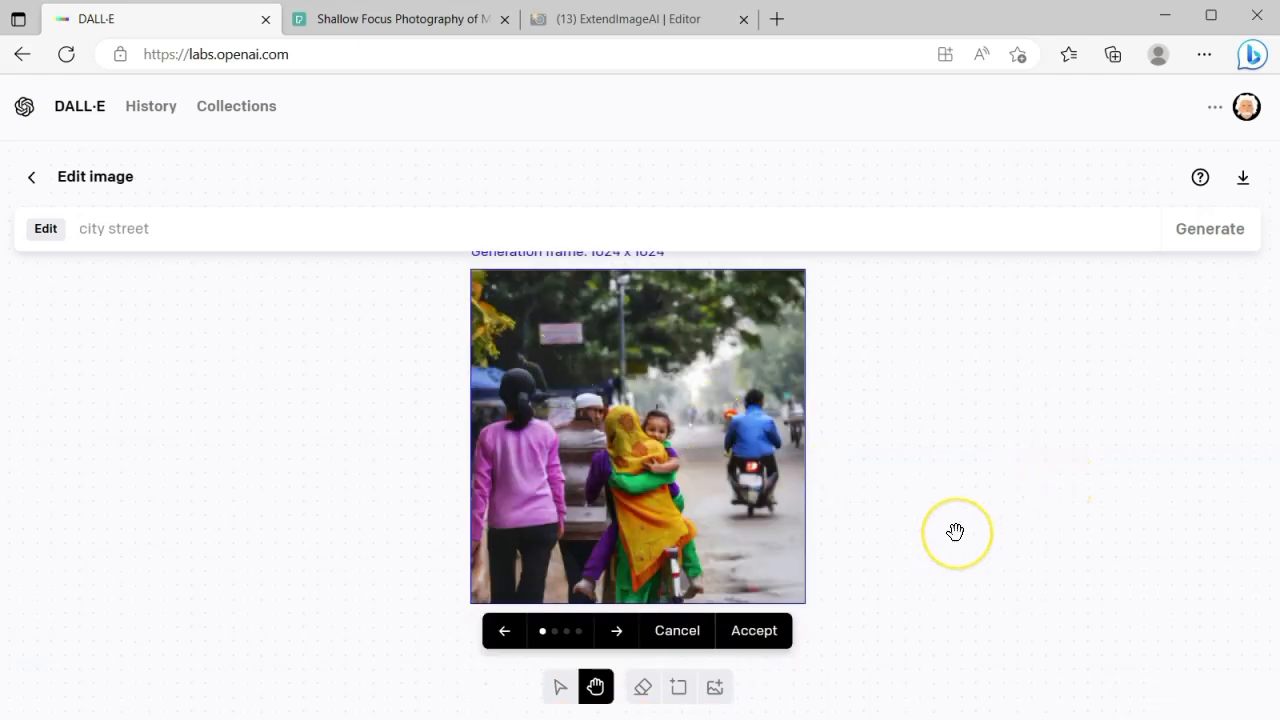
left_click(622, 635)
left_click(622, 635)
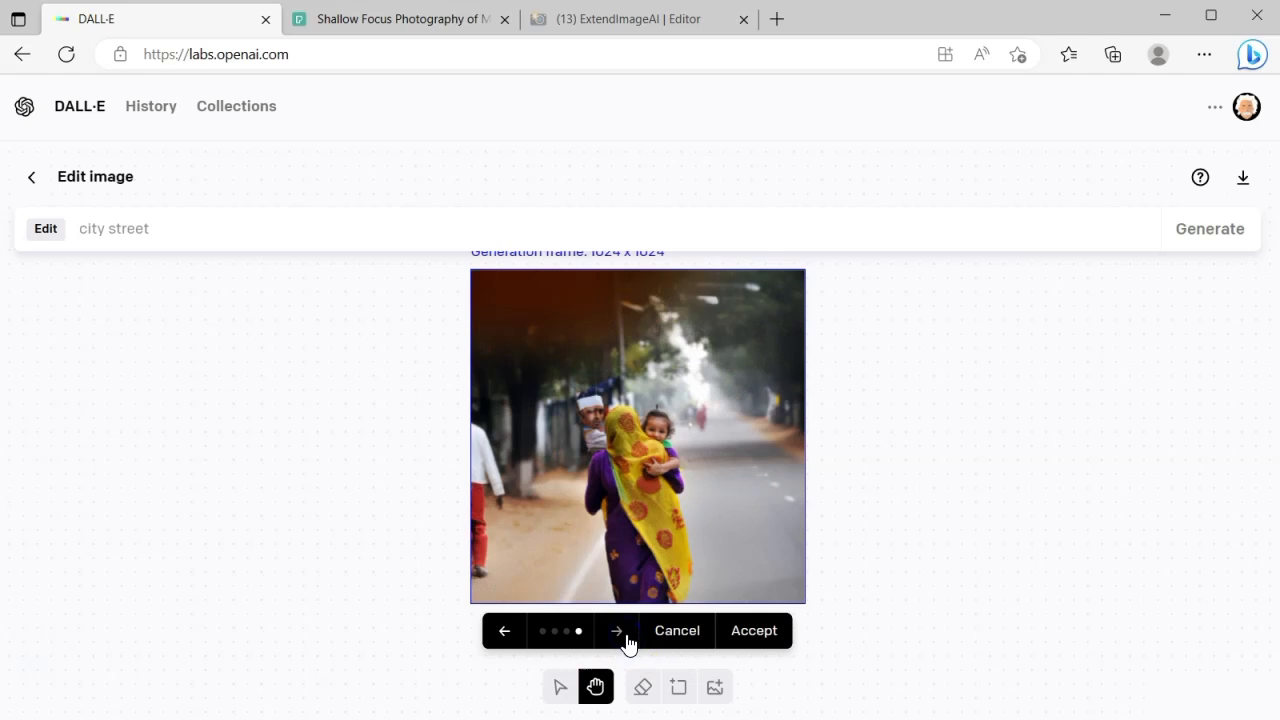
left_click(620, 632)
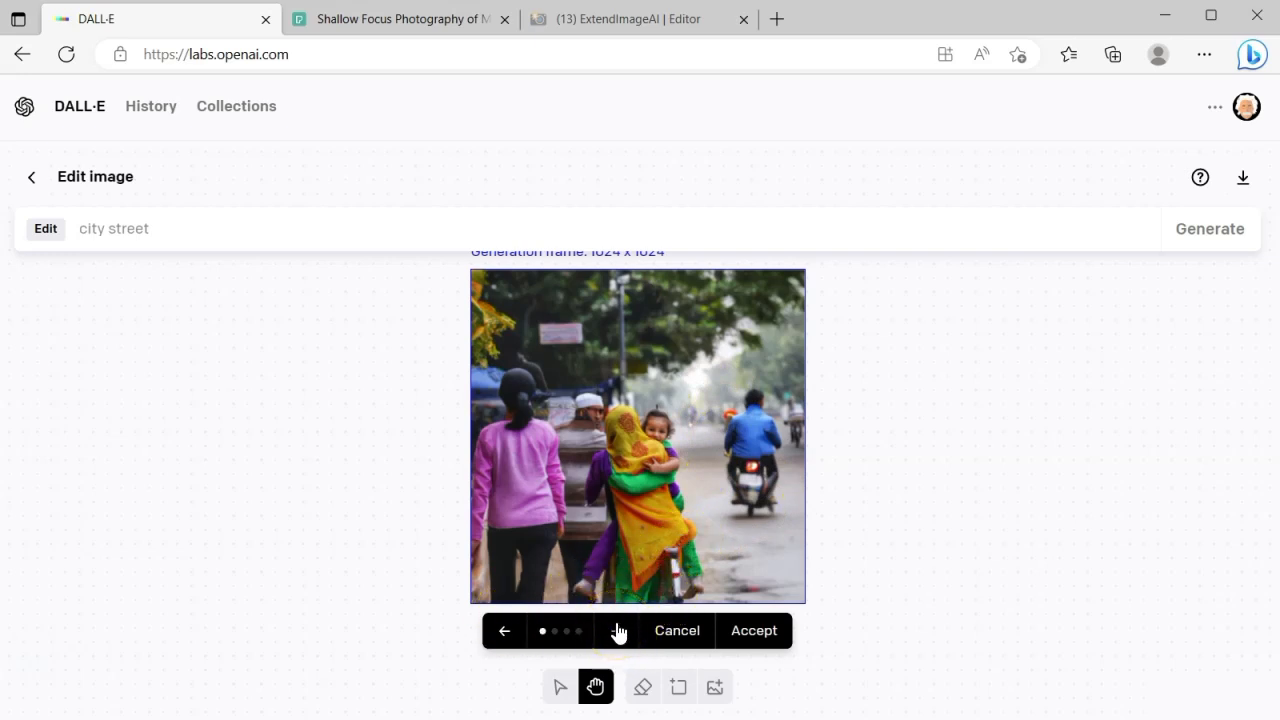
left_click(503, 634)
left_click(503, 636)
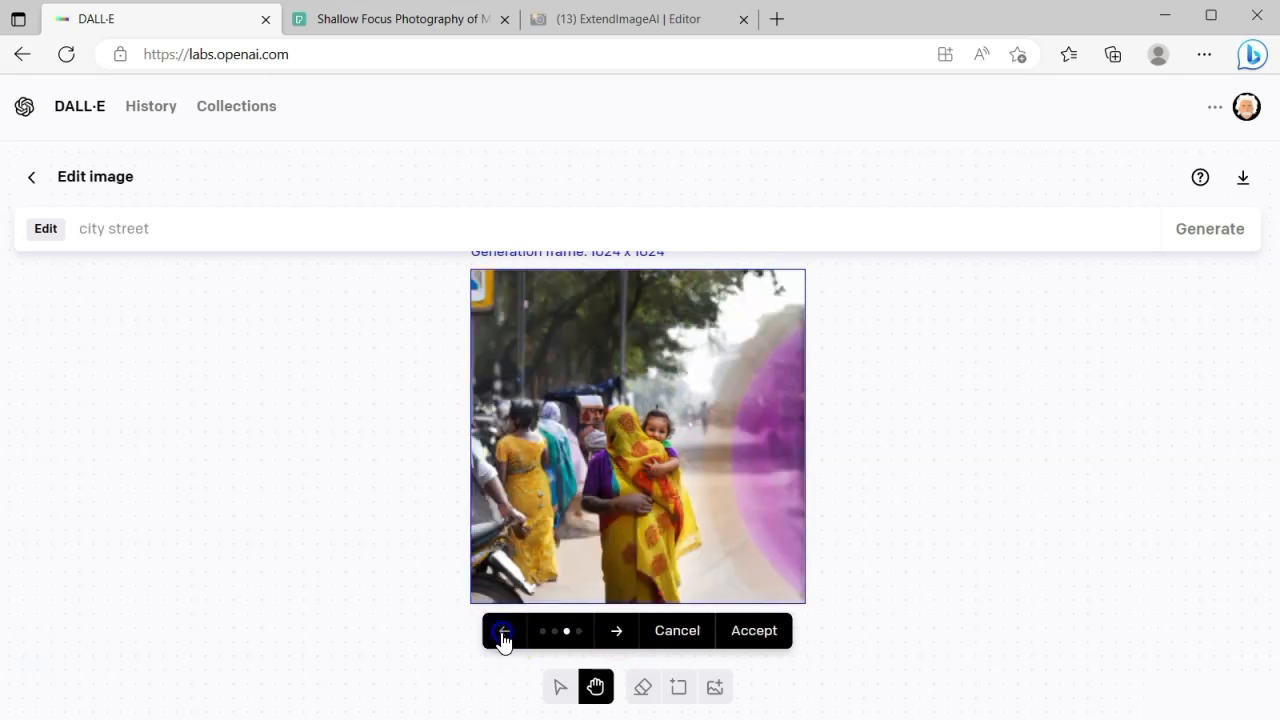
Cycle through the city street results again and examine how each one extends the mother-and-child photo
left_click(503, 635)
left_click(503, 635)
left_click(503, 635)
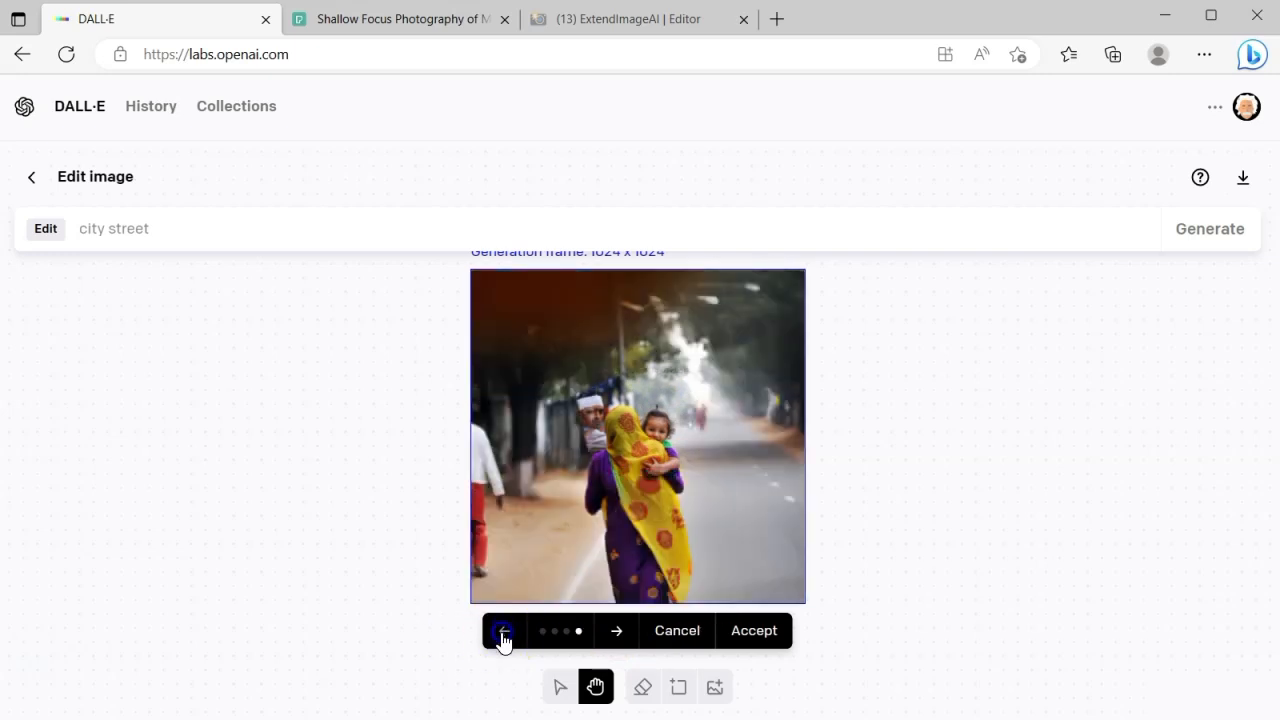
left_click(503, 635)
left_click(503, 635)
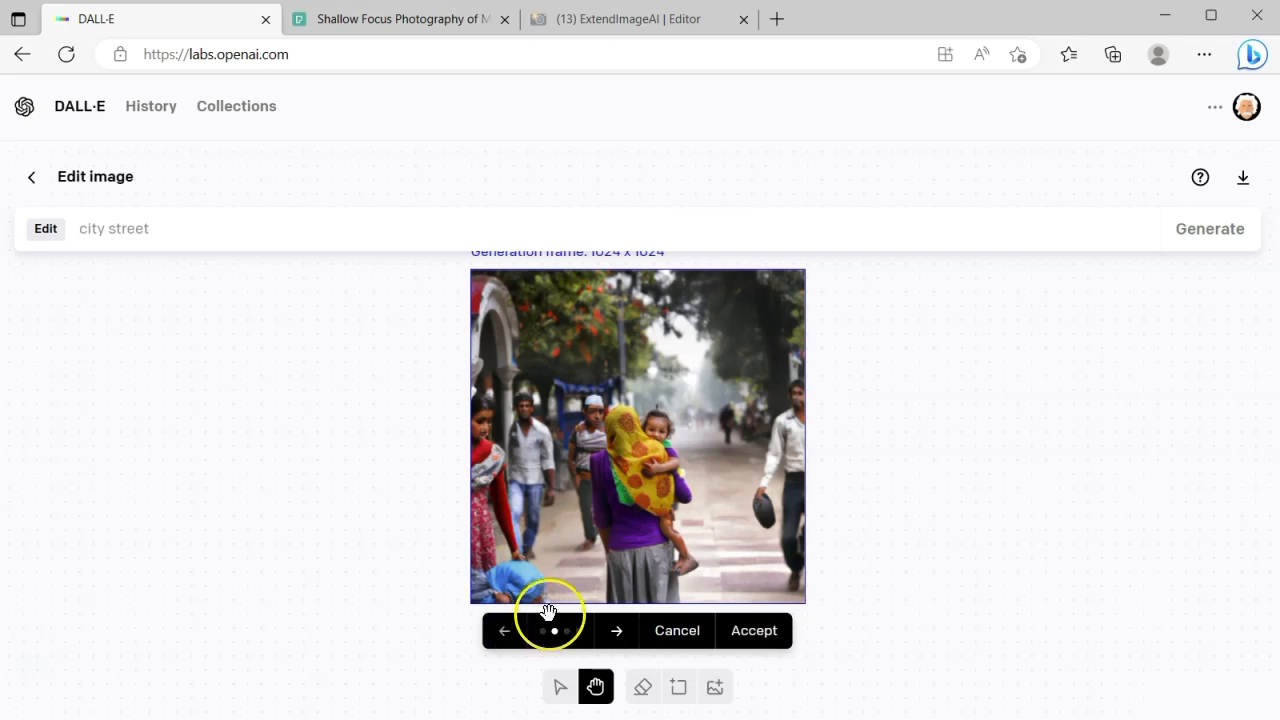
left_click(617, 632)
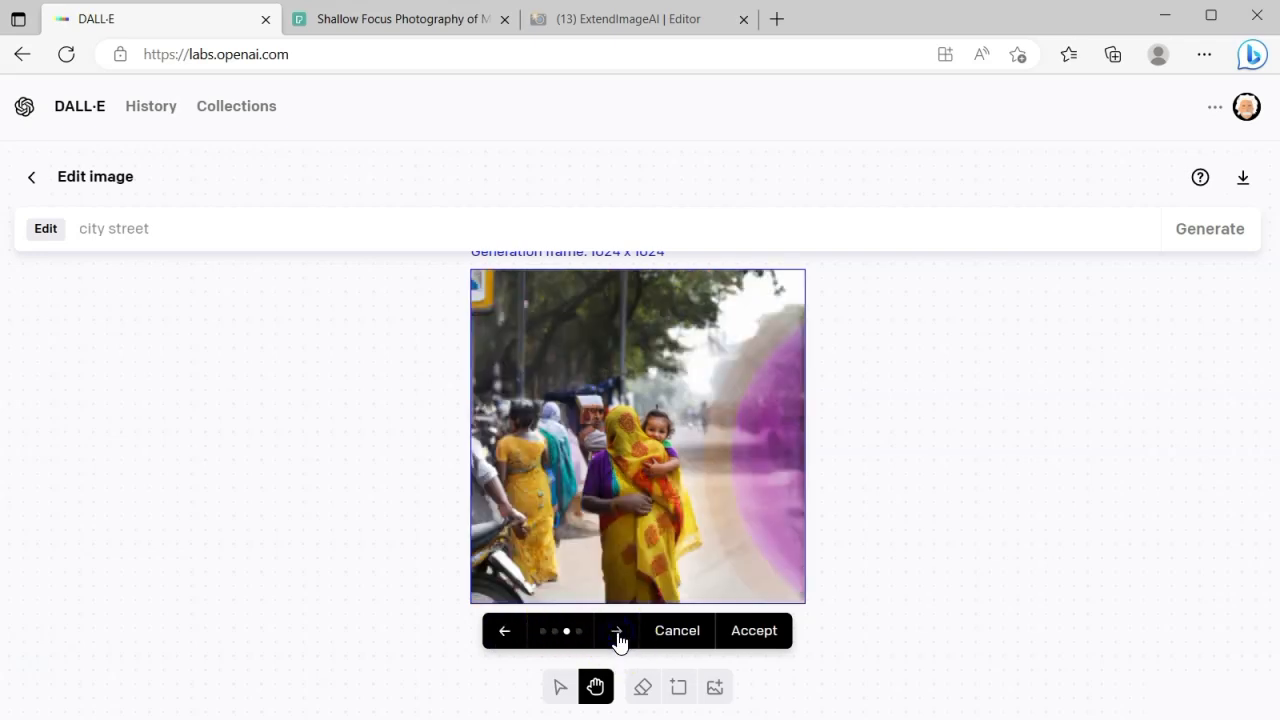
left_click(617, 631)
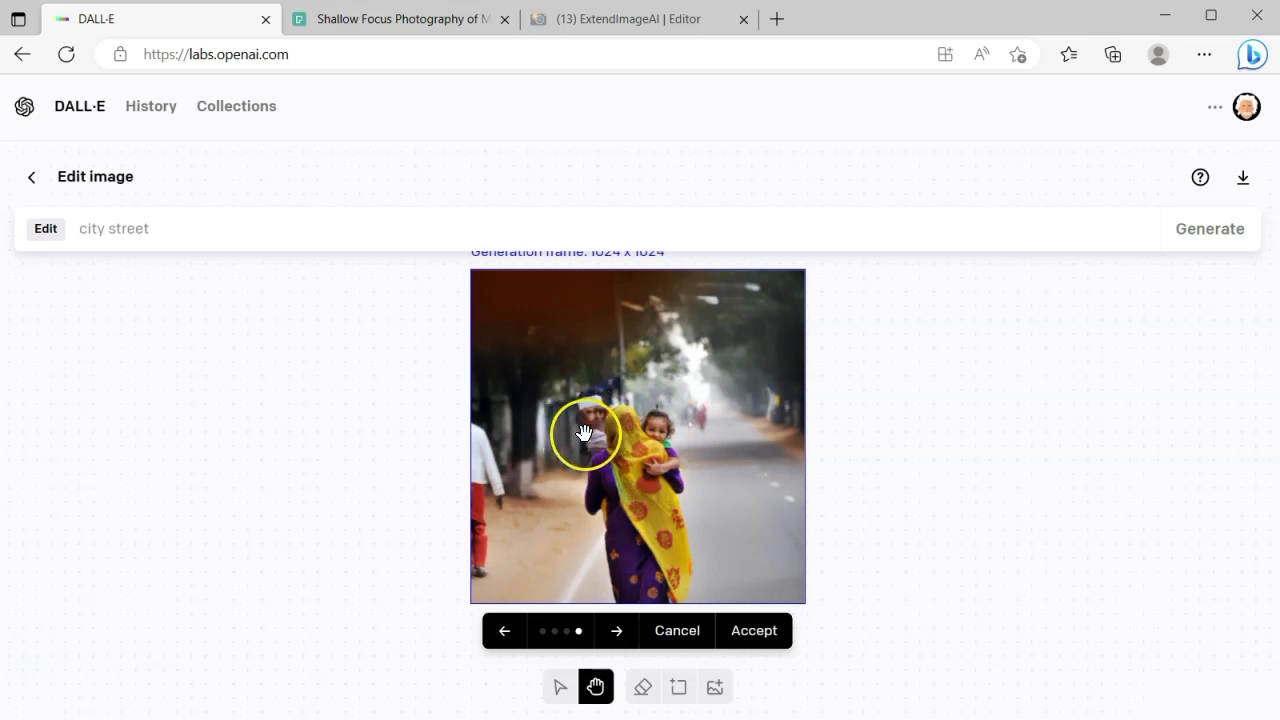
scroll(648, 478, "up", 2)
scroll(645, 478, "down", 1)
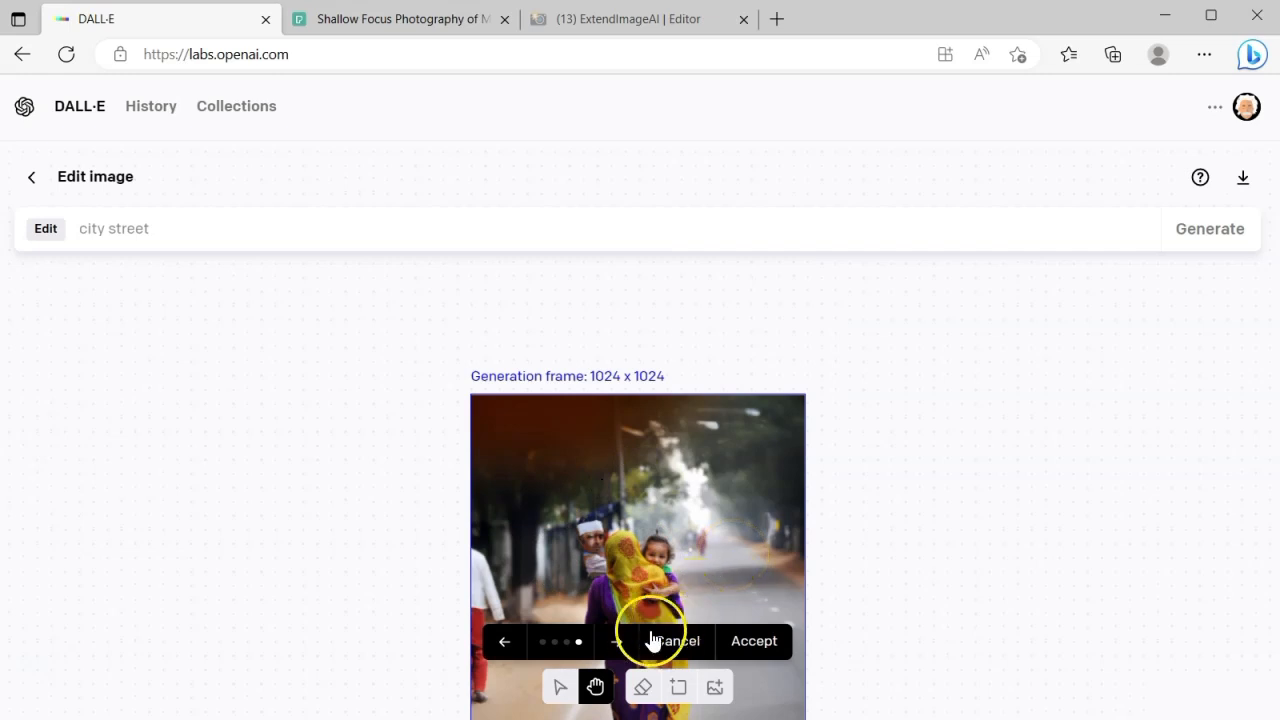
left_click(618, 640)
scroll(886, 534, "down", 1)
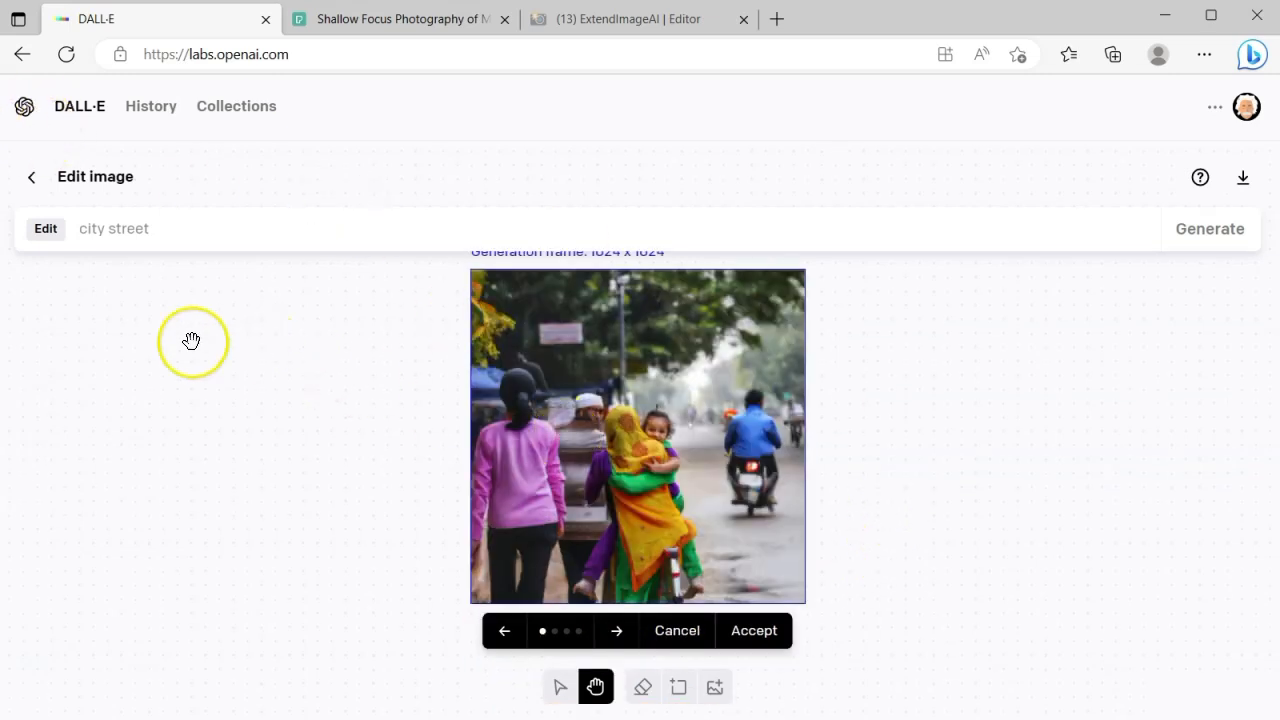
Cancel the city street variations, leave the editor without downloading, and view all generations in the history
left_click(151, 112)
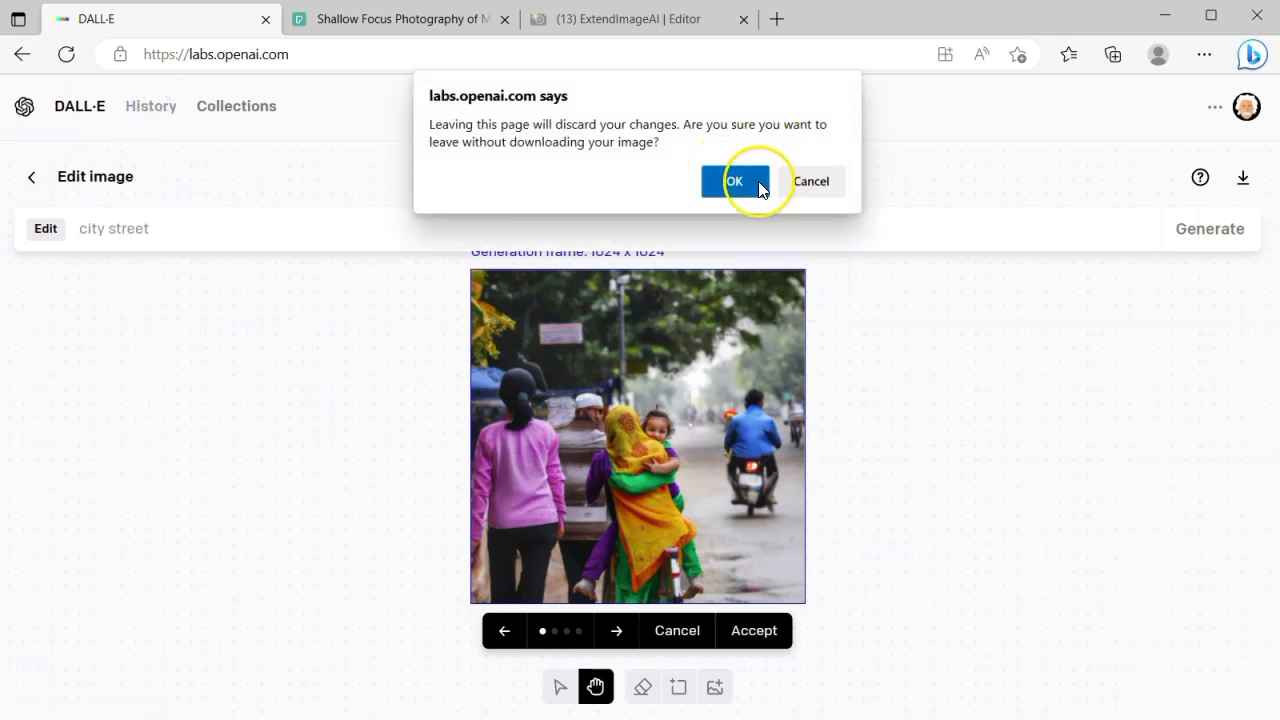
left_click(806, 182)
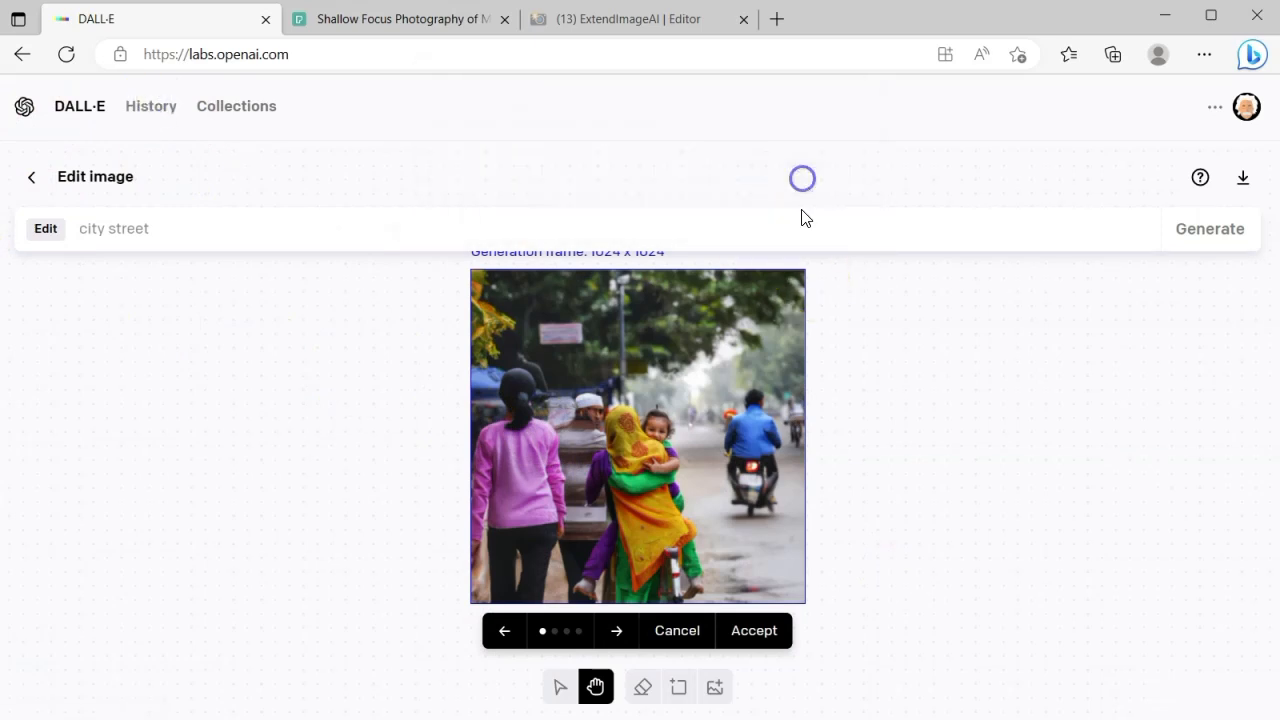
left_click(677, 632)
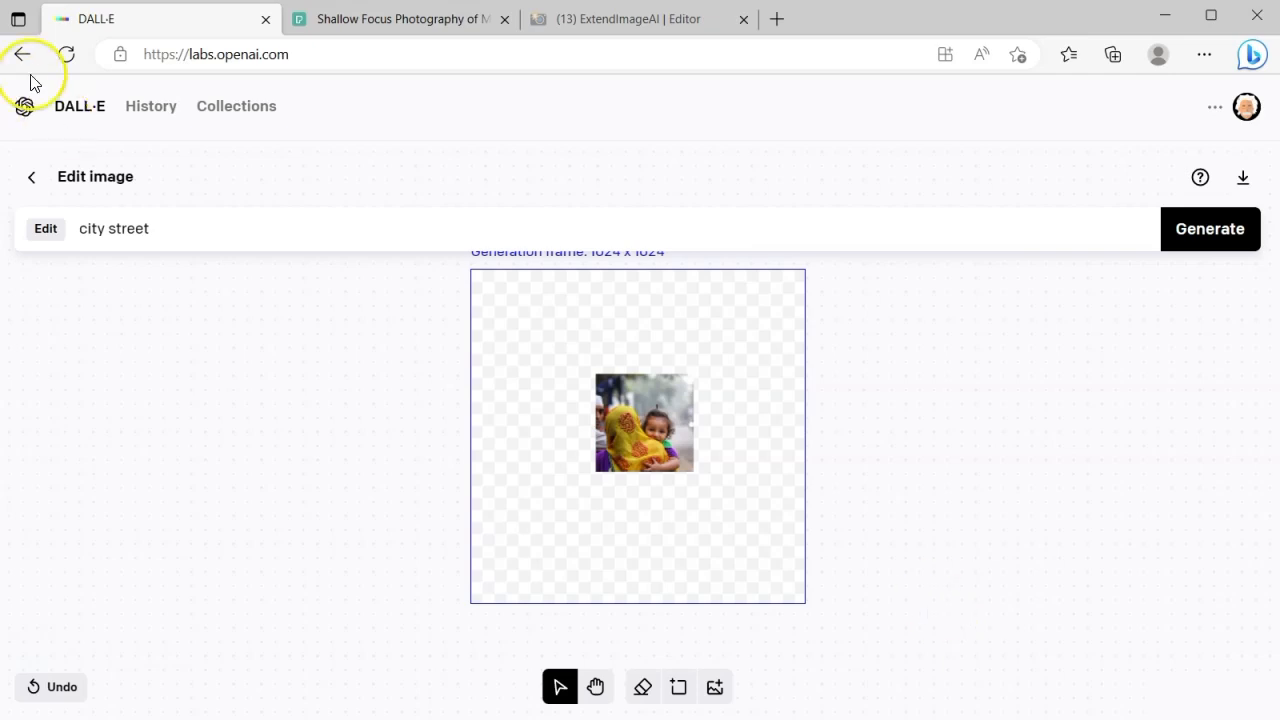
left_click(165, 118)
left_click(726, 171)
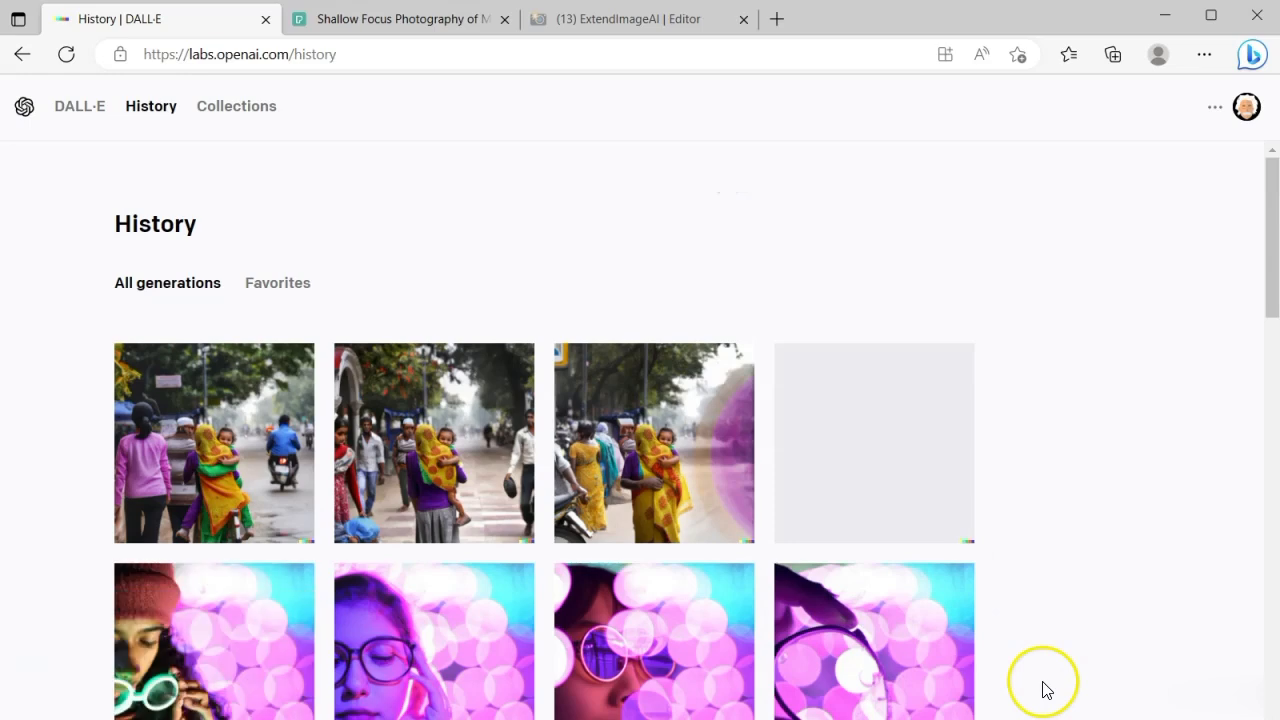
scroll(1060, 474, "down", 2)
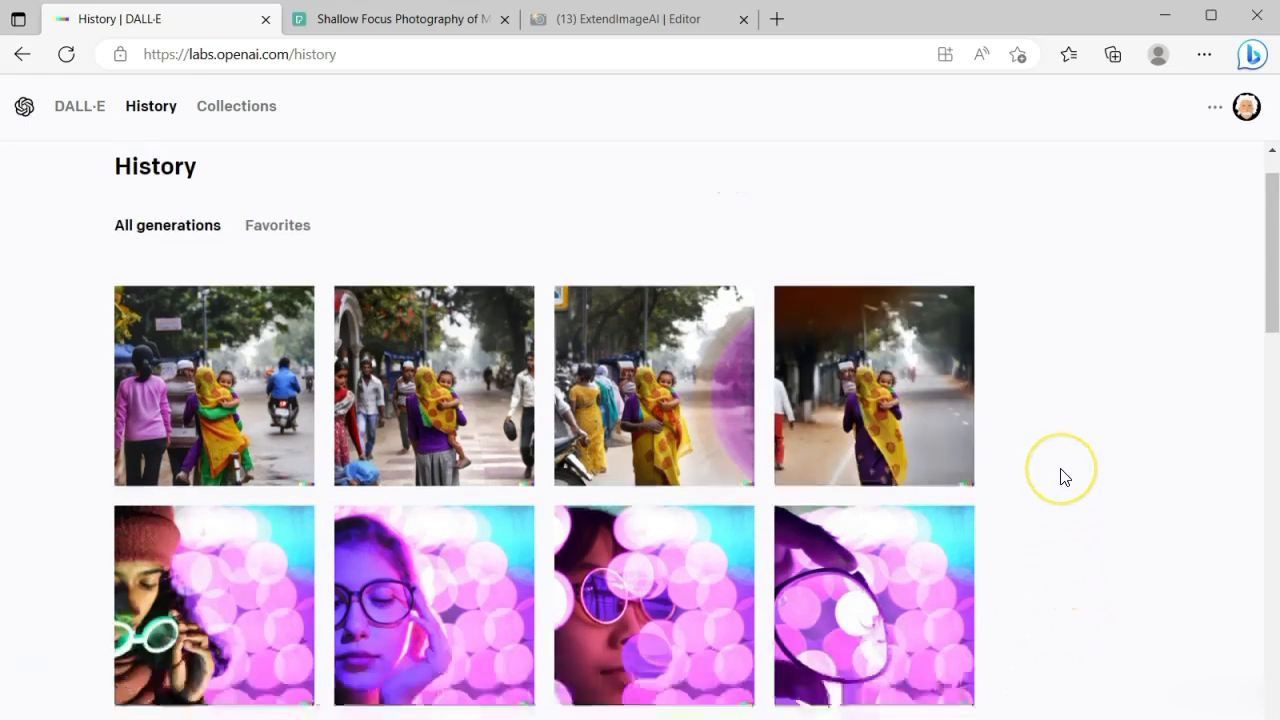
left_click(500, 510)
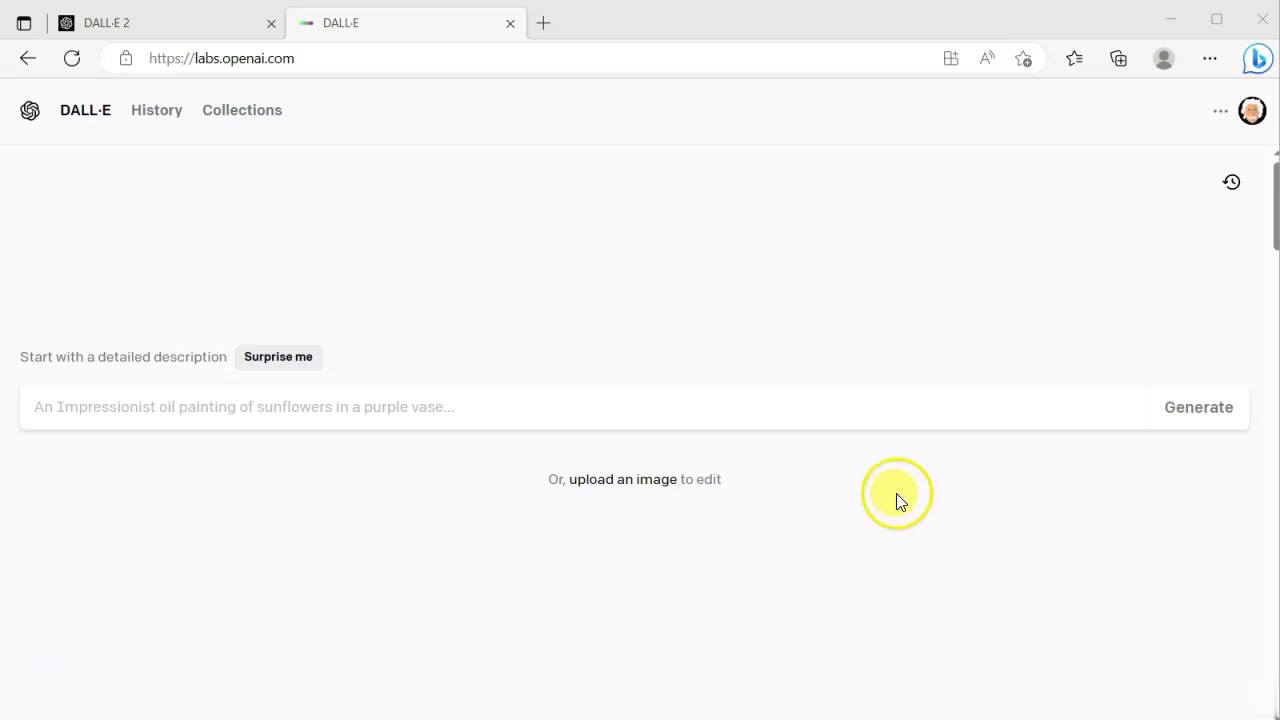
Upload the vegetable vendor photo for editing as a square image and confirm its placement on the canvas
left_click(632, 494)
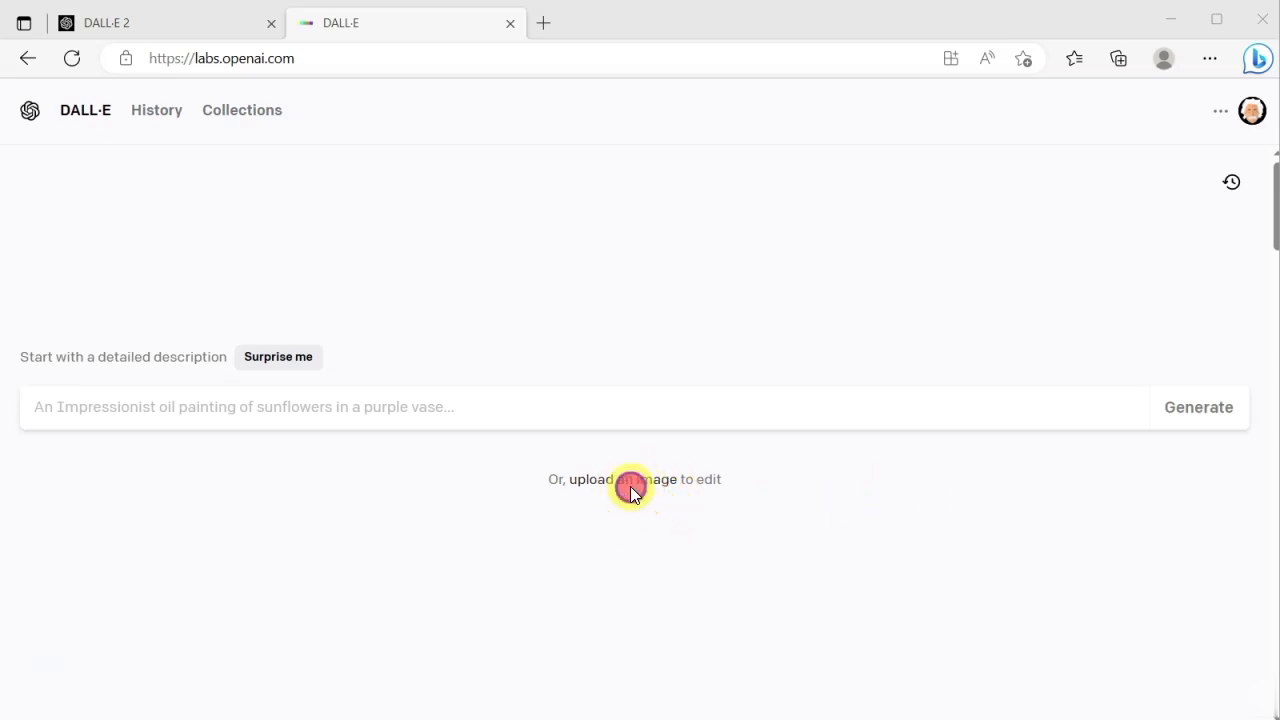
double_click(218, 194)
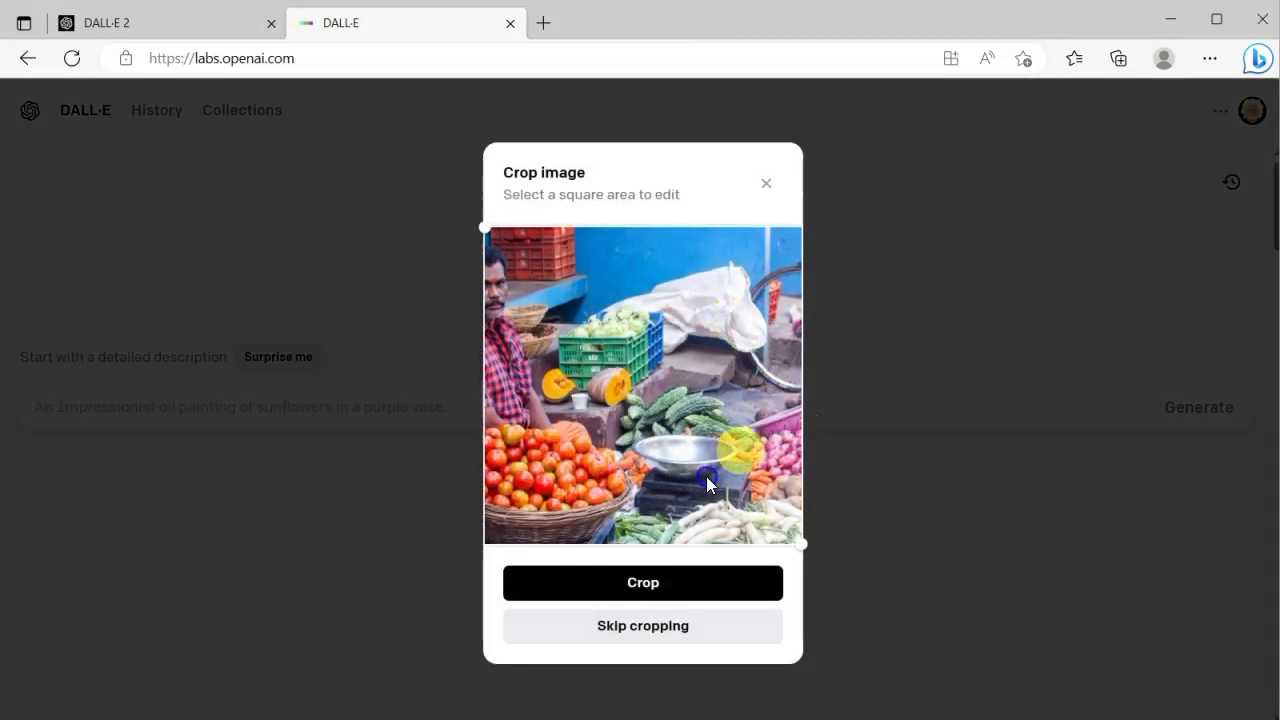
key("Return")
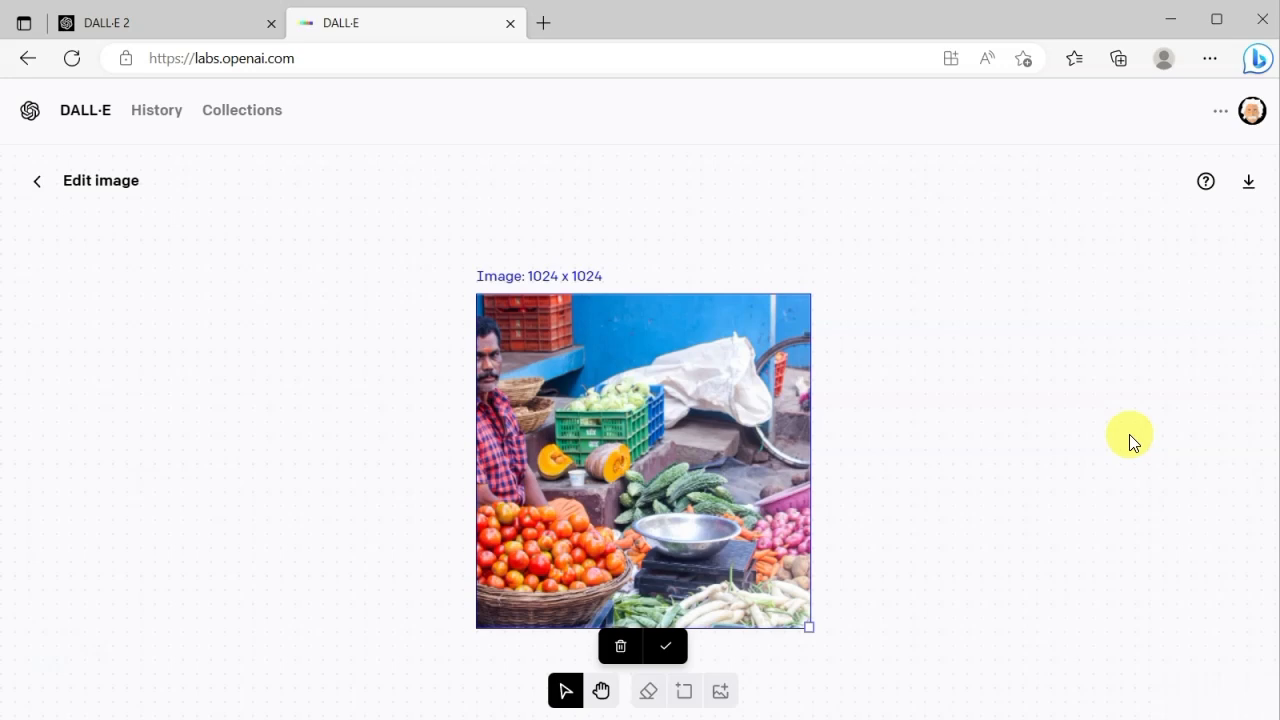
left_click(665, 646)
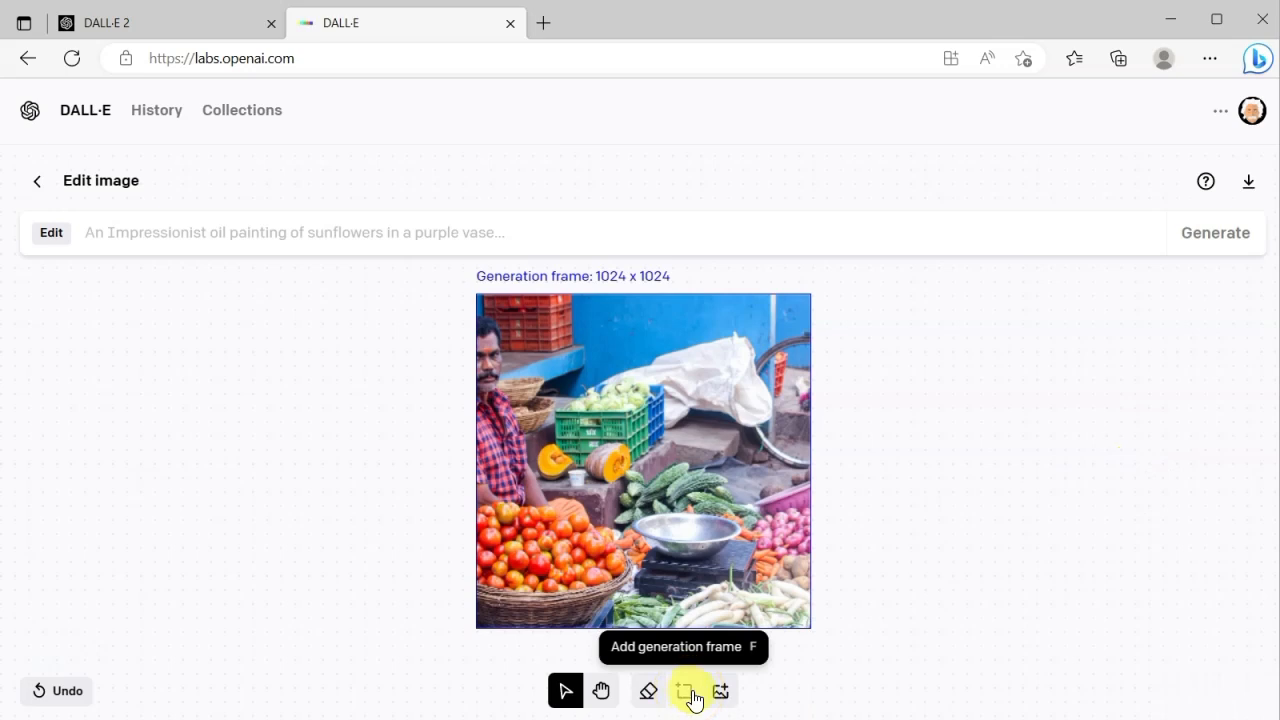
Add a 1024 x 1024 generation frame to the left of the vendor photo, slightly overlapping the half-visible man
left_click(688, 695)
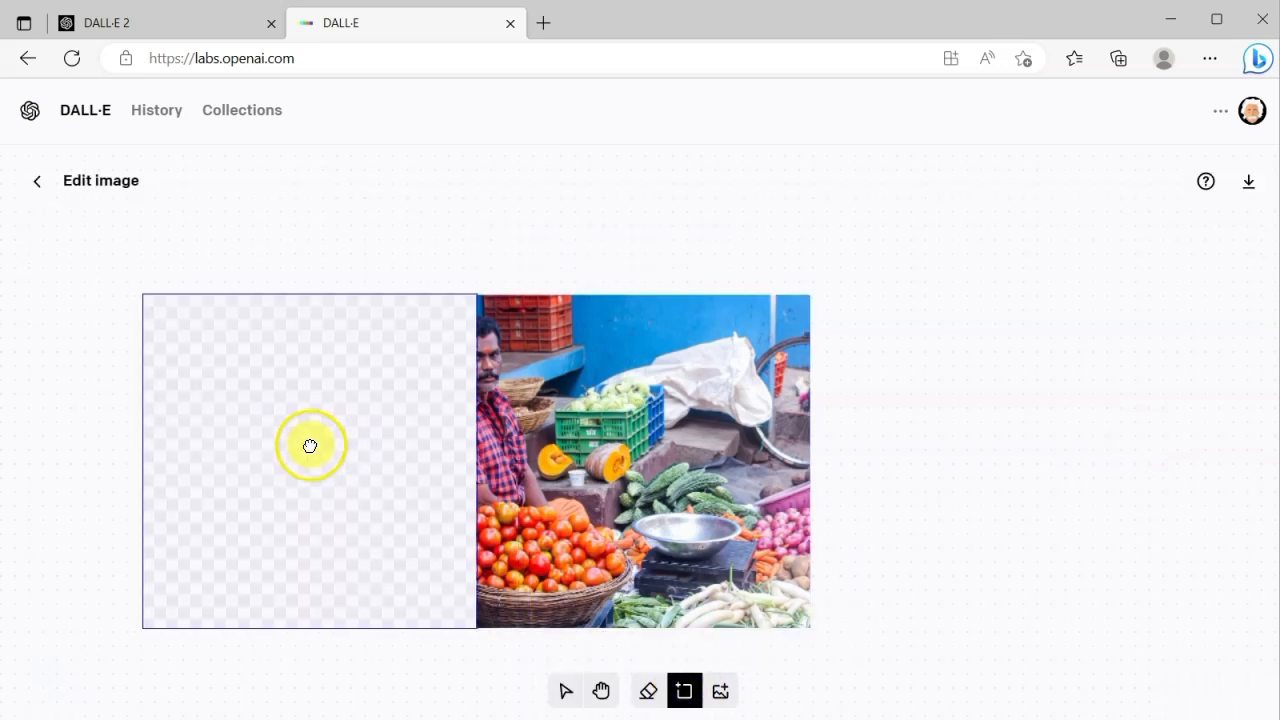
left_click(320, 447)
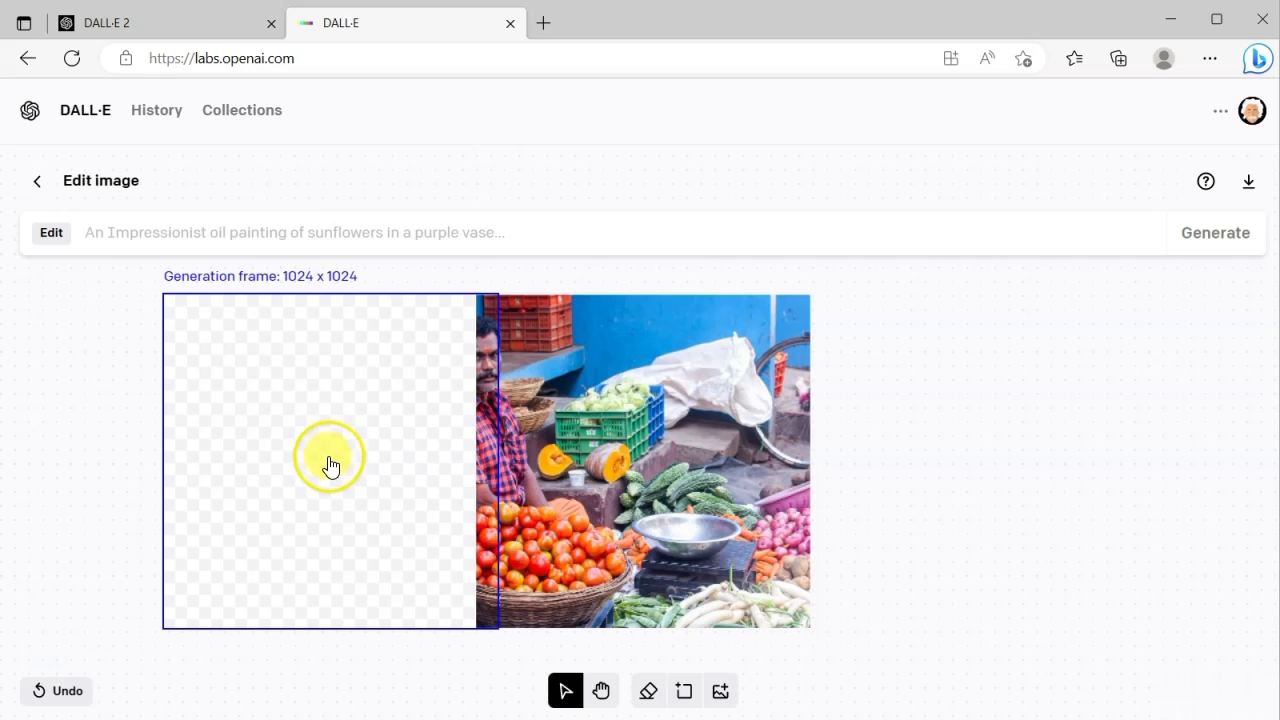
left_click(331, 466)
Generate the missing left part of the scene with the prompt "a vendor selling vegetable in india"
left_click(257, 231)
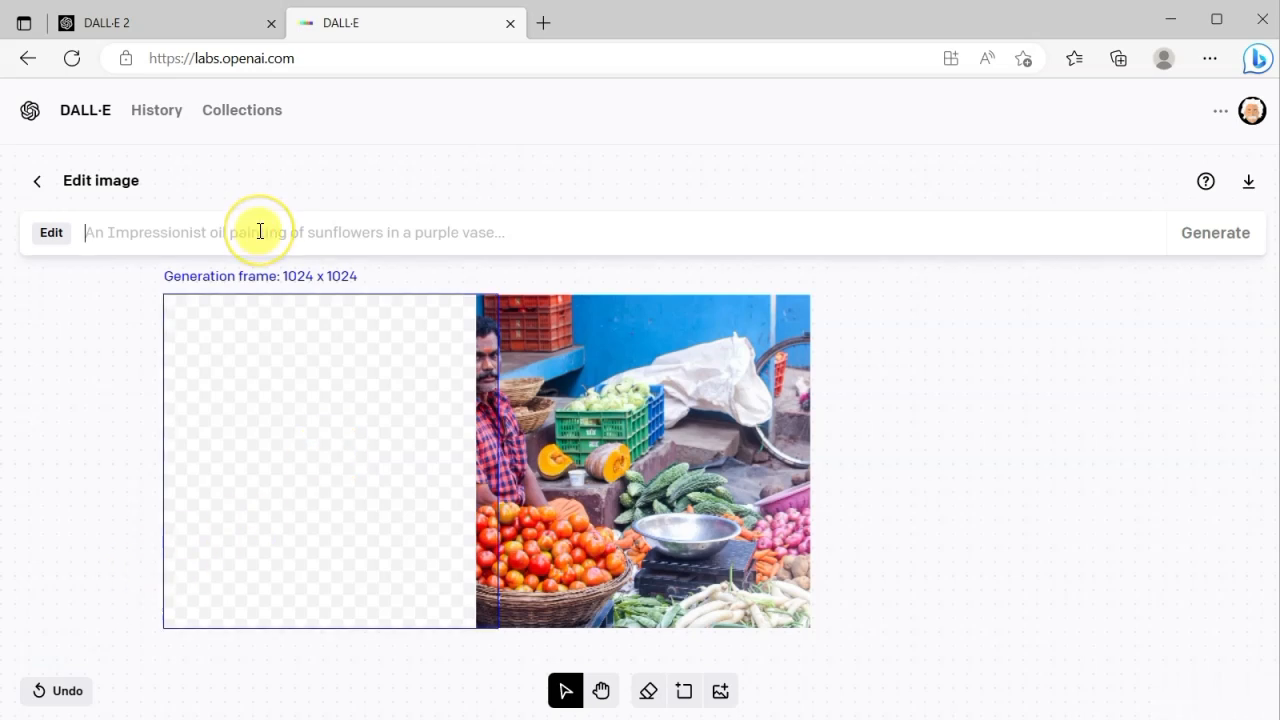
type("a vendor selling ")
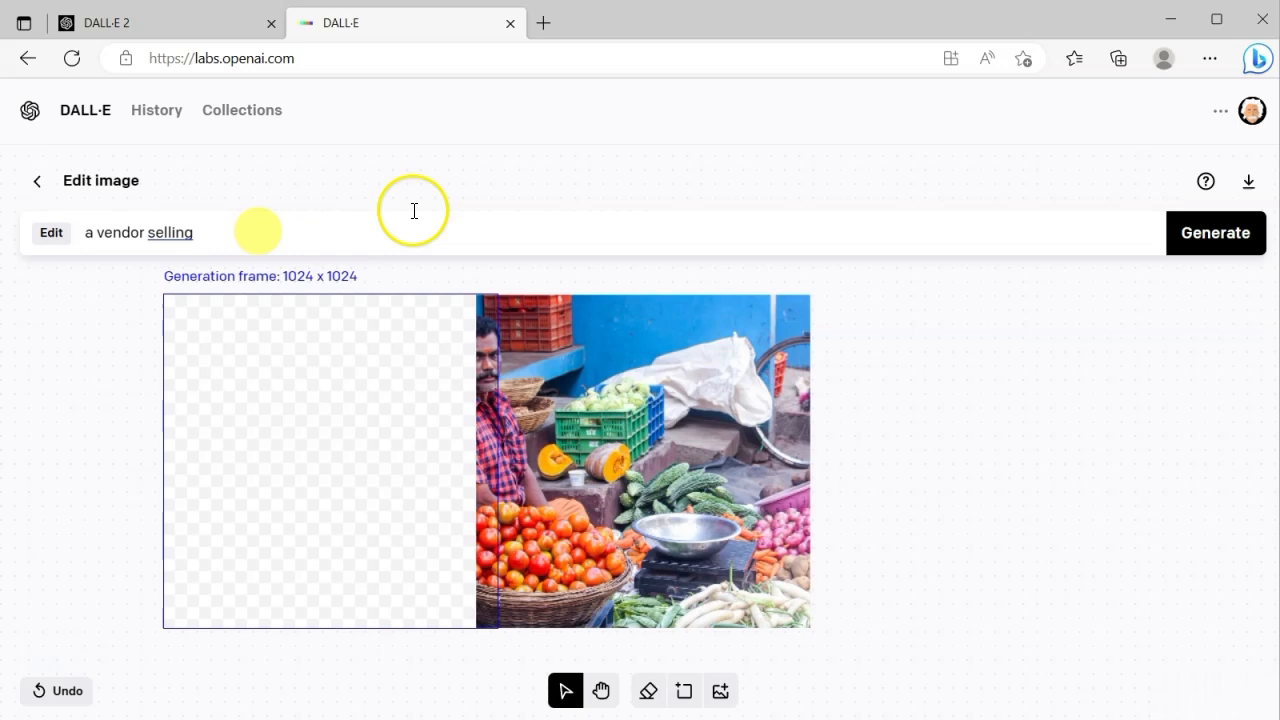
type("vegetable in in")
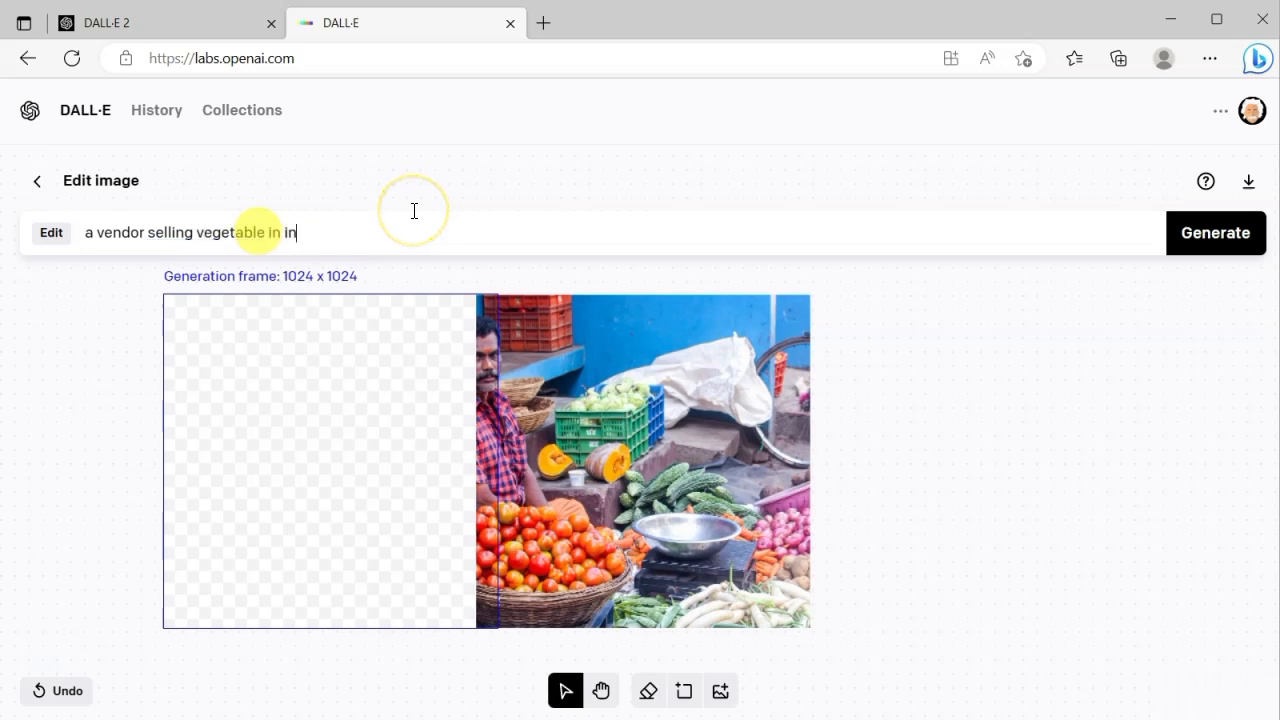
type("dia")
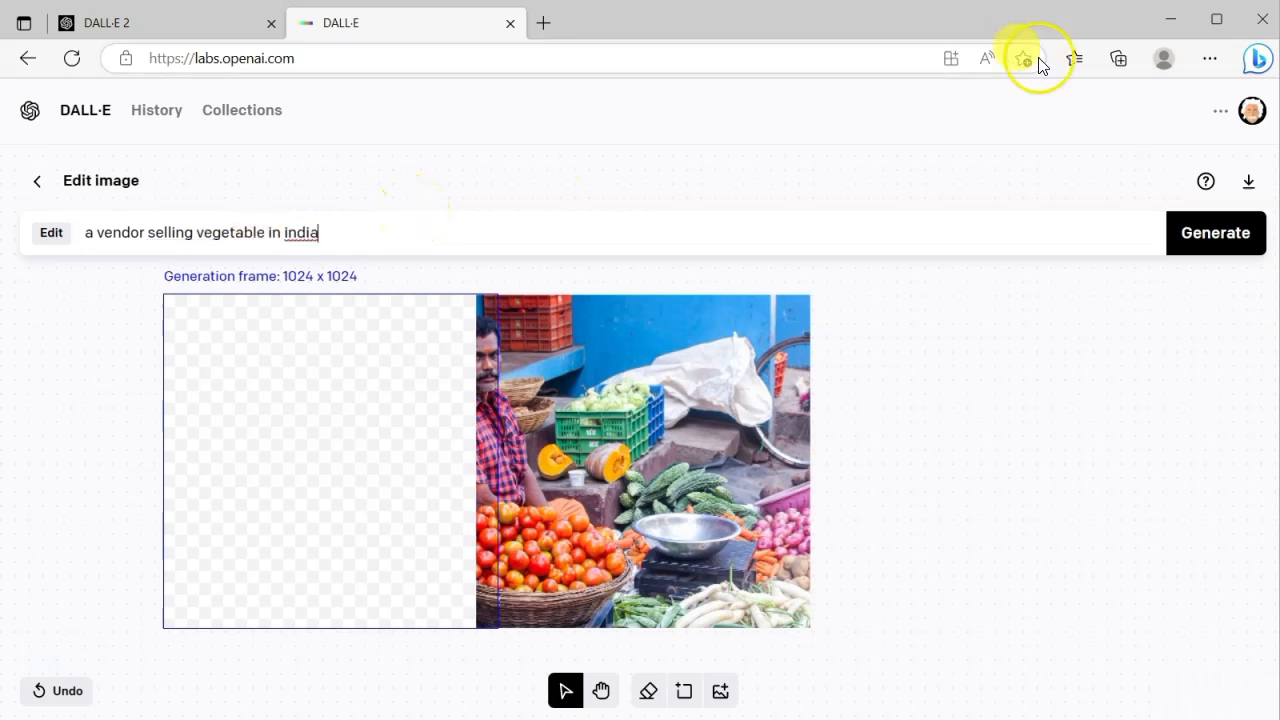
left_click(1212, 247)
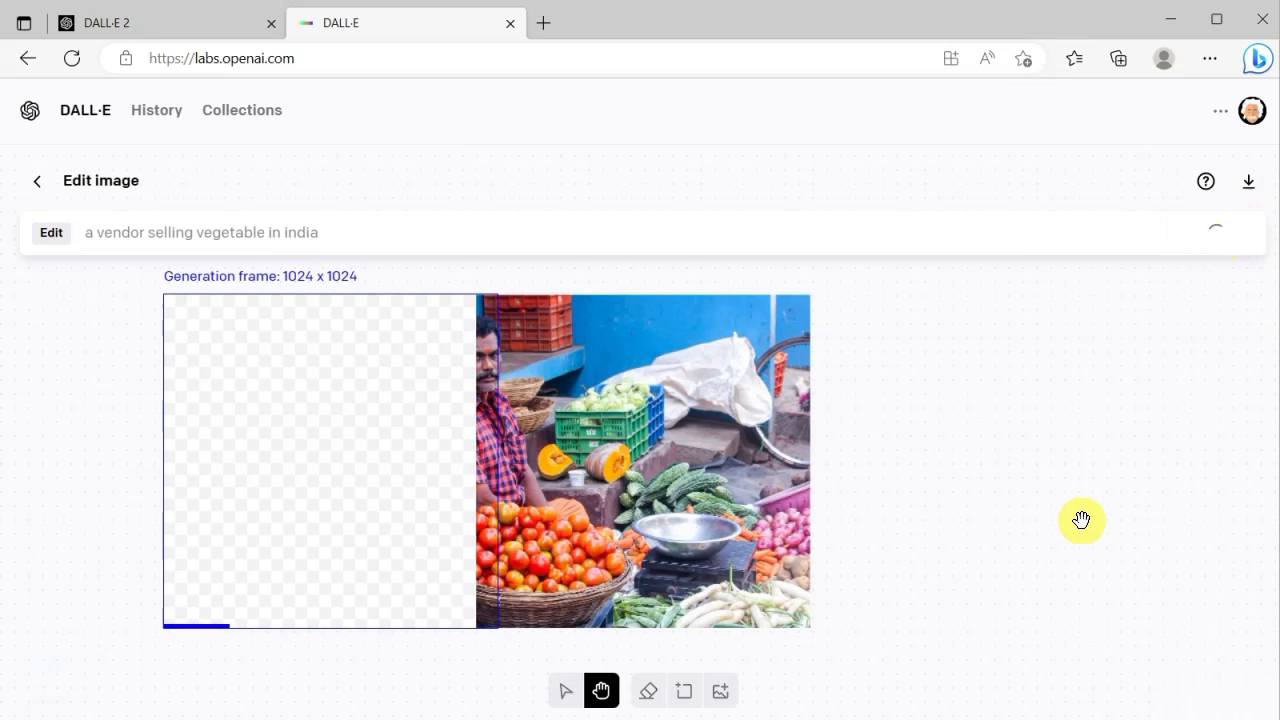
left_click(1044, 527)
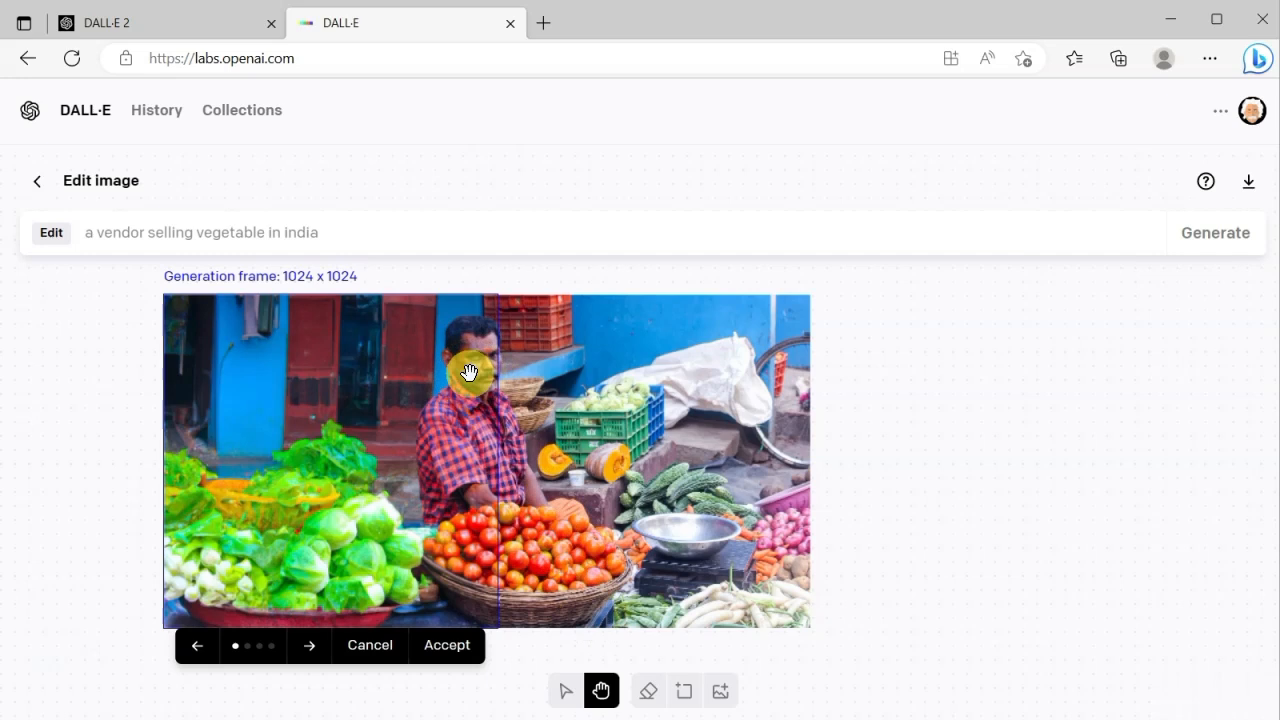
Browse forward and back through the generated vendor scene variations, comparing the completed man and the added vegetables
left_click(311, 652)
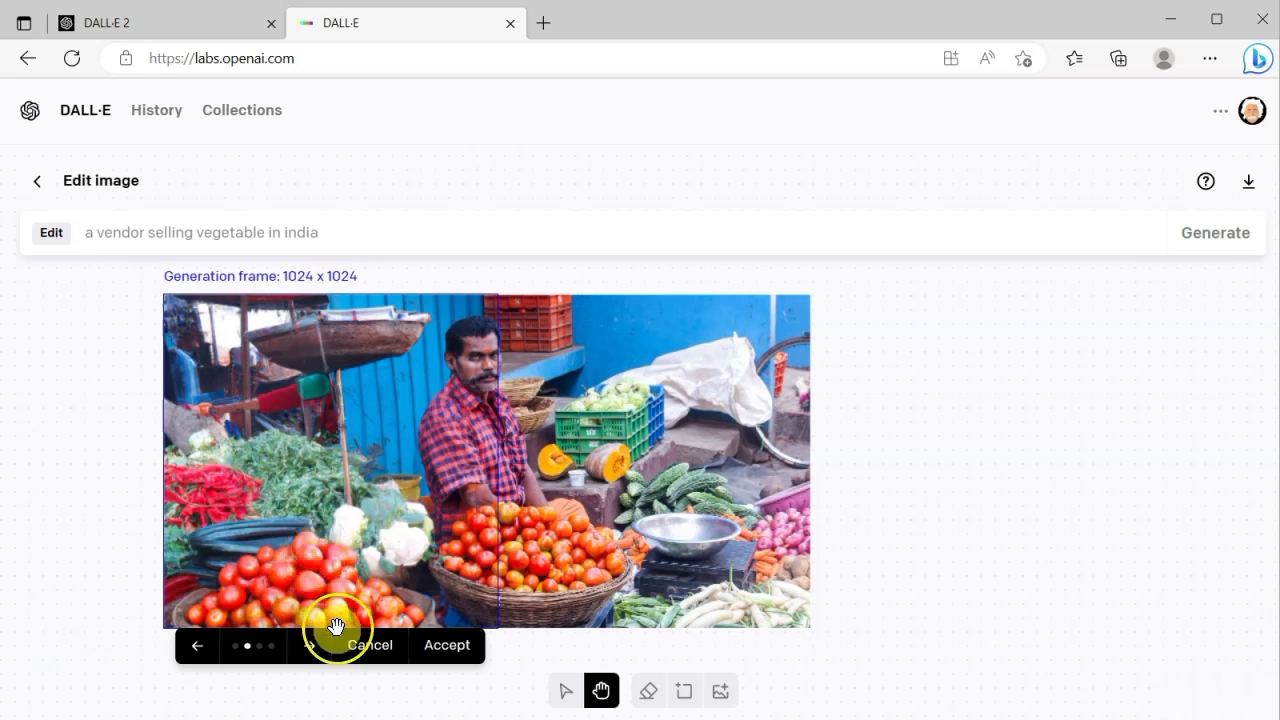
left_click(308, 652)
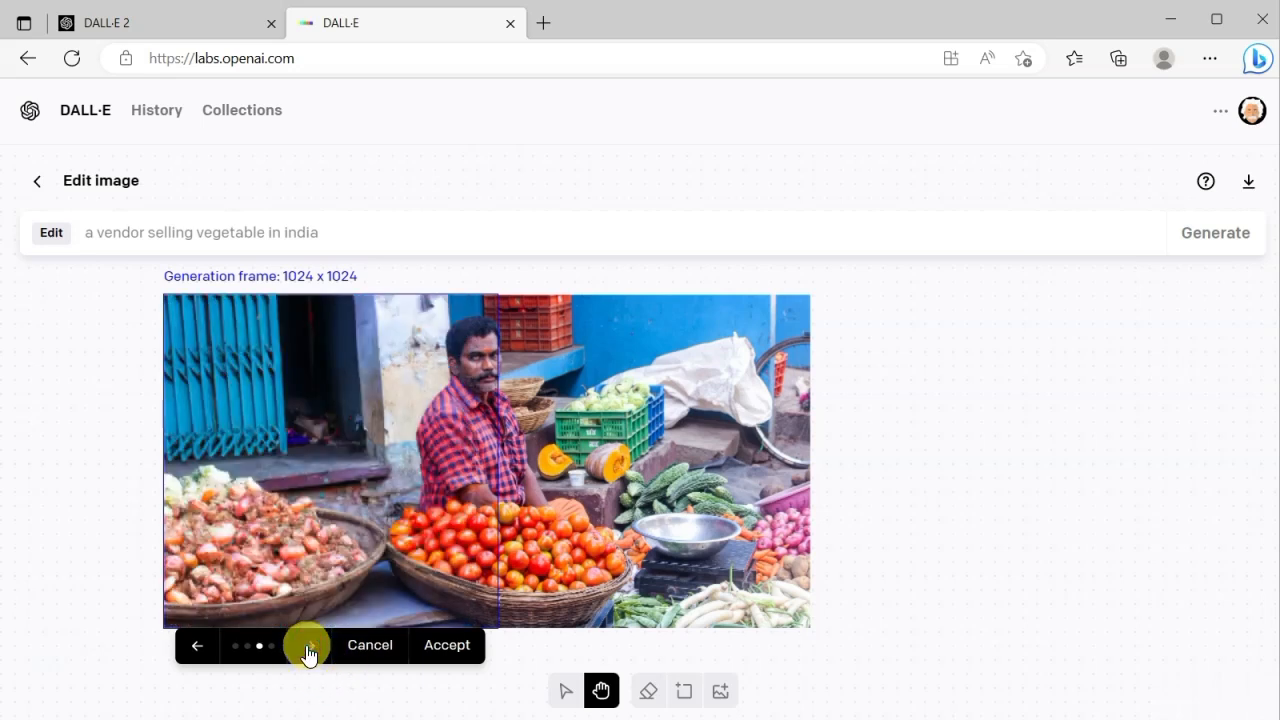
left_click(310, 652)
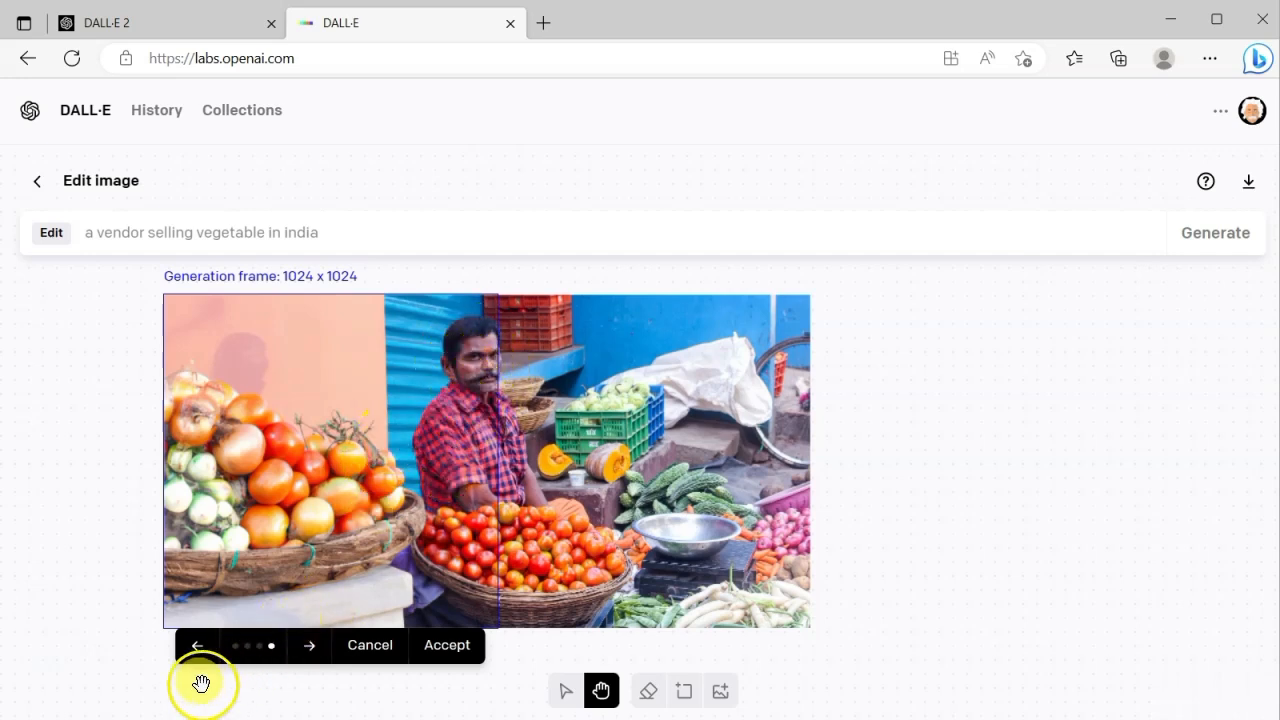
left_click(197, 651)
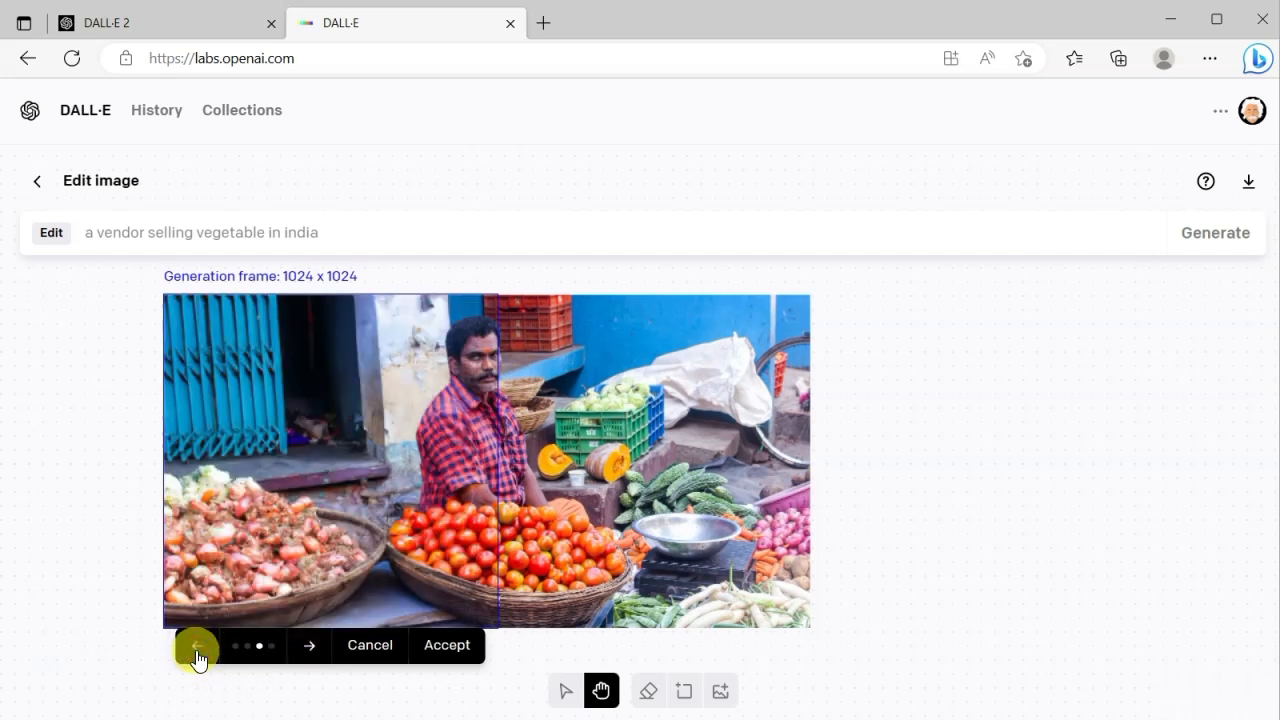
left_click(198, 656)
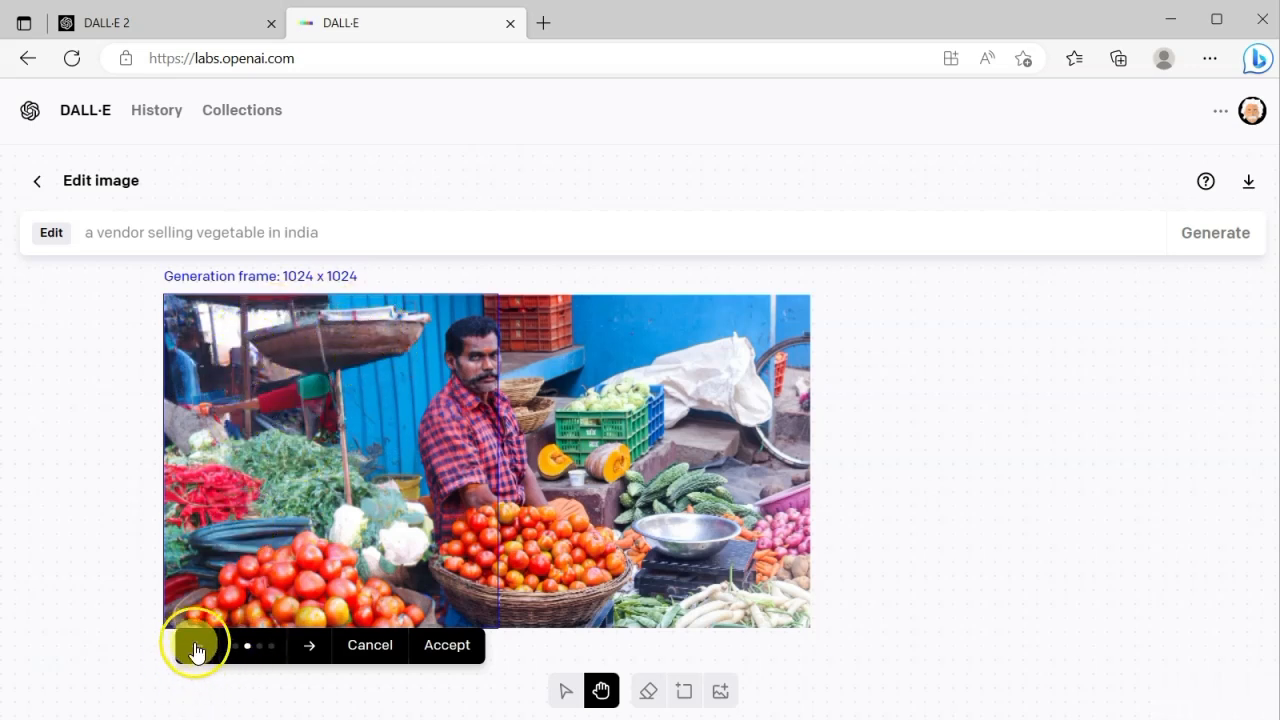
left_click(196, 647)
left_click(196, 648)
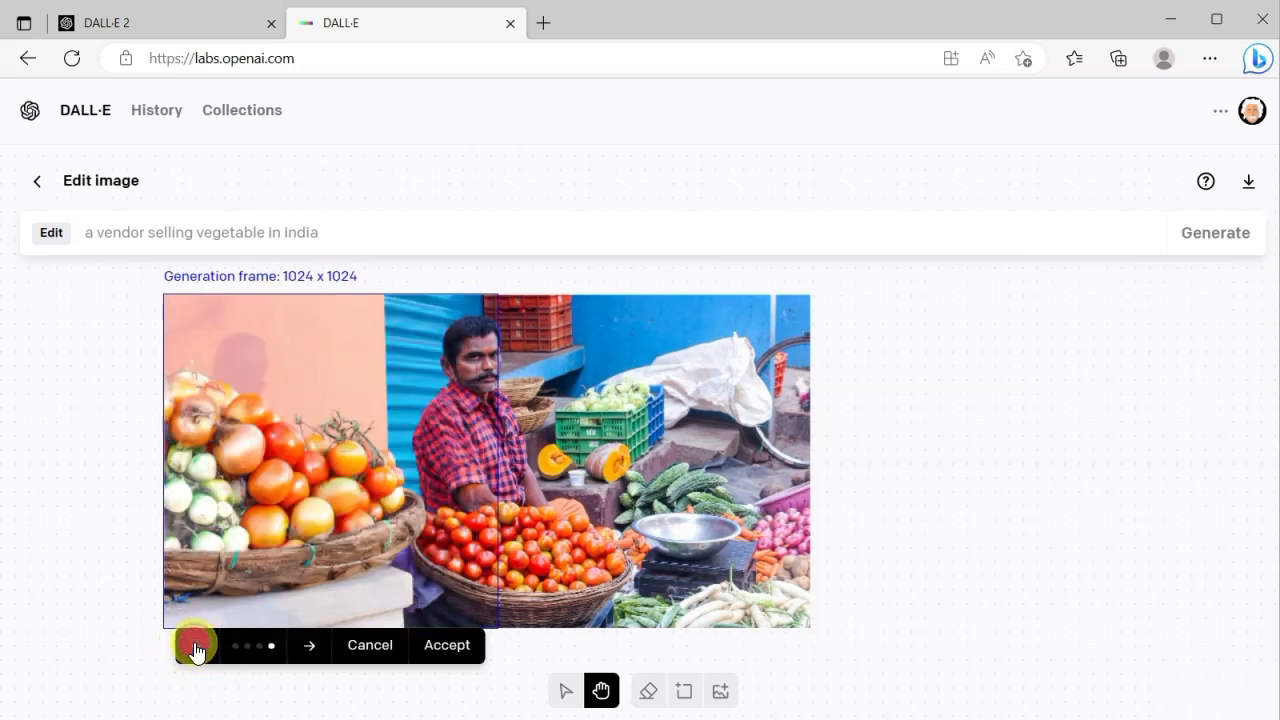
left_click(309, 645)
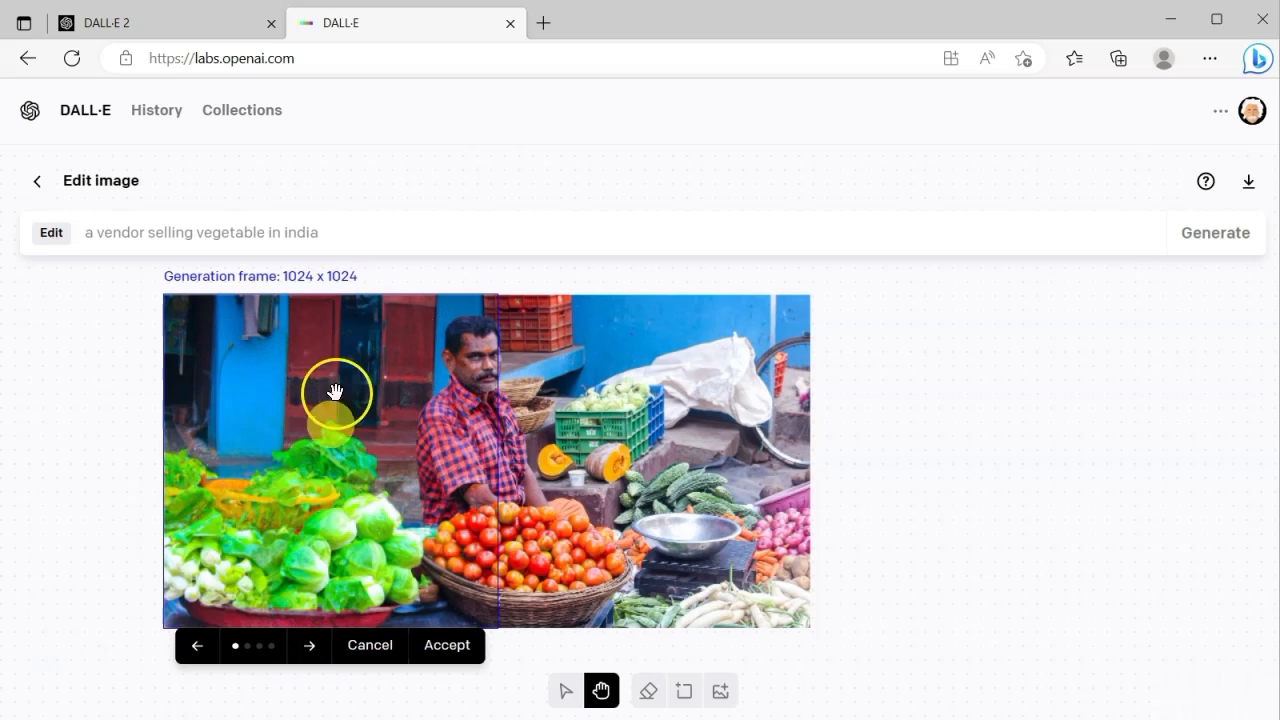
left_click(196, 648)
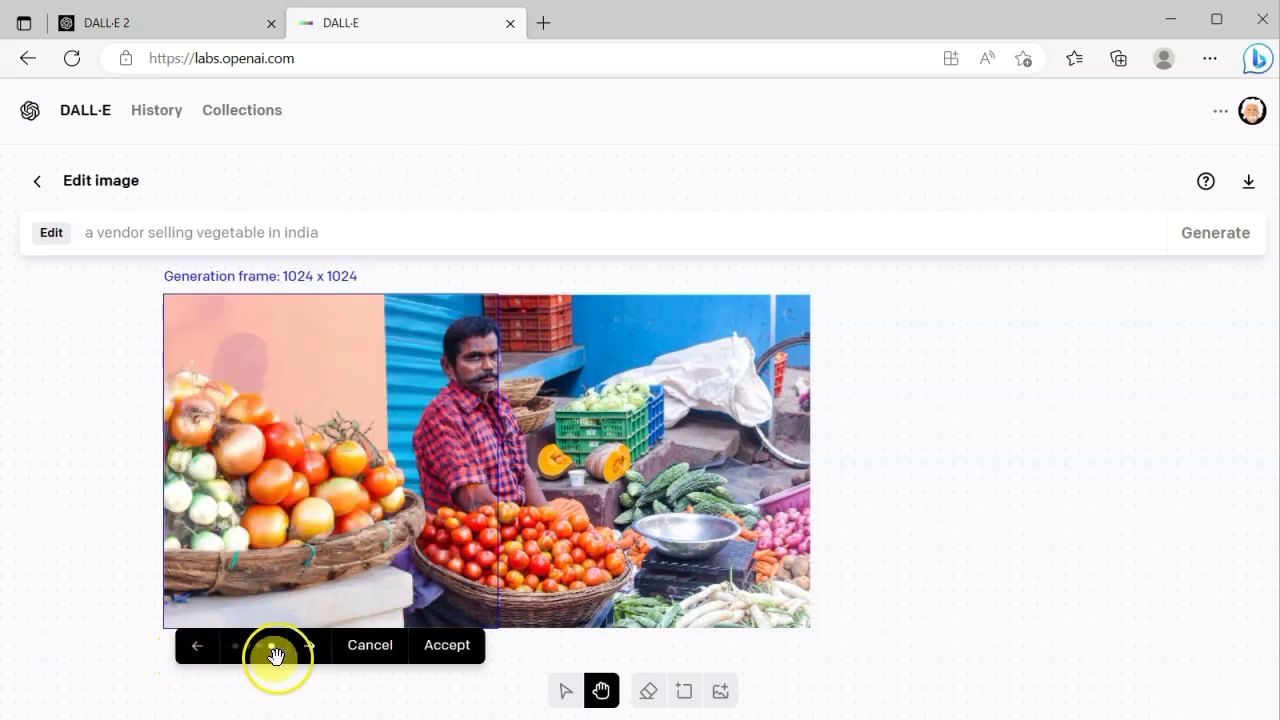
left_click(307, 647)
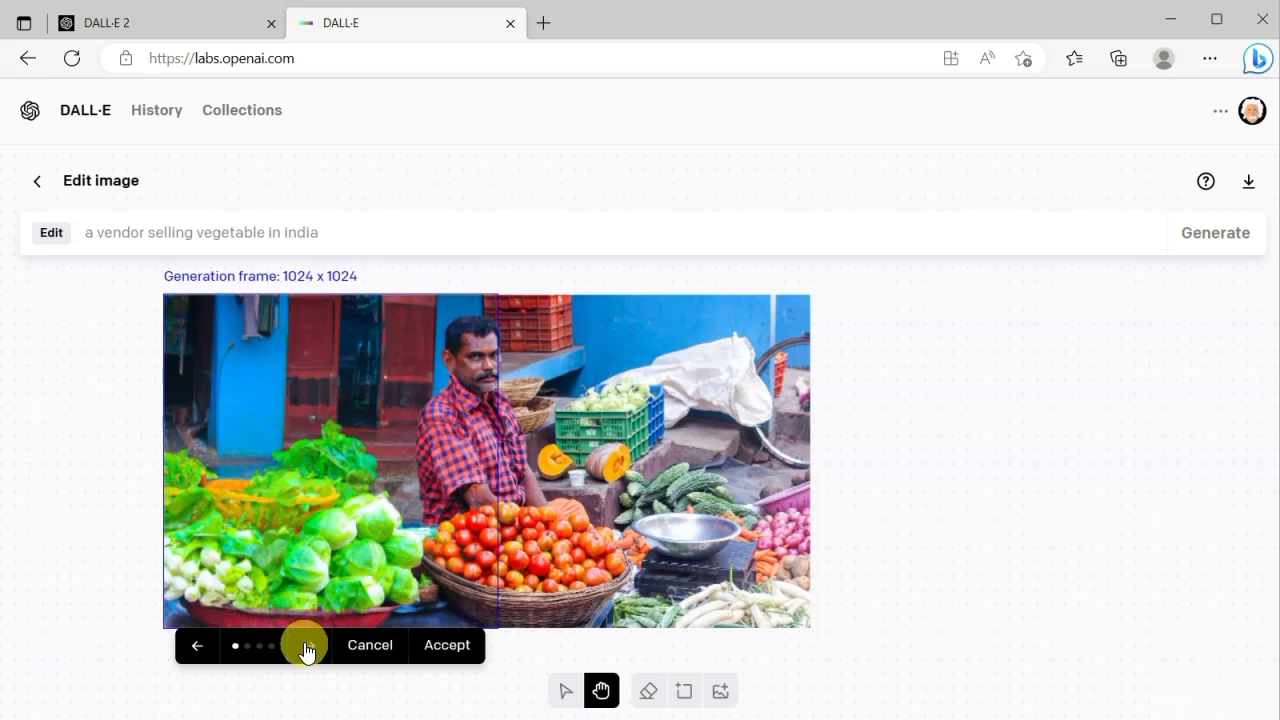
left_click(307, 648)
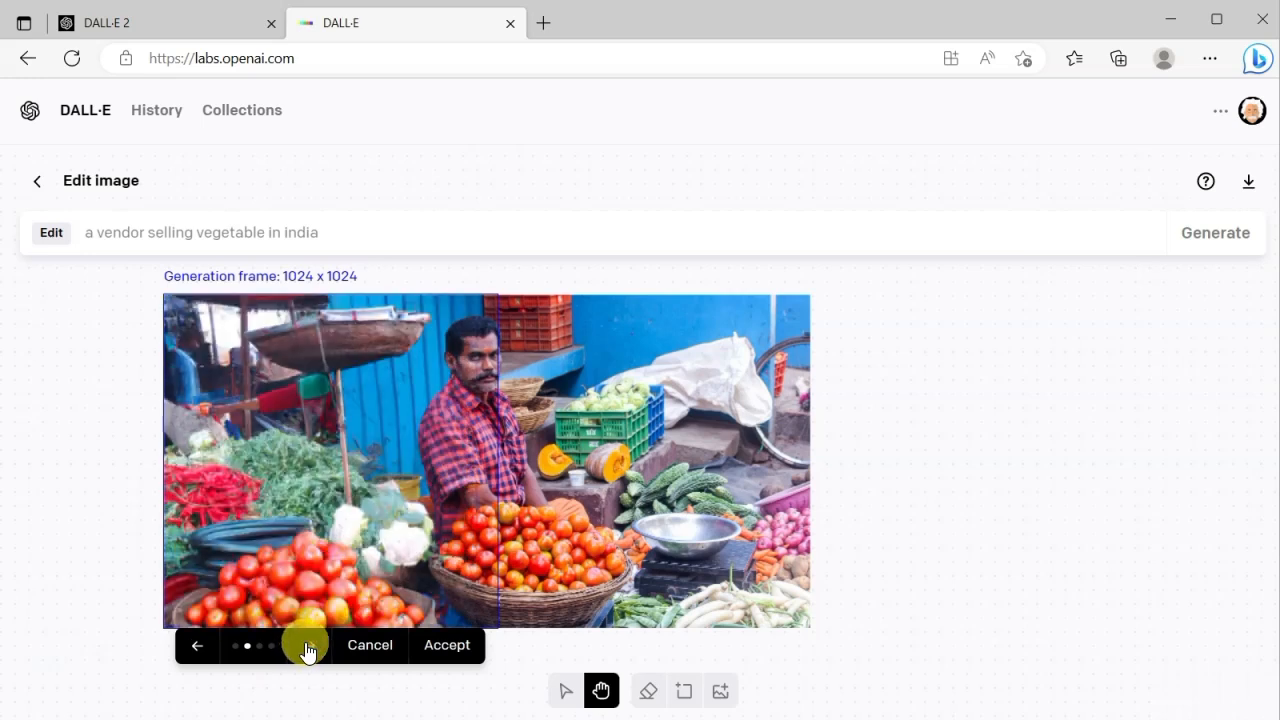
left_click(307, 648)
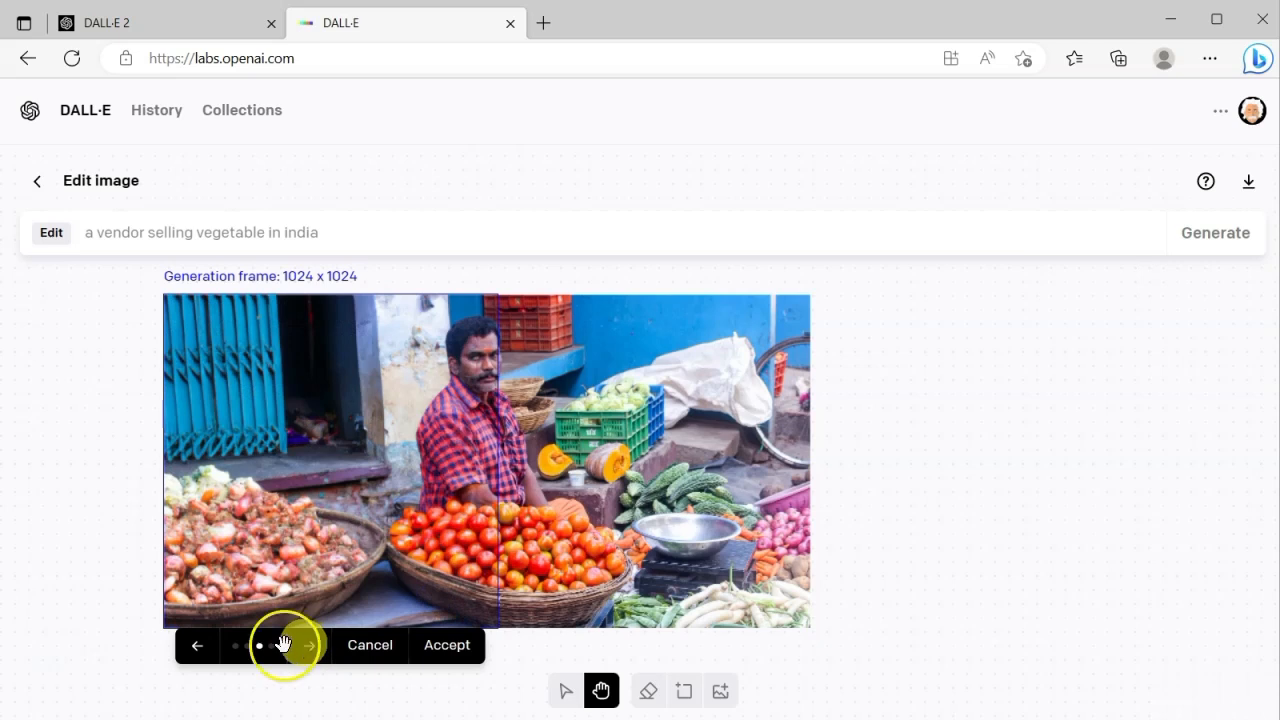
Accept the left-side variation with green cabbages and leafy vegetables beside the vendor
left_click(193, 648)
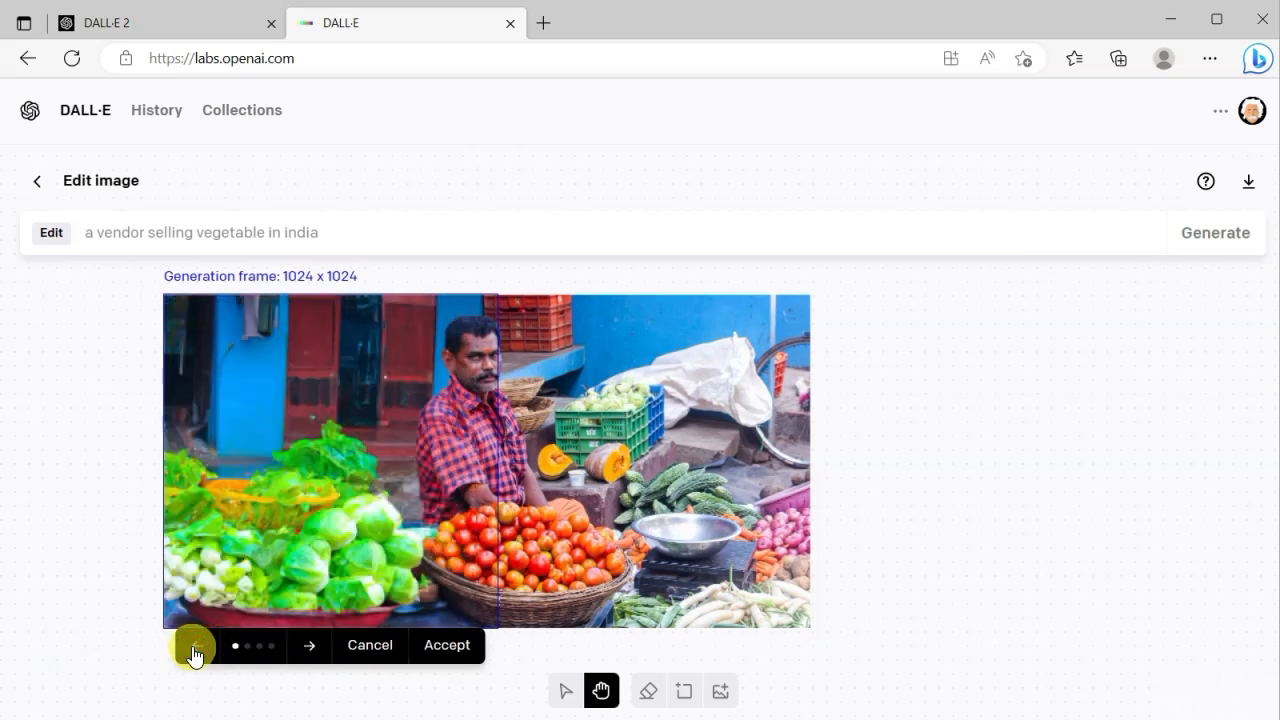
left_click(466, 642)
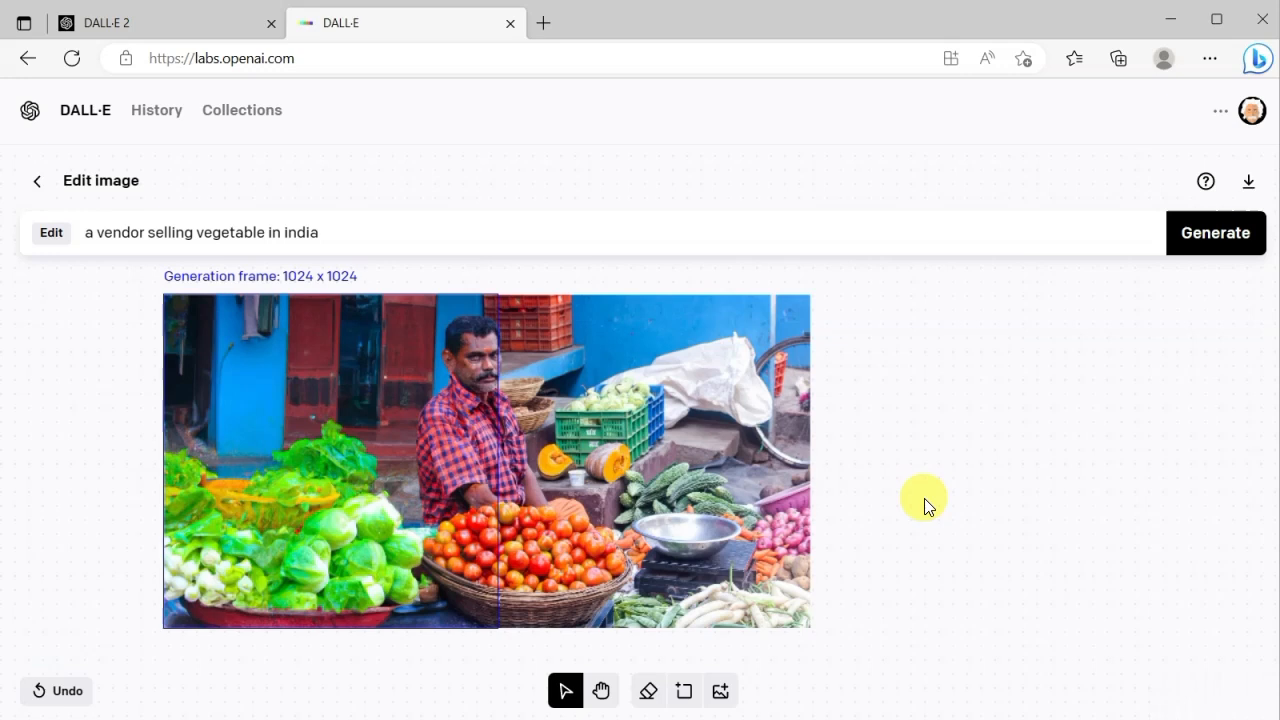
left_click(912, 522)
Add a 1024 x 1024 generation frame slightly overlapping the original photo's upper edge and generate it with the prompt "a vendor selling vegetable in india"
left_click(684, 691)
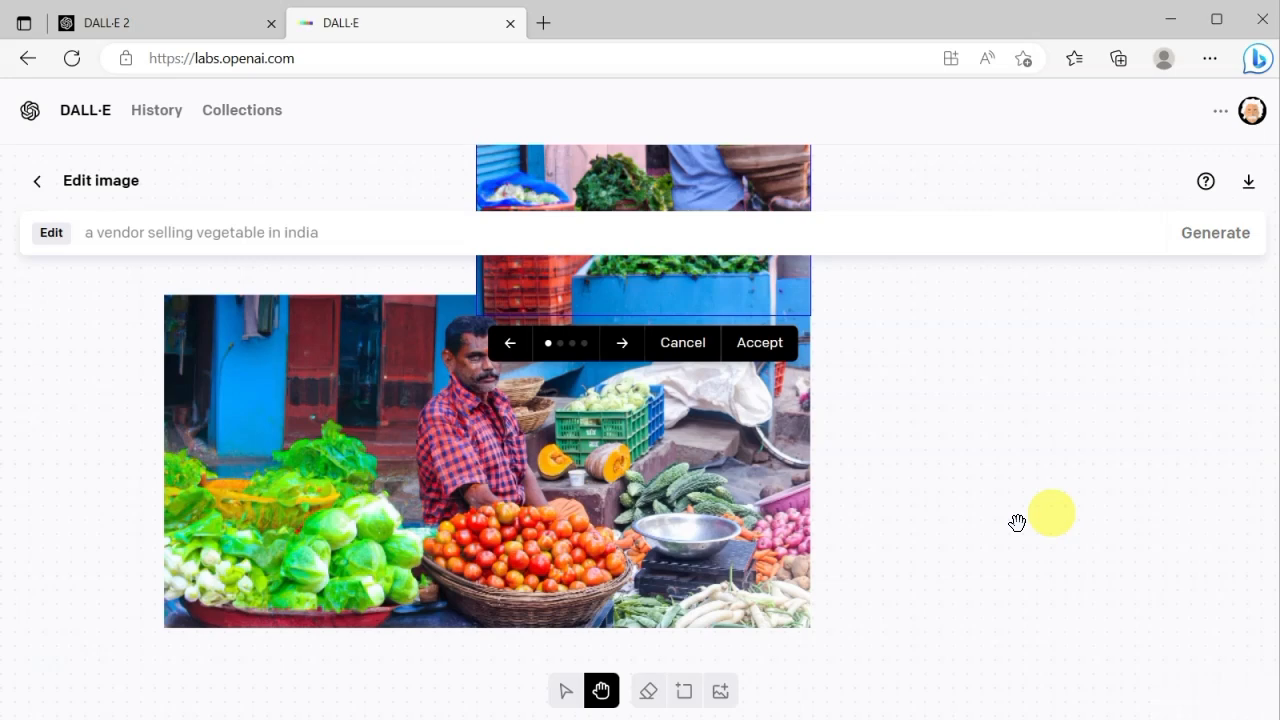
scroll(1017, 522, "up", 4)
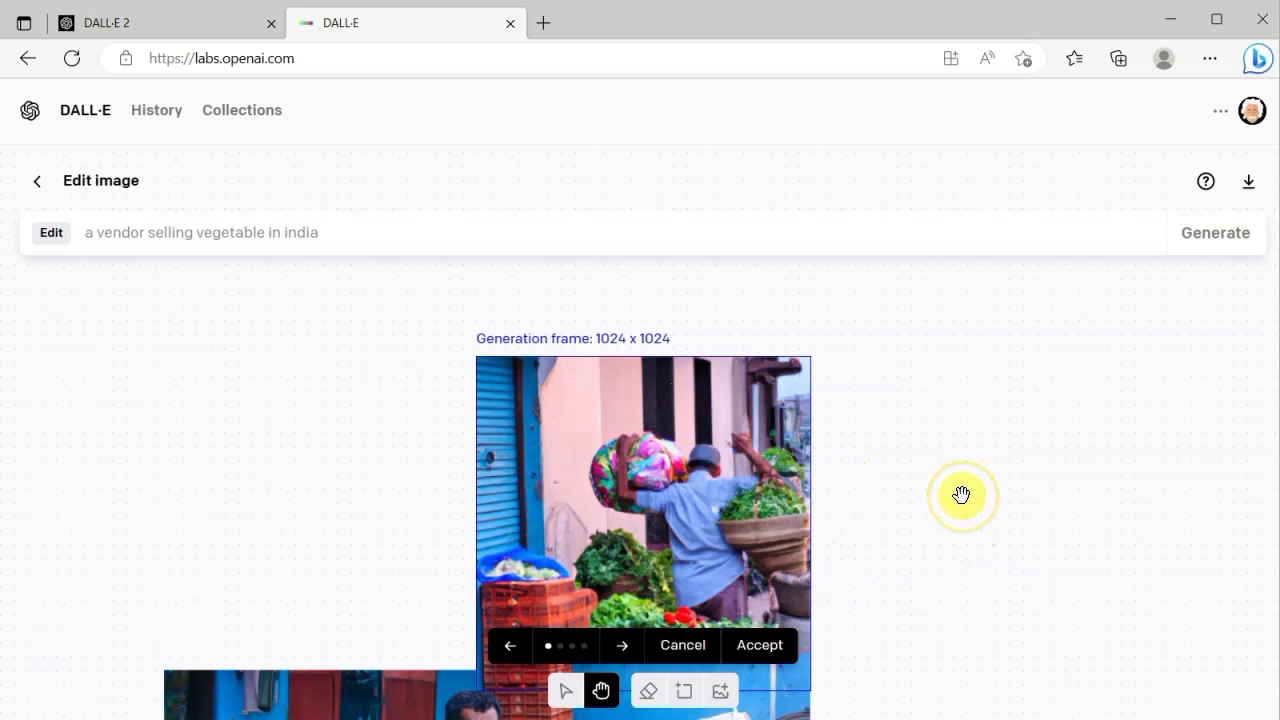
scroll(961, 494, "down", 1)
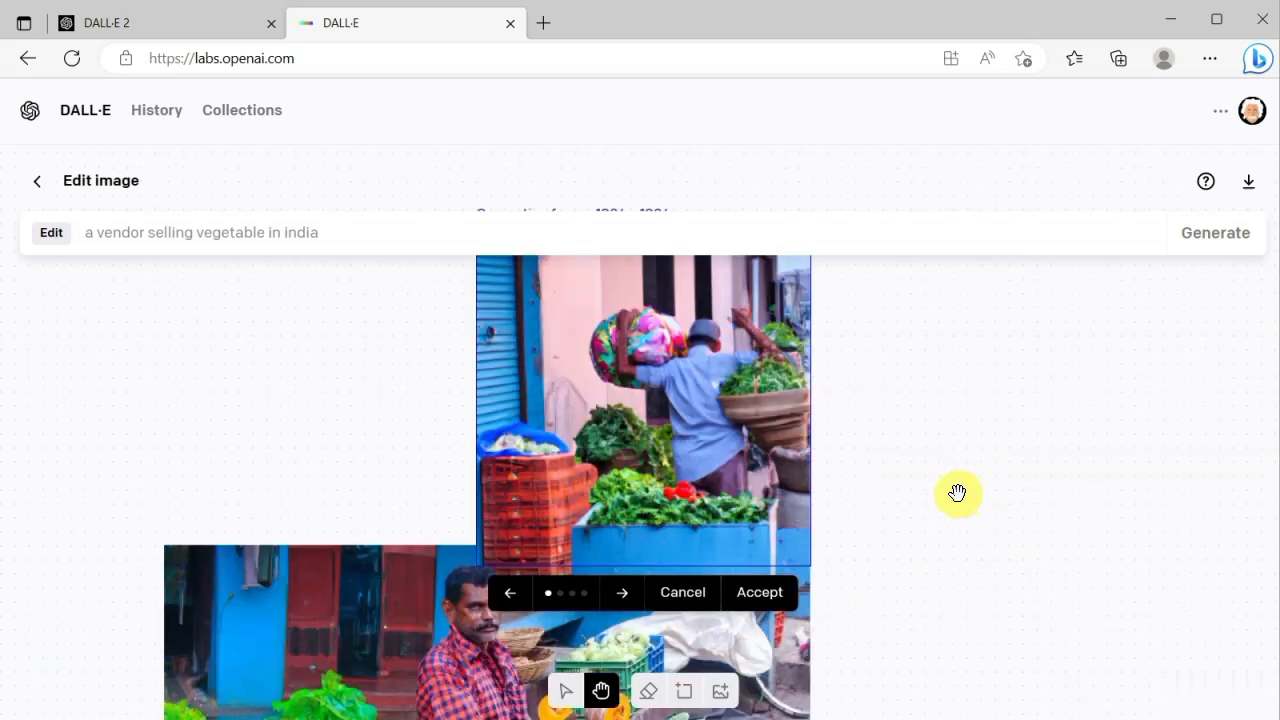
scroll(957, 492, "down", 1)
scroll(845, 518, "up", 1)
Compare the generated variations above the photo and accept the one with cauliflowers and orange flowers on the blue counter
left_click(622, 593)
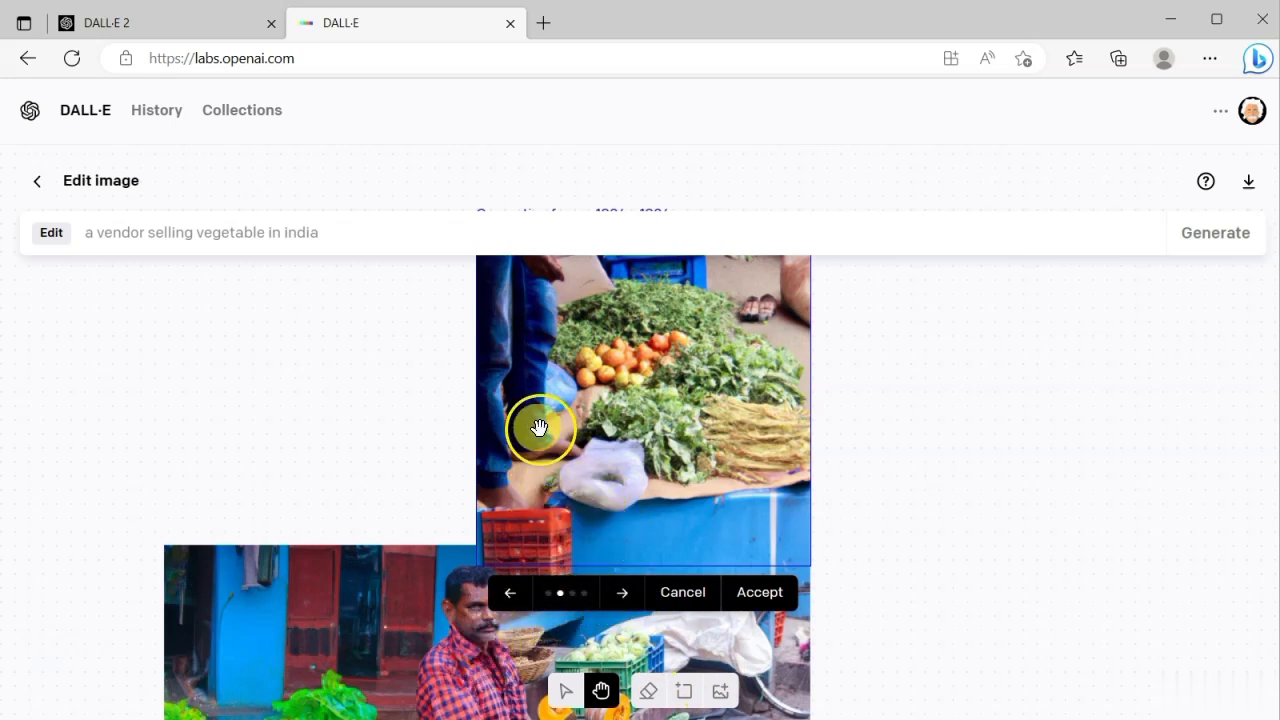
left_click(625, 598)
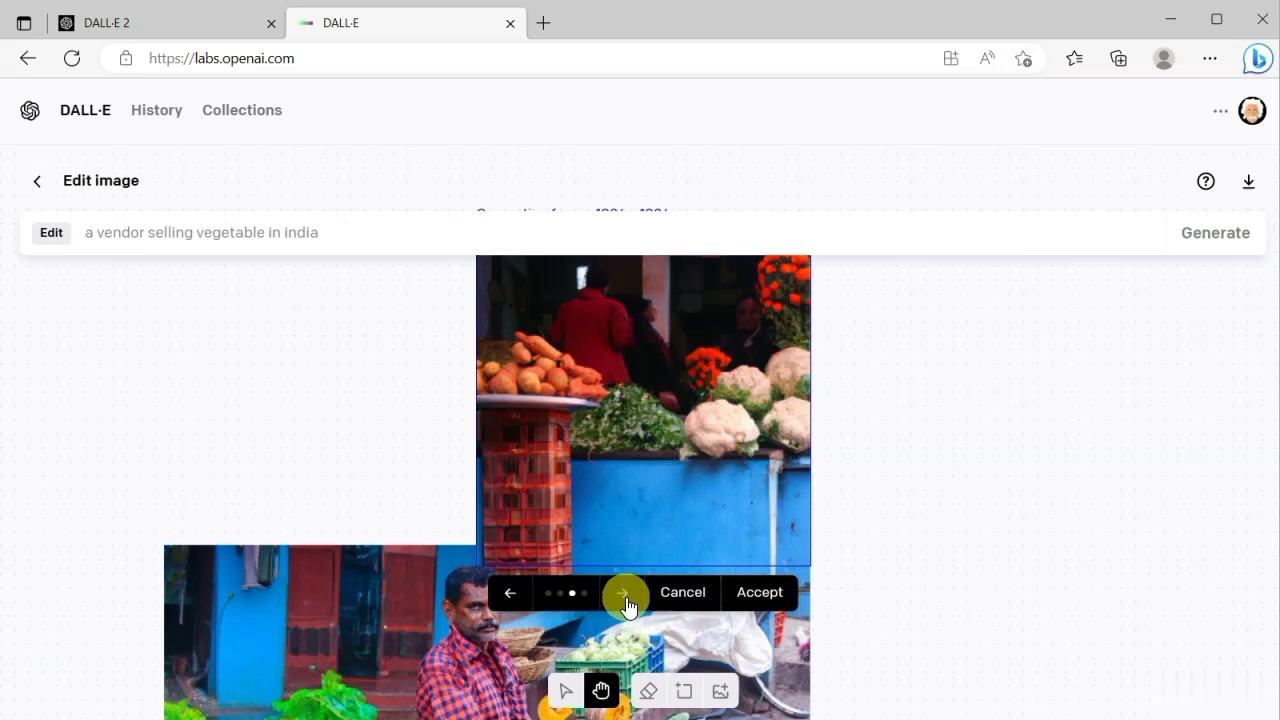
left_click(625, 598)
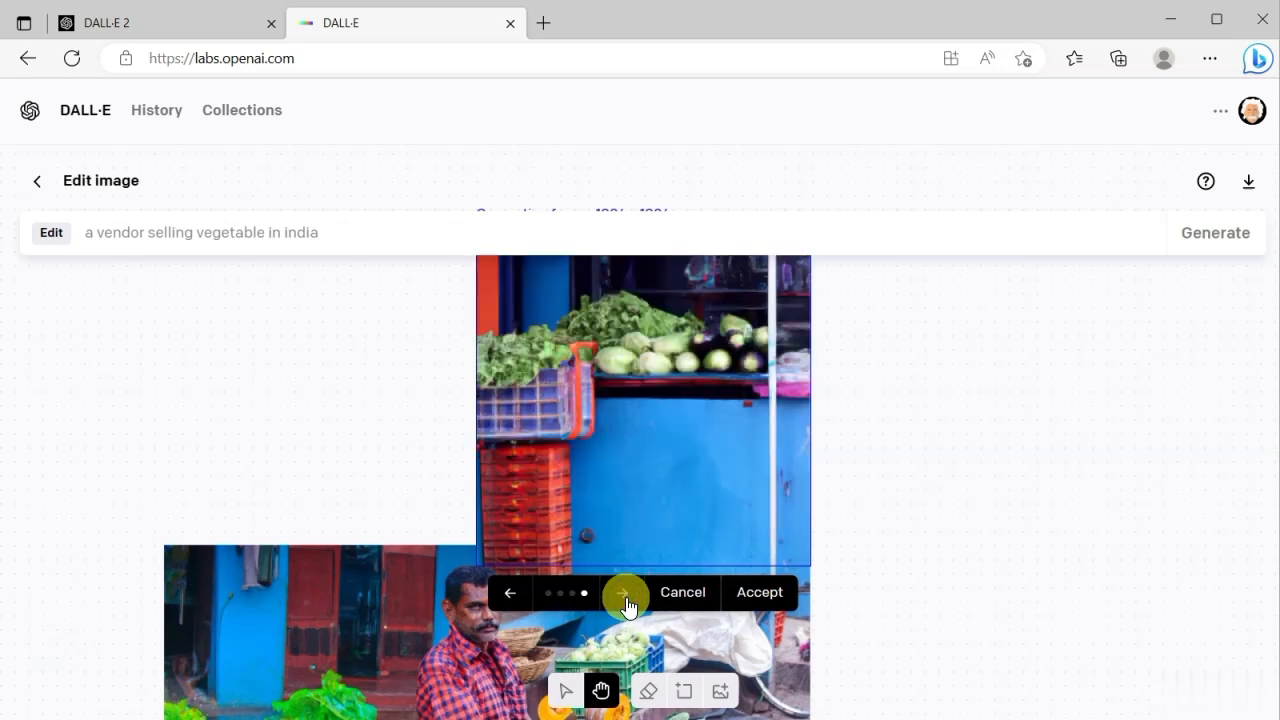
left_click(625, 598)
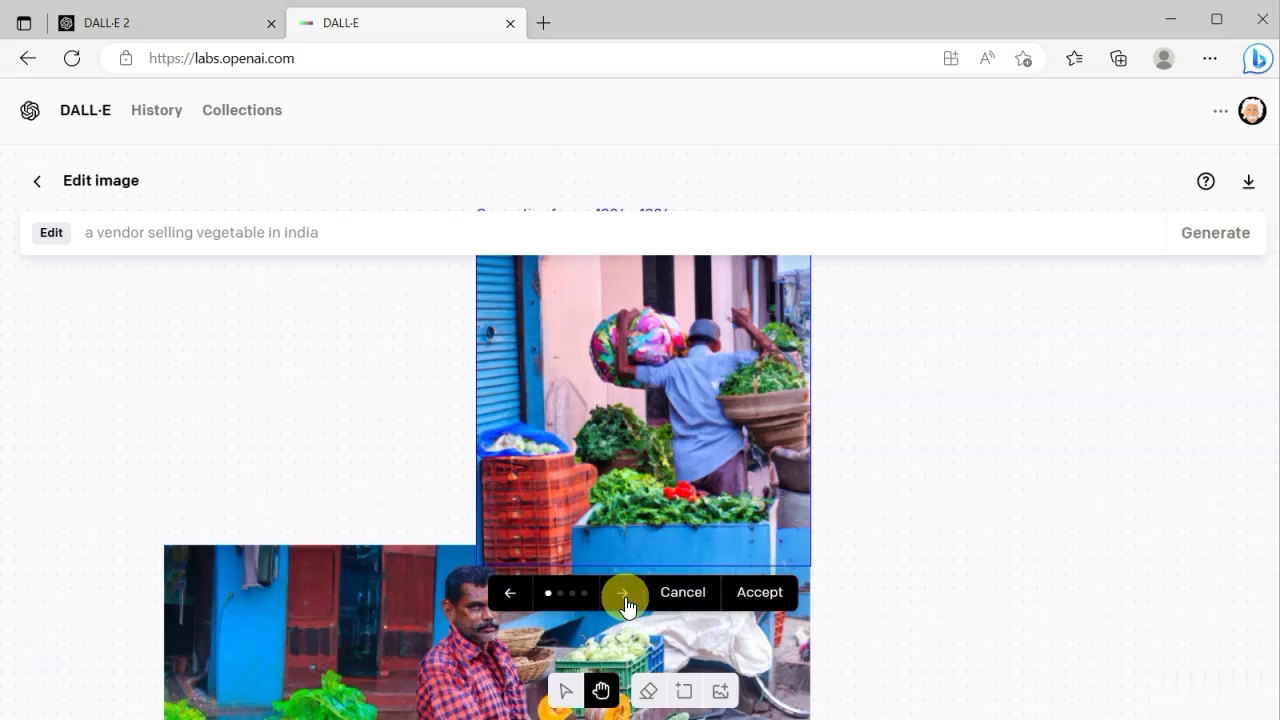
left_click(512, 598)
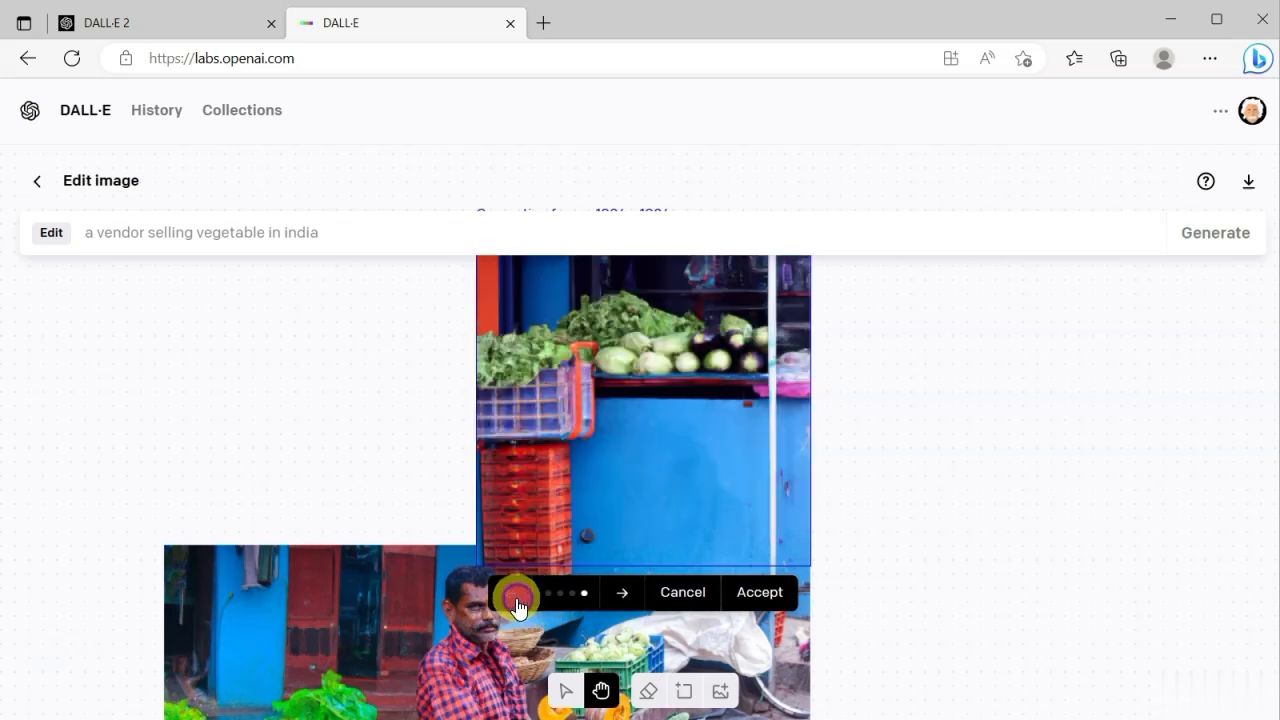
left_click(512, 598)
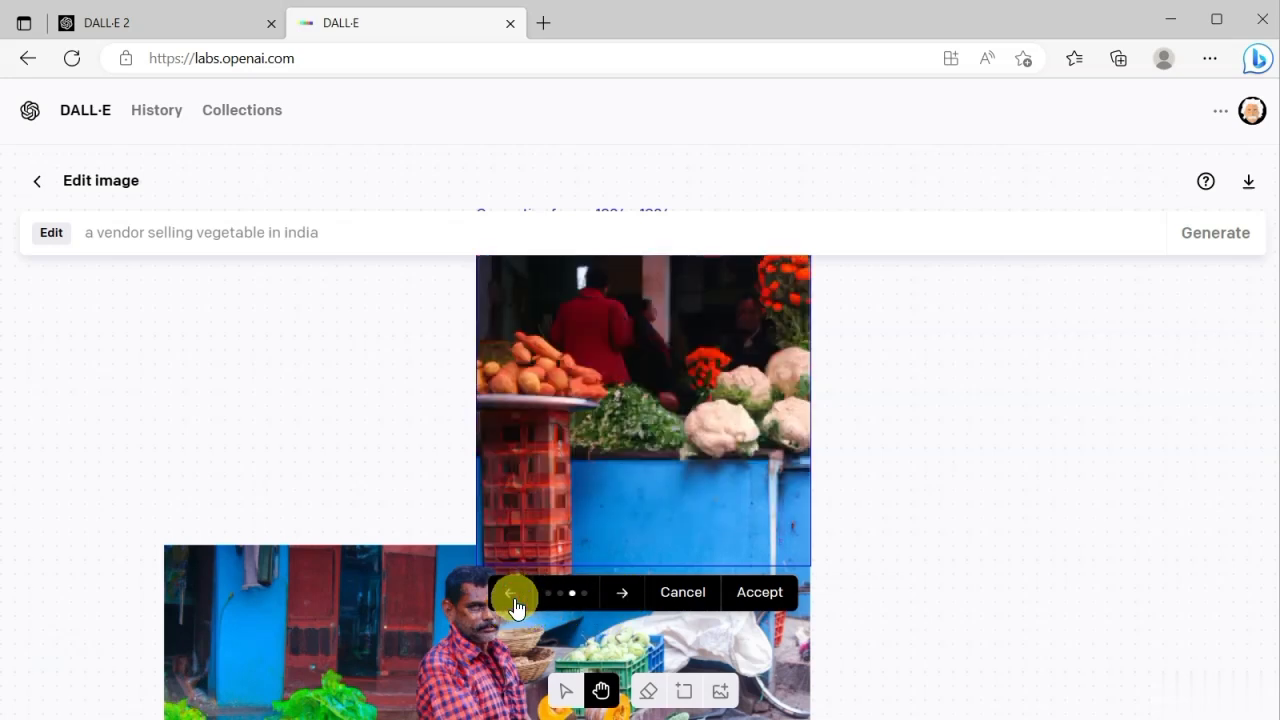
left_click(757, 592)
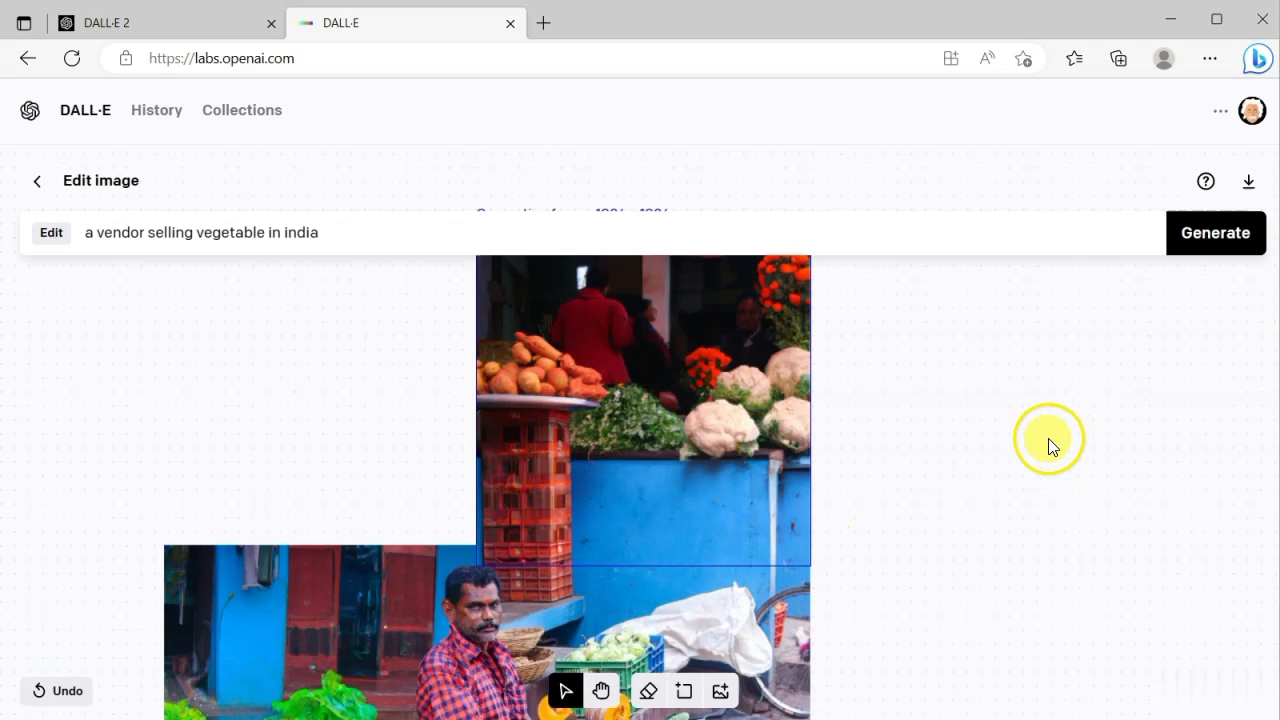
Add a generation frame slightly overlapping the right edge of the cauliflower stall and generate it with the same vendor prompt
left_click(685, 694)
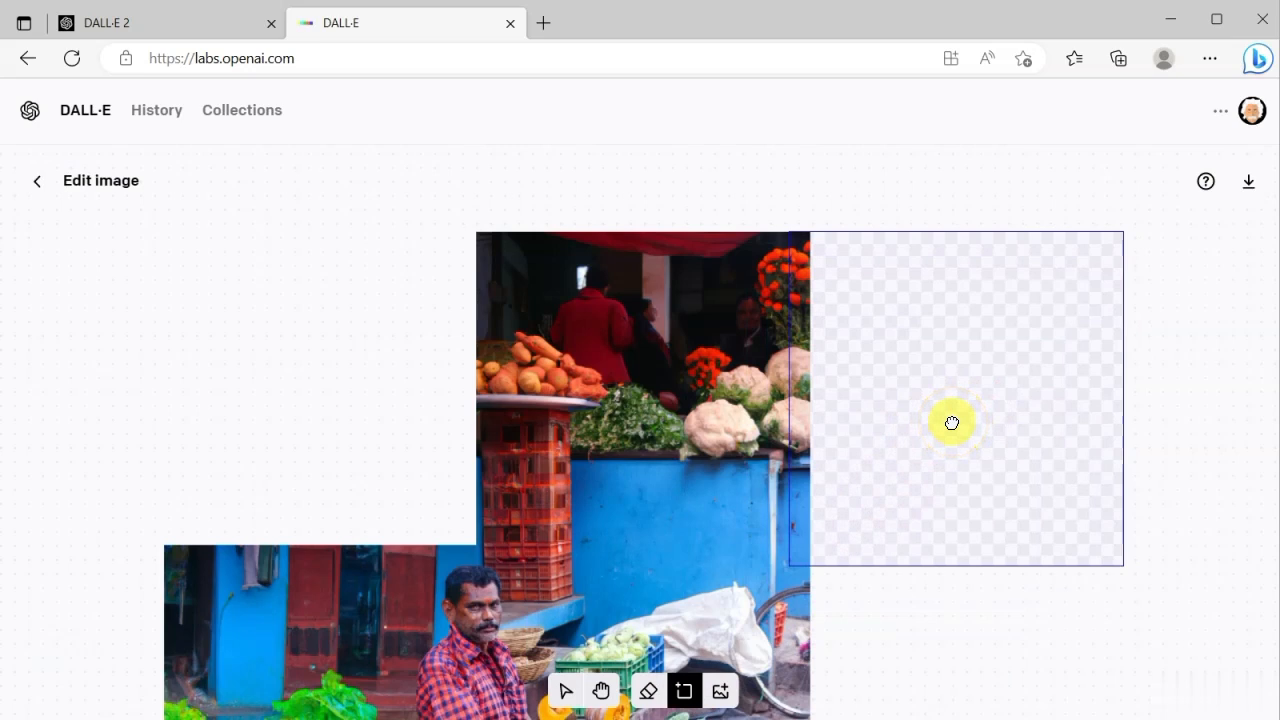
left_click(952, 423)
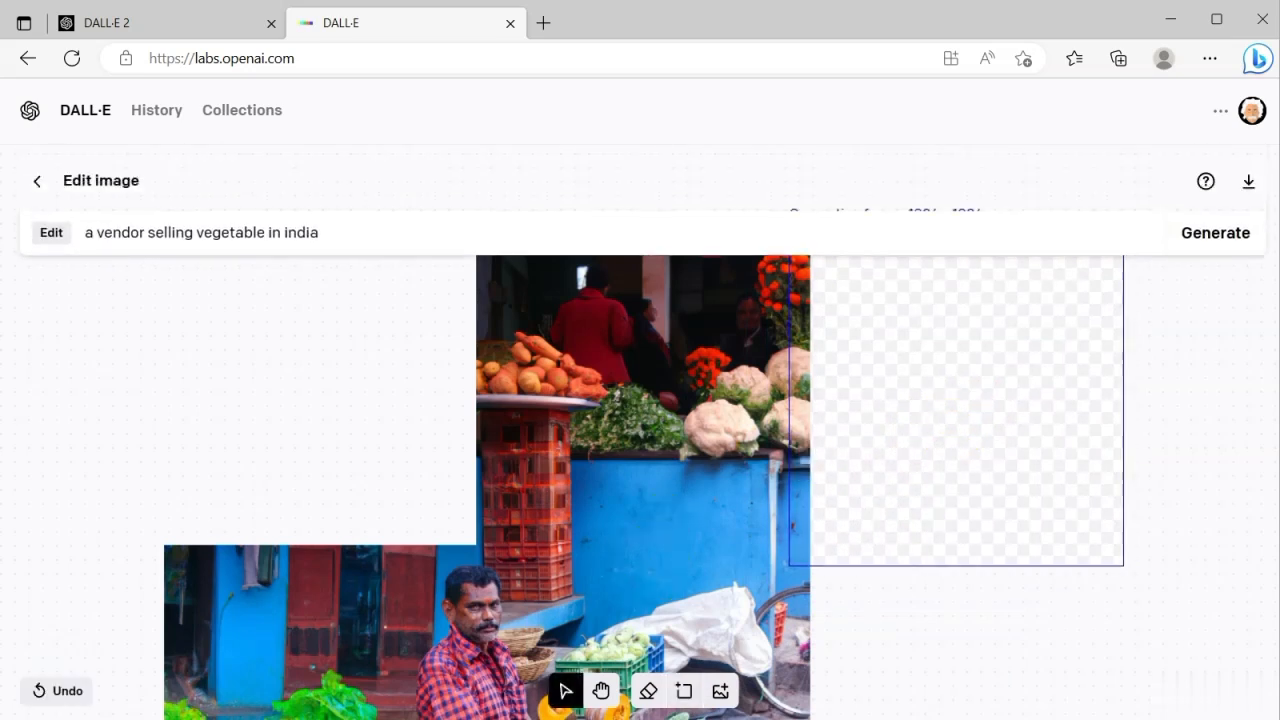
left_click(1204, 240)
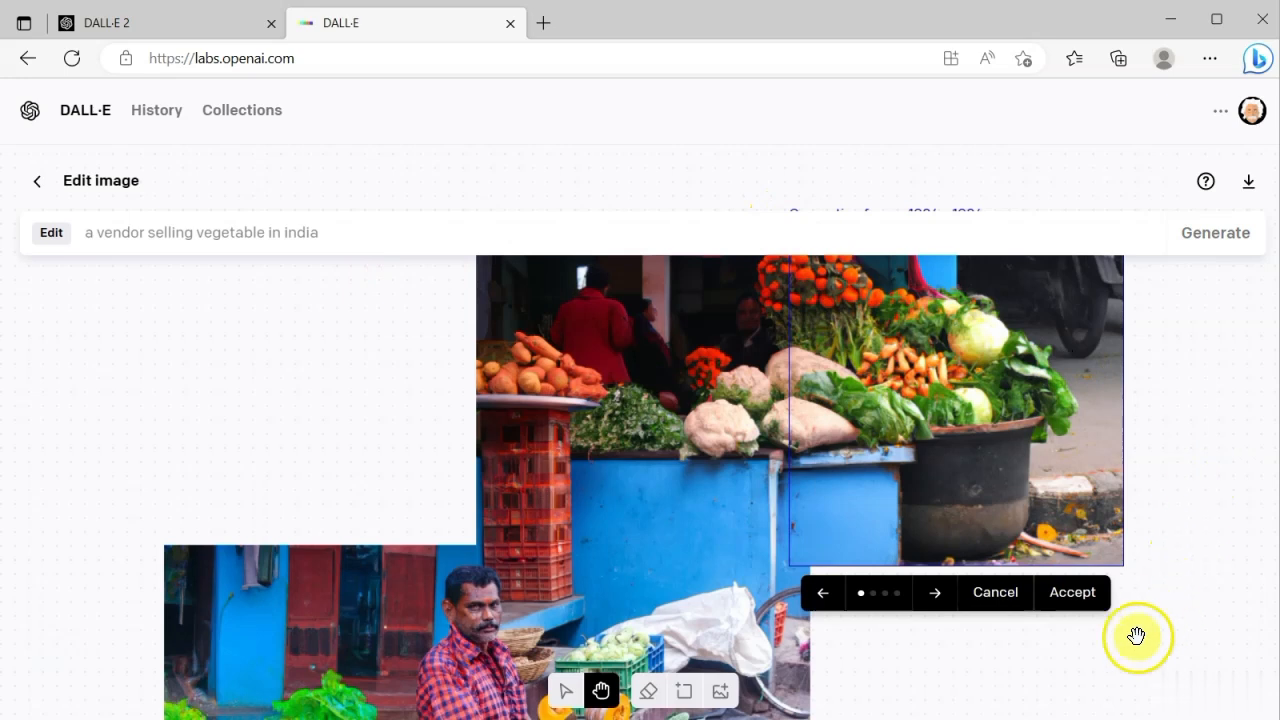
Cycle through the variations beside the cauliflower stall and accept the one with vegetables piled in a large black pot
left_click(935, 594)
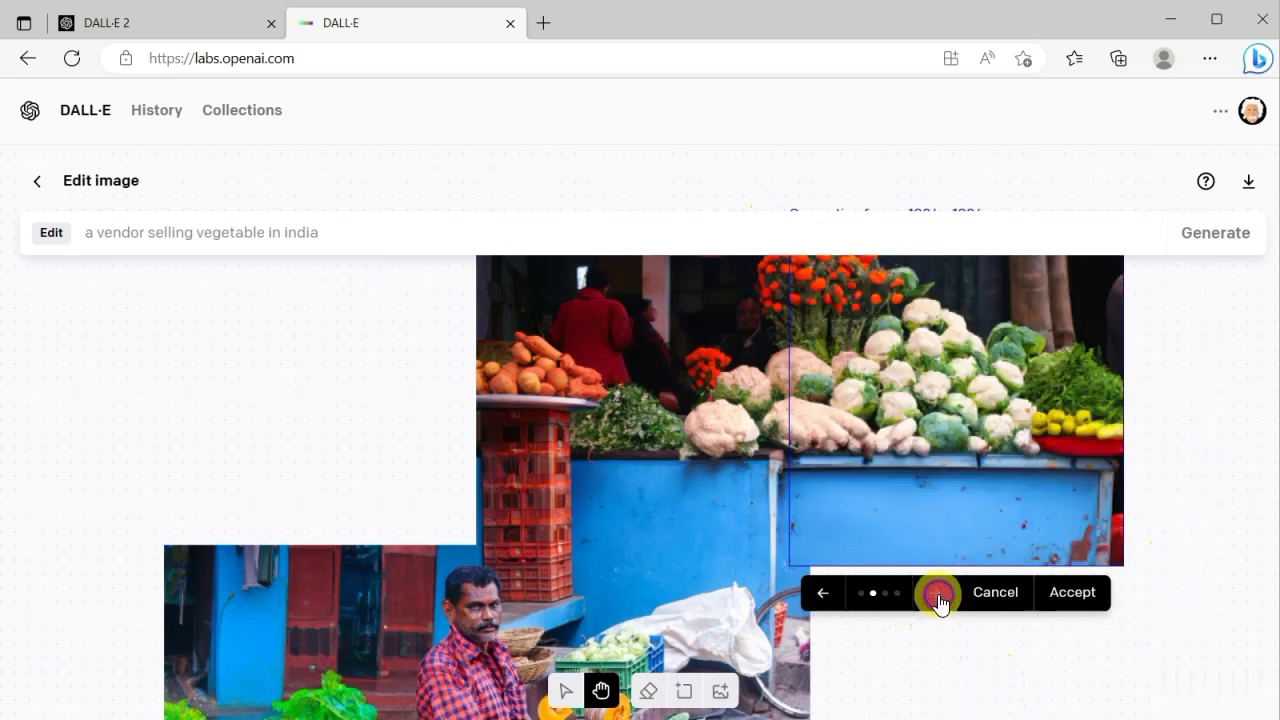
left_click(937, 596)
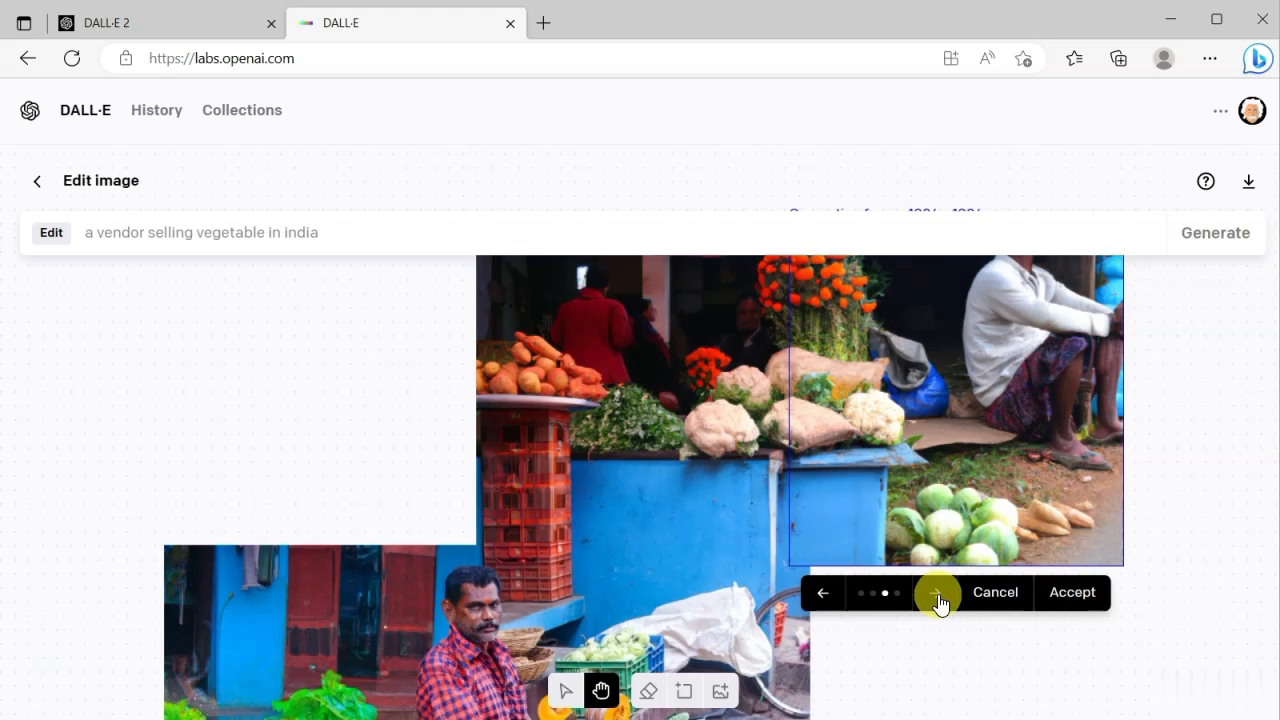
left_click(937, 596)
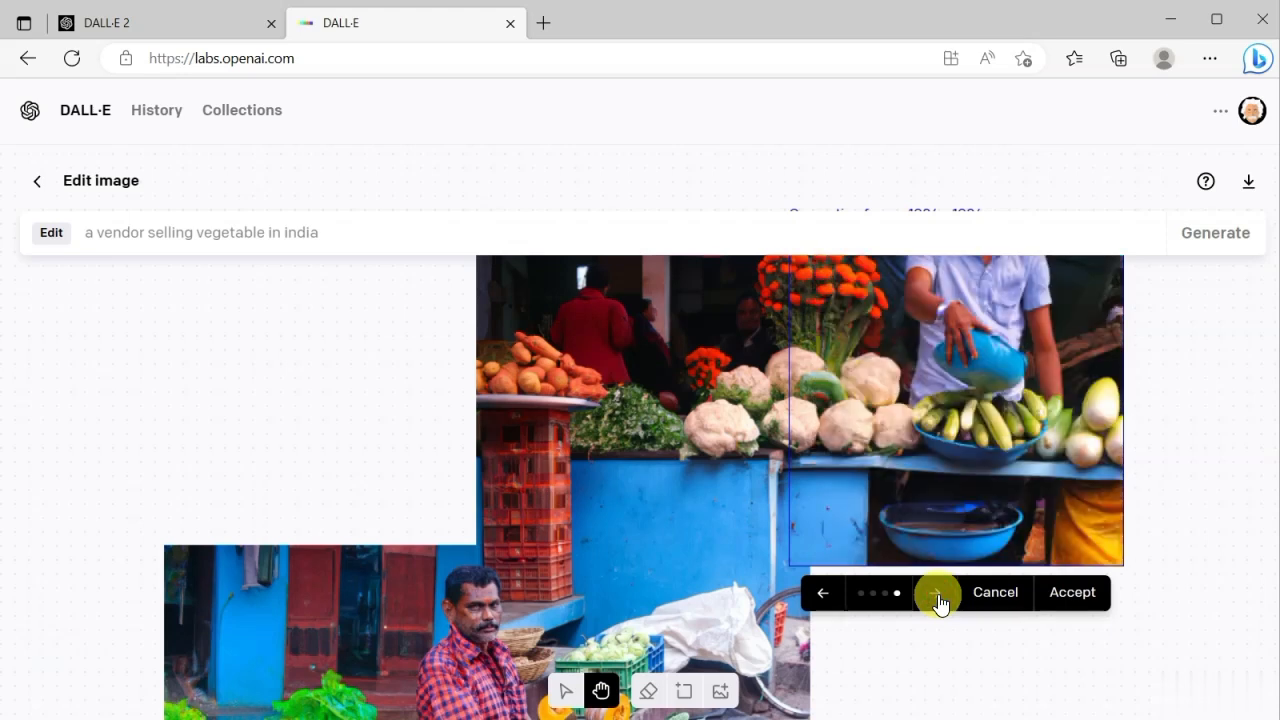
left_click(937, 596)
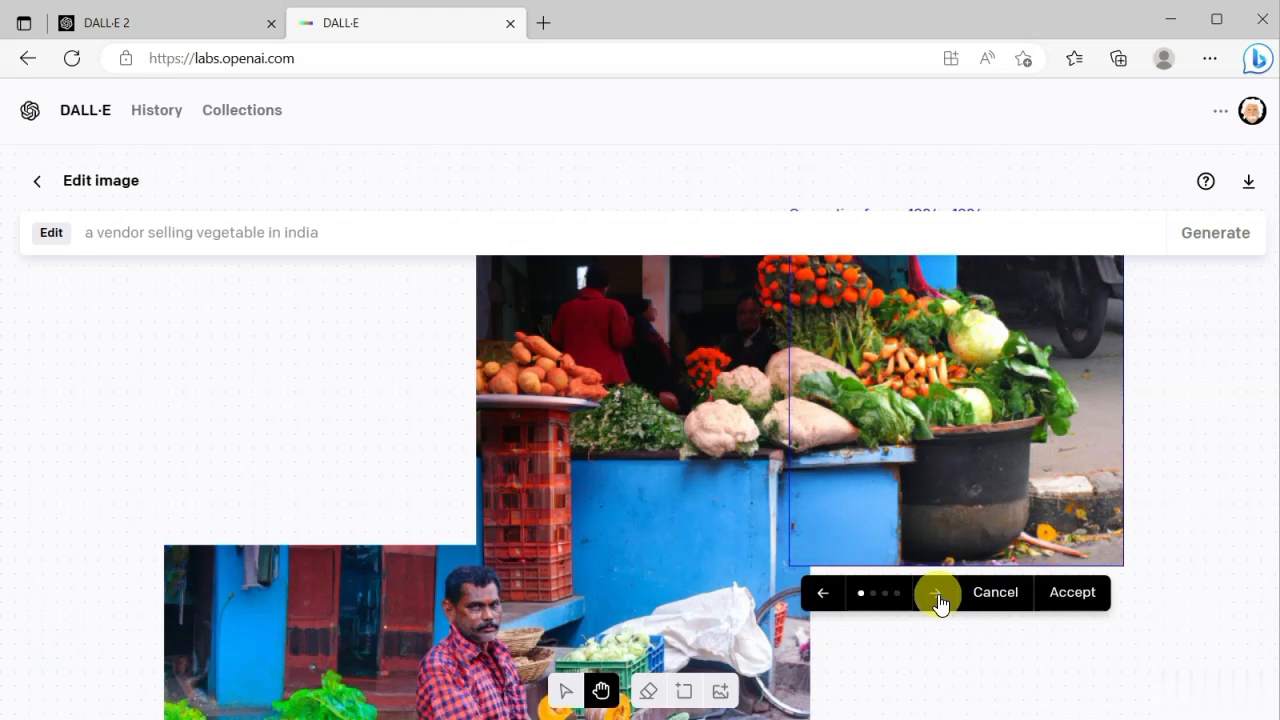
left_click(937, 596)
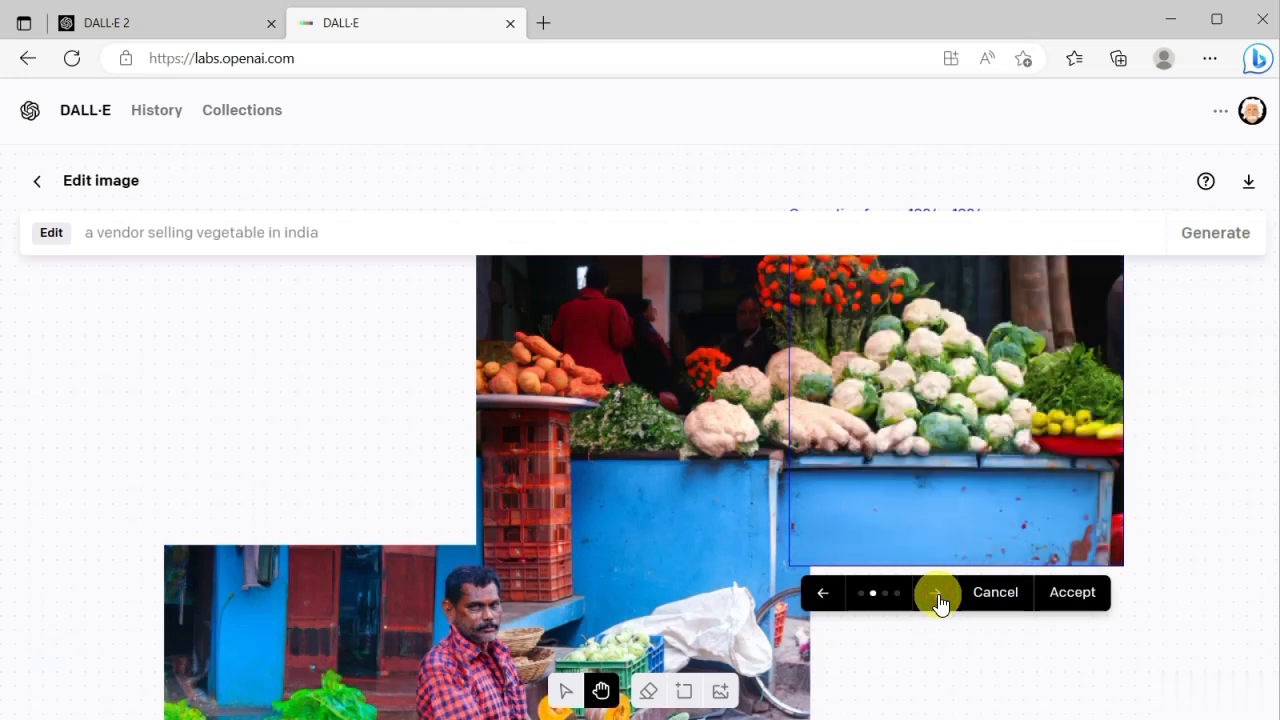
left_click(938, 596)
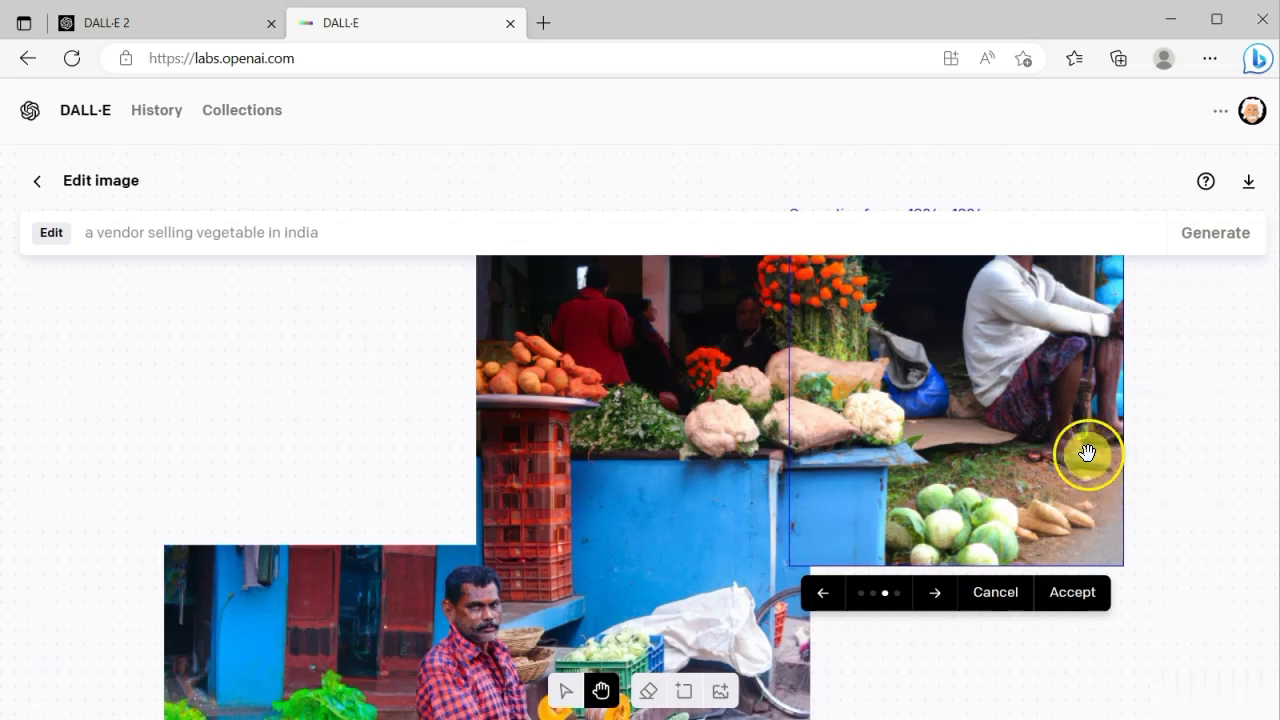
left_click(938, 600)
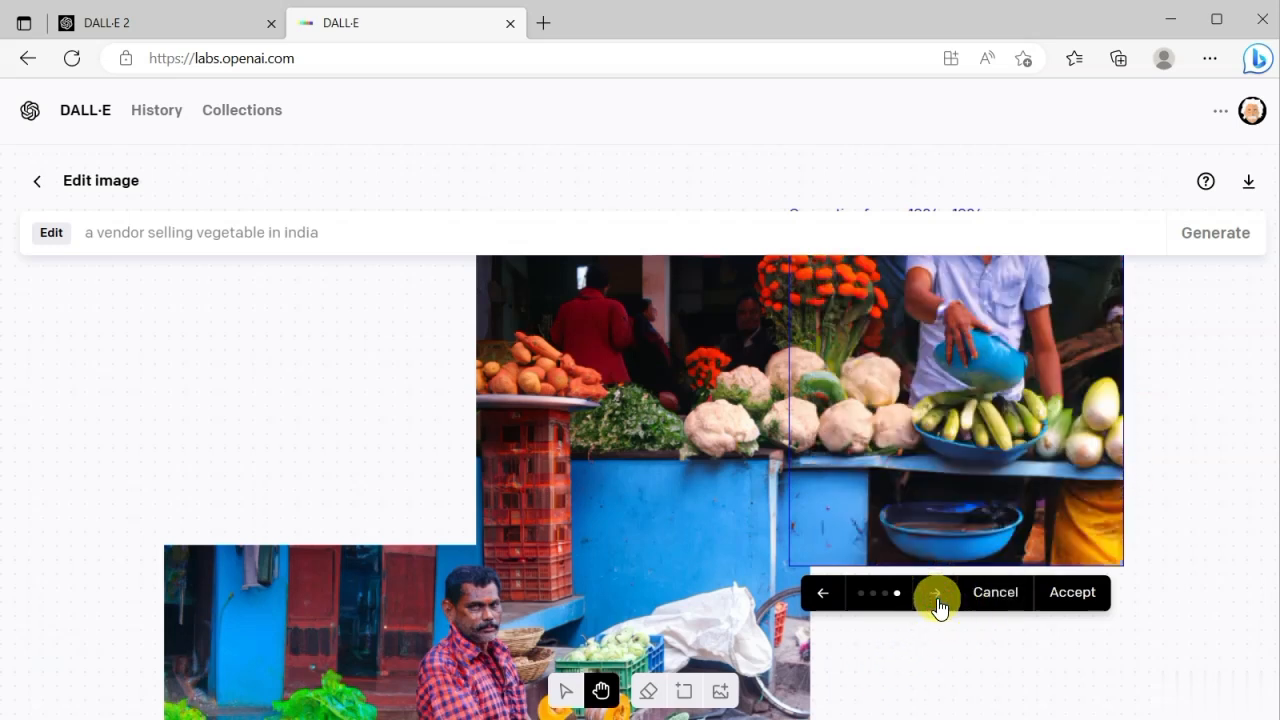
left_click(936, 596)
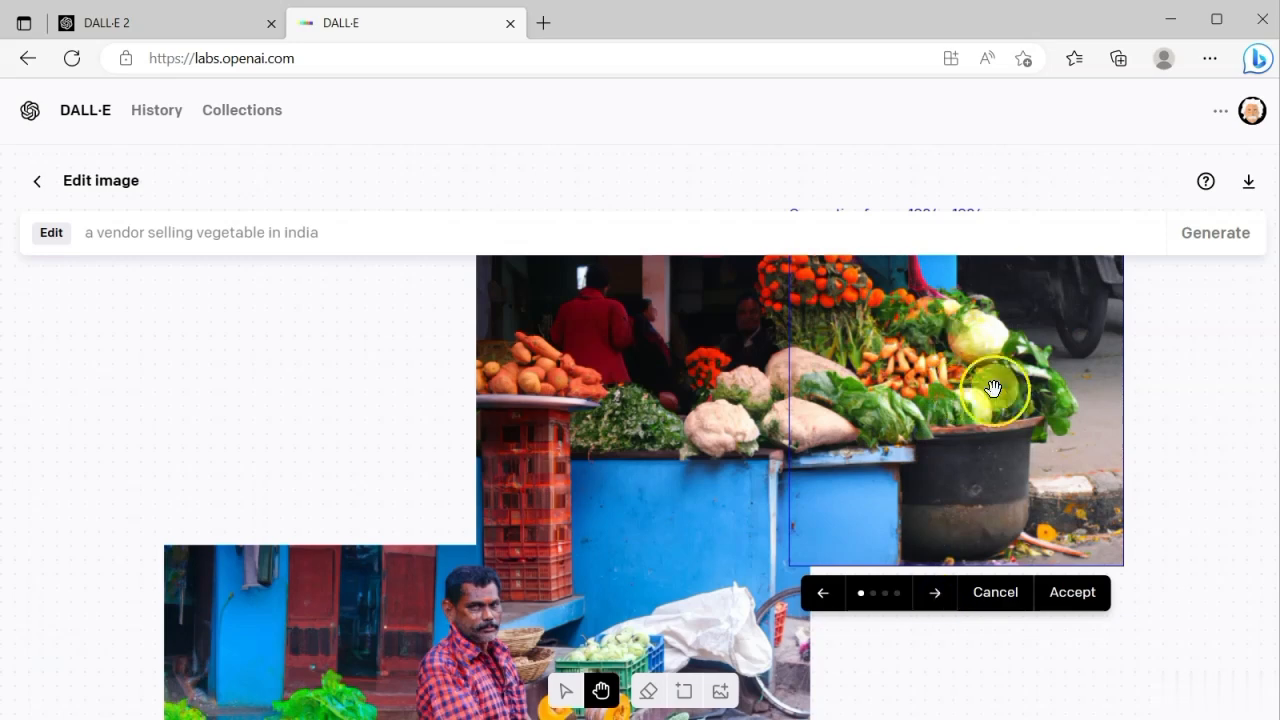
left_click(1066, 598)
Place a generation frame in the empty area below the black pot, overlapping the original photo, and generate it with the same prompt
left_click(684, 691)
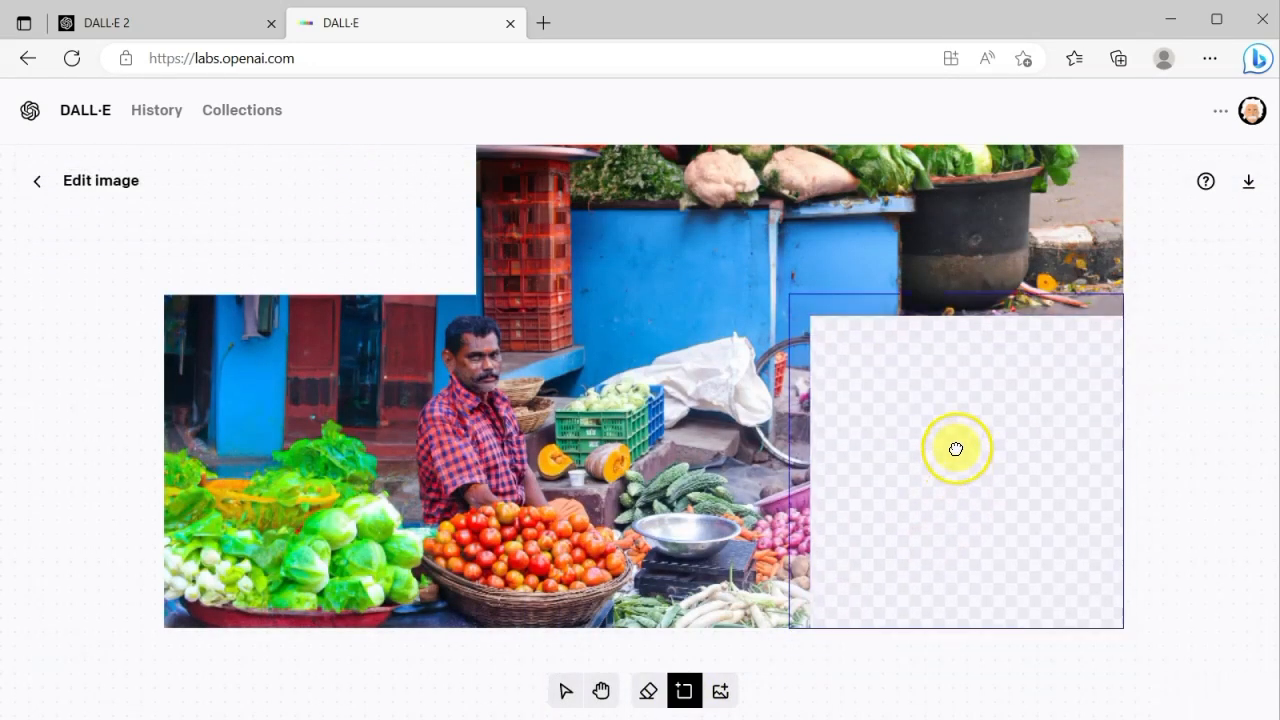
left_click(956, 450)
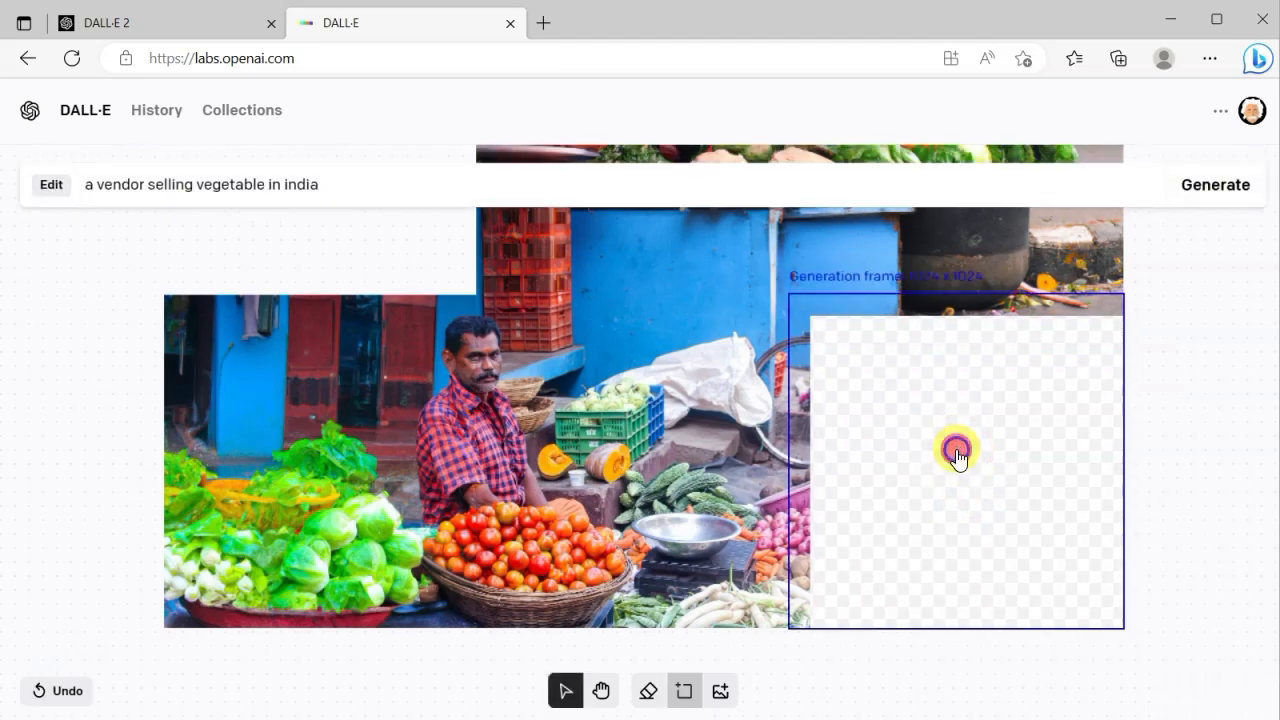
left_click(1212, 248)
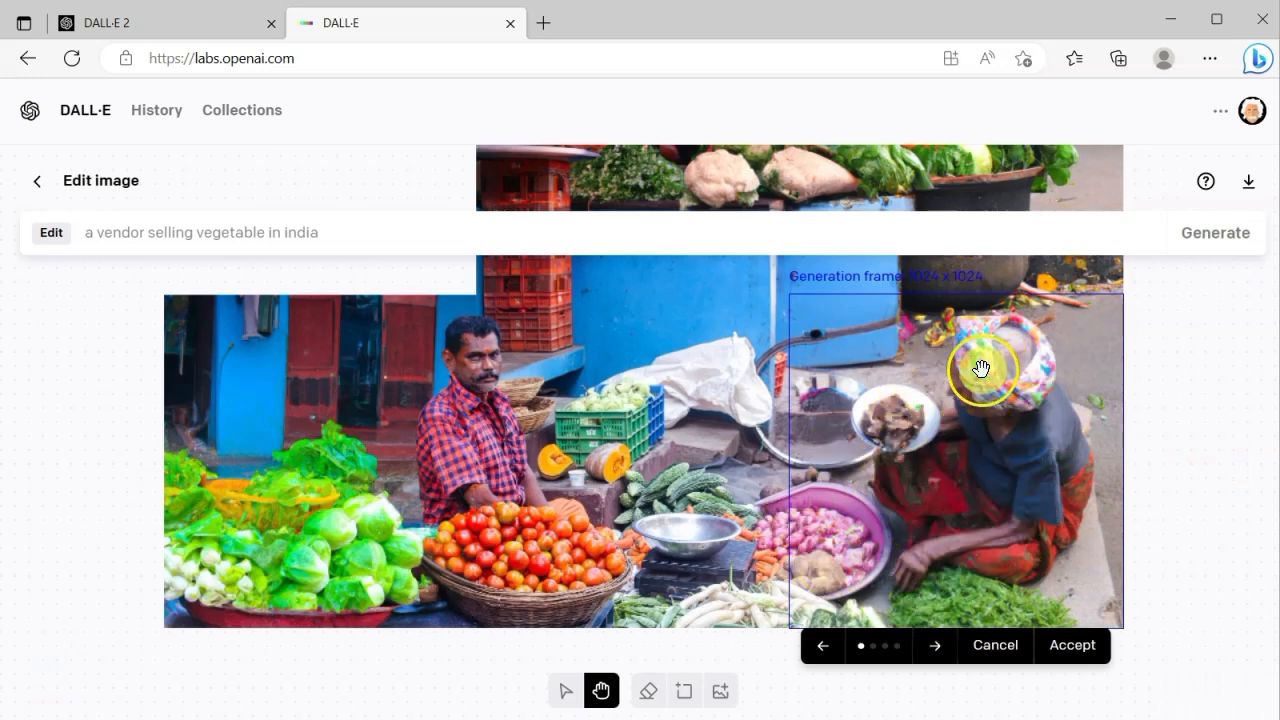
Compare the lower-right variations and accept the one with baskets of red peppers, yellow peppers and green beans
left_click(936, 648)
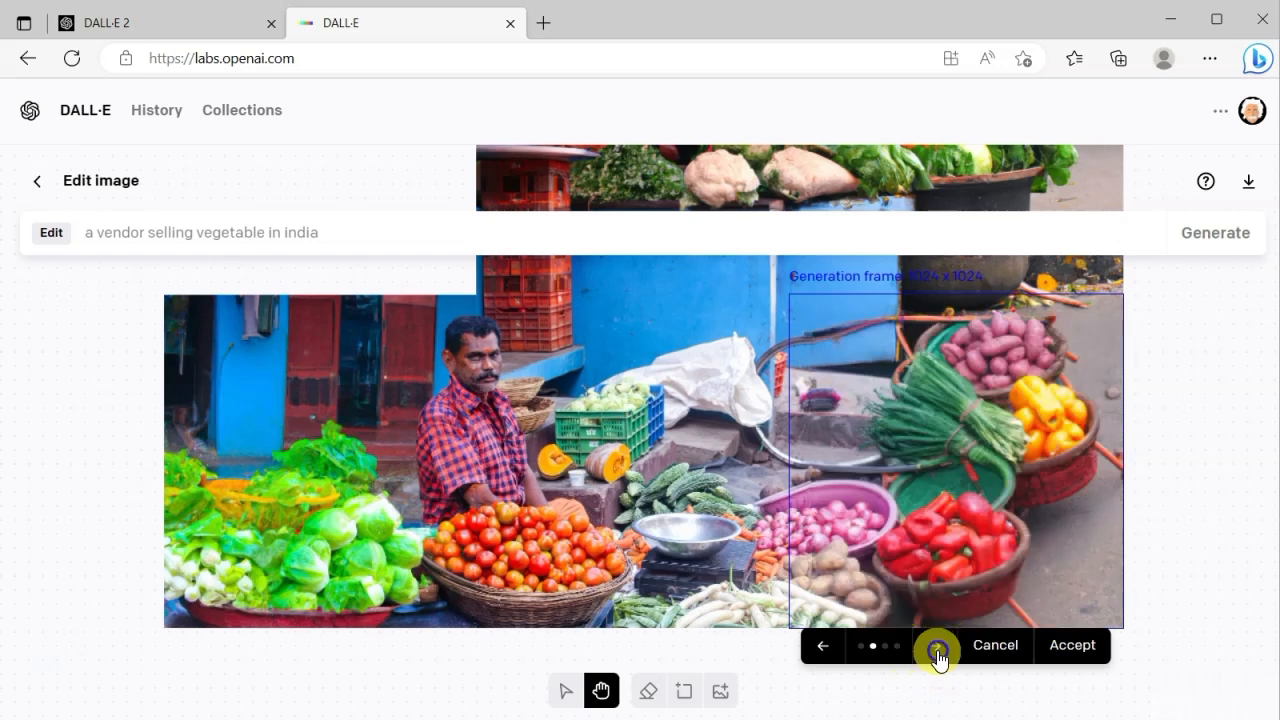
left_click(937, 650)
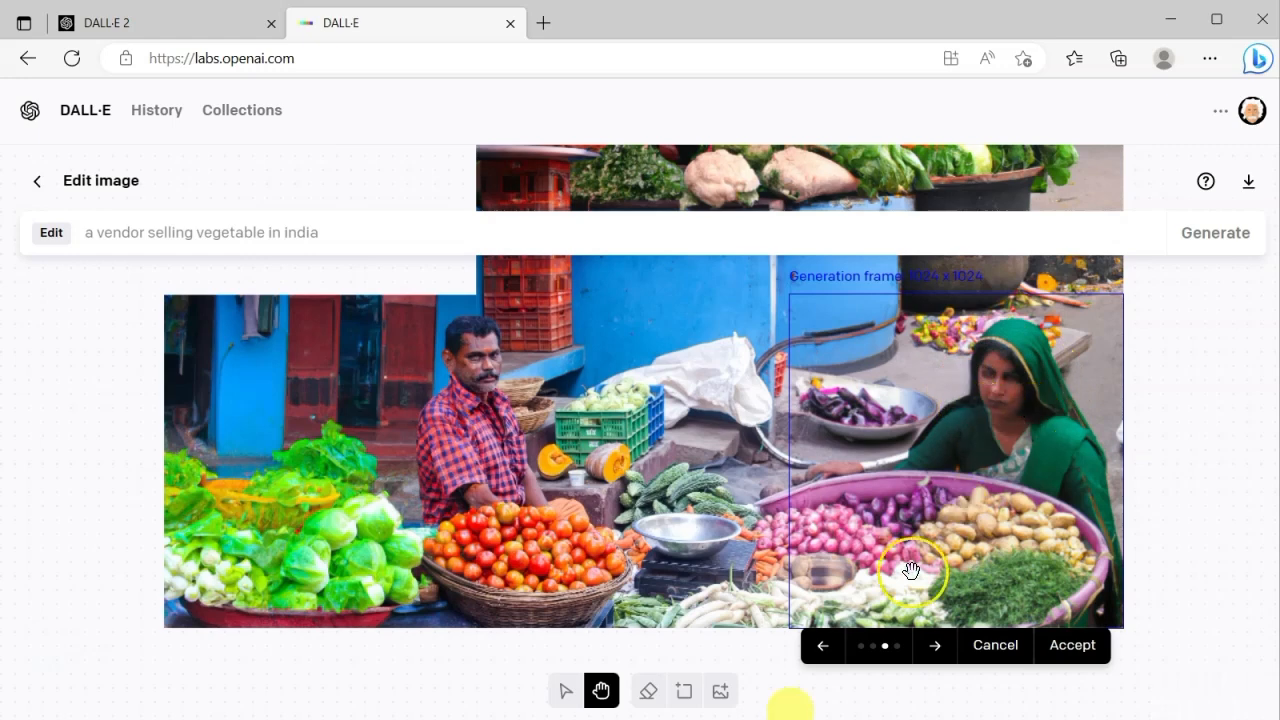
left_click(936, 648)
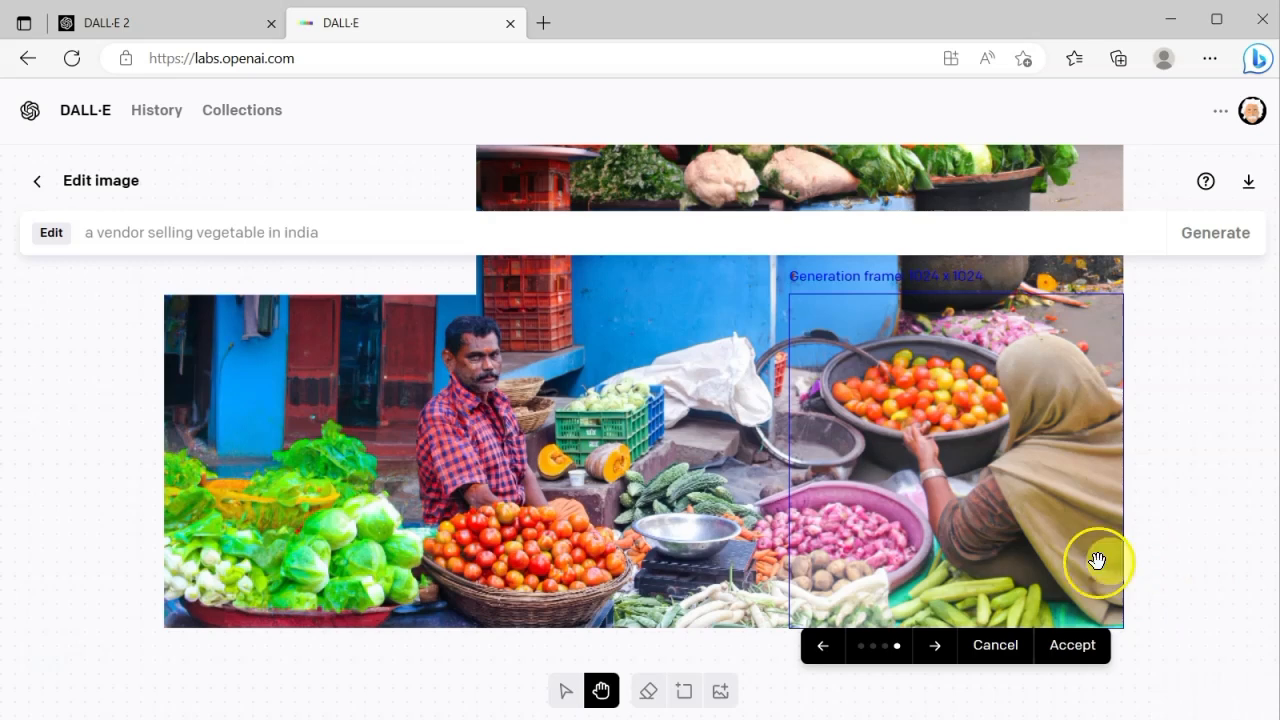
left_click(820, 645)
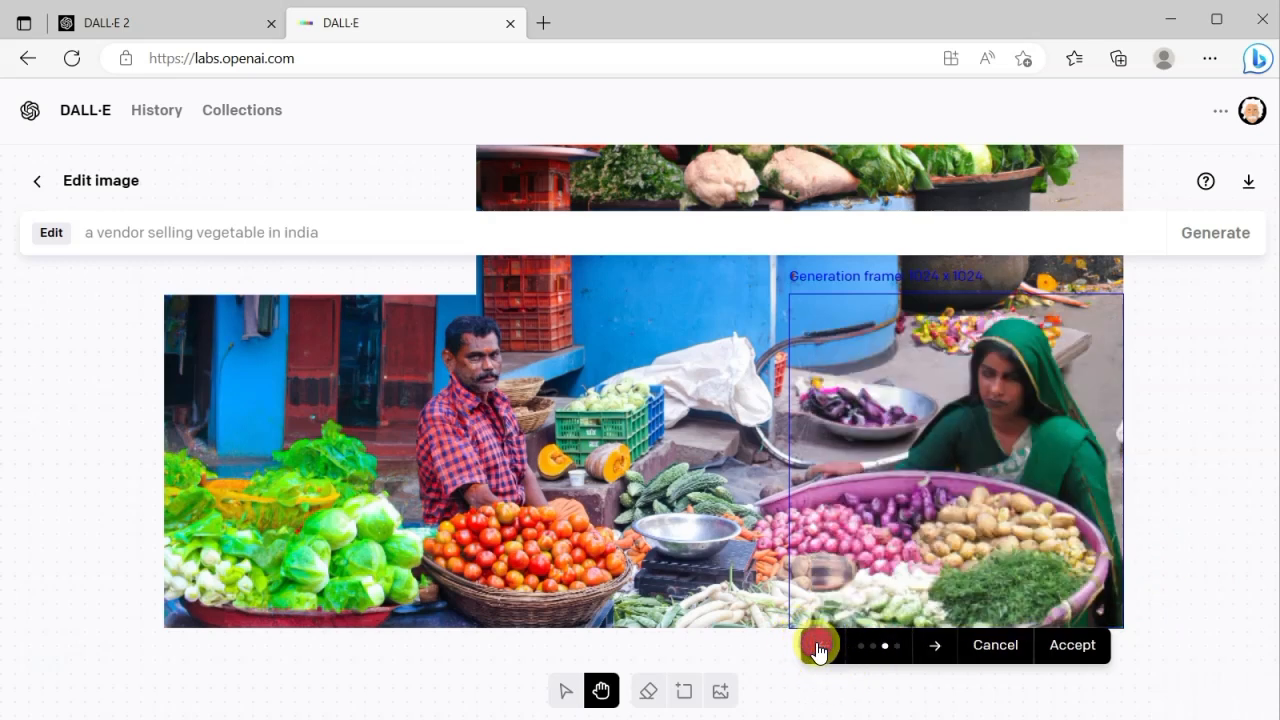
left_click(818, 645)
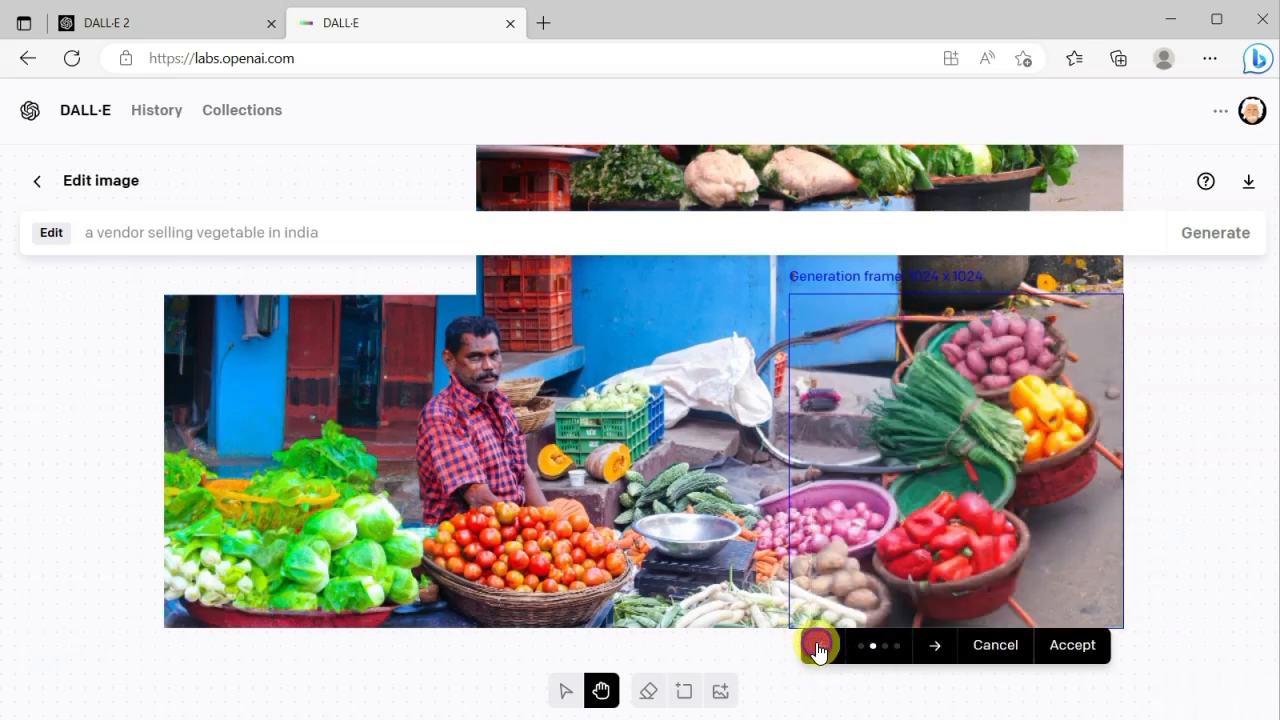
left_click(1086, 647)
scroll(545, 522, "up", 4)
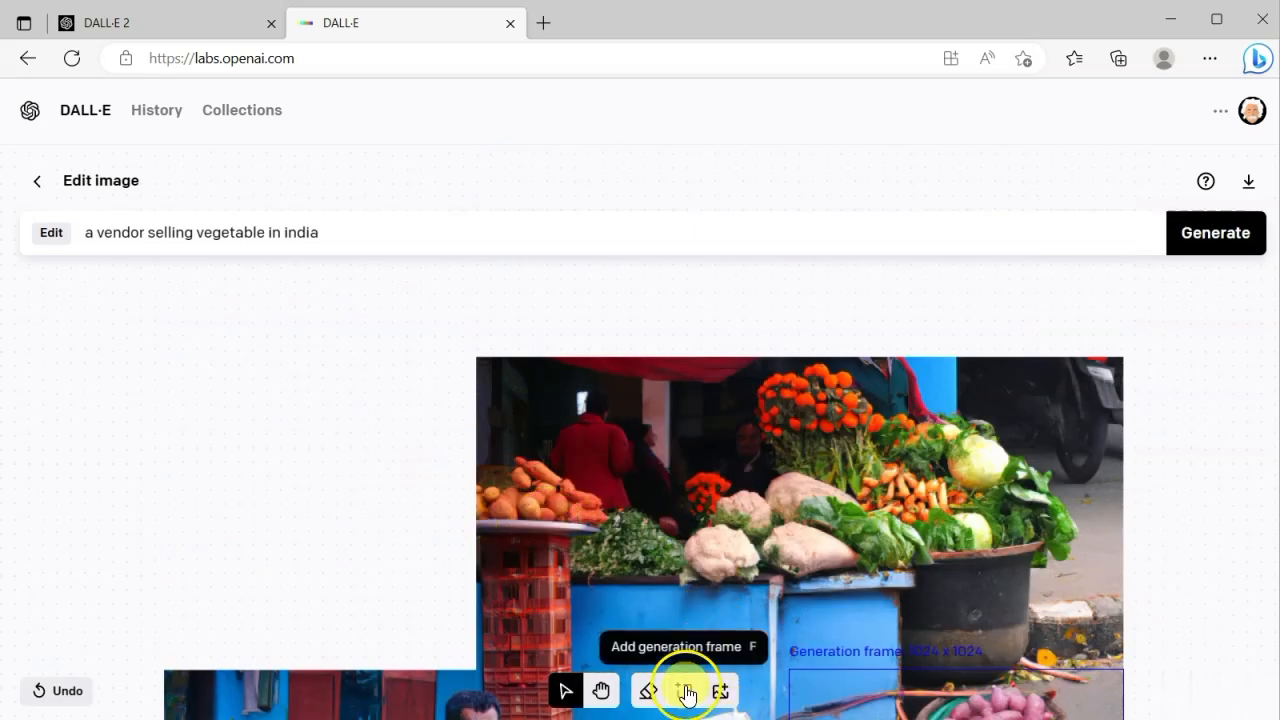
scroll(702, 578, "down", 4)
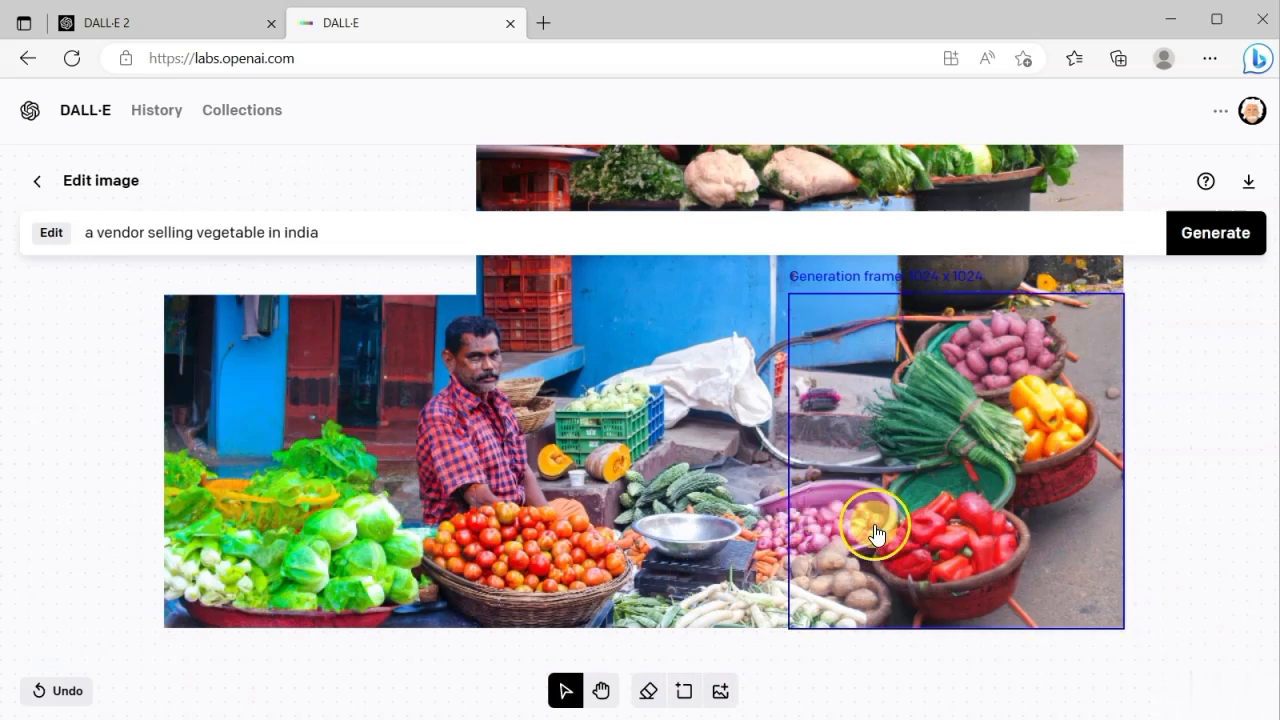
scroll(930, 515, "down", 1)
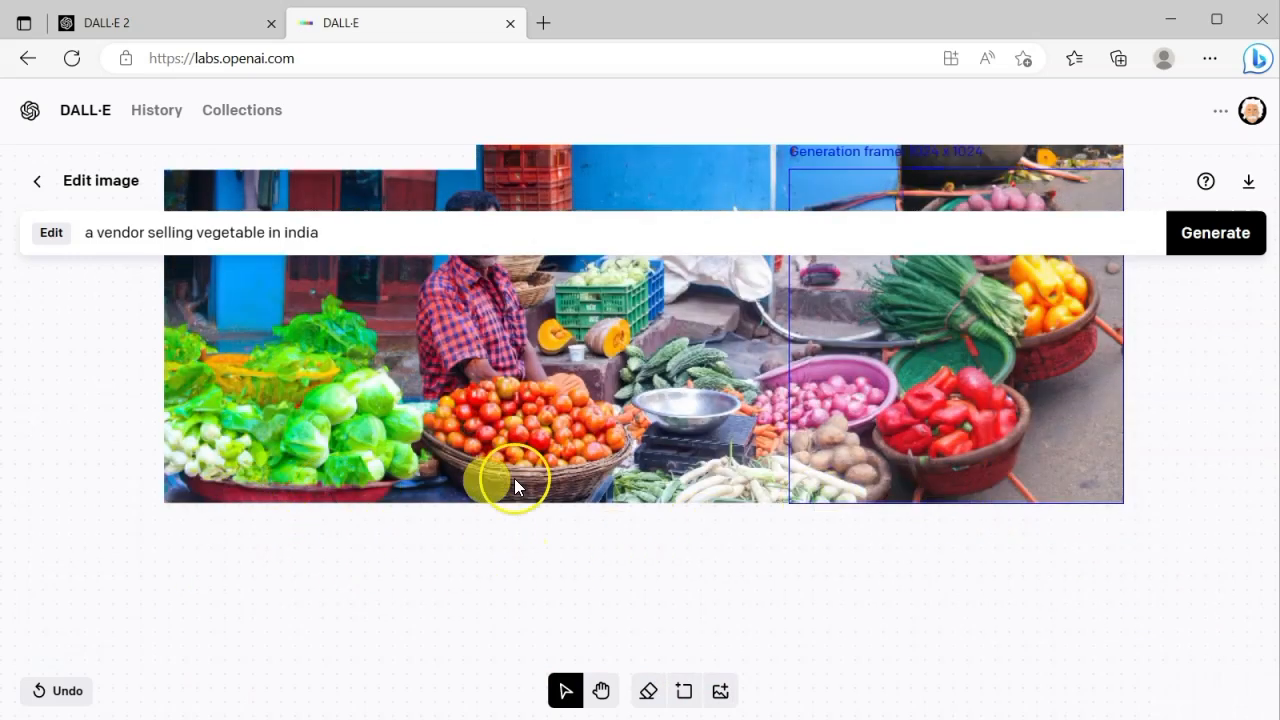
scroll(936, 618, "up", 2)
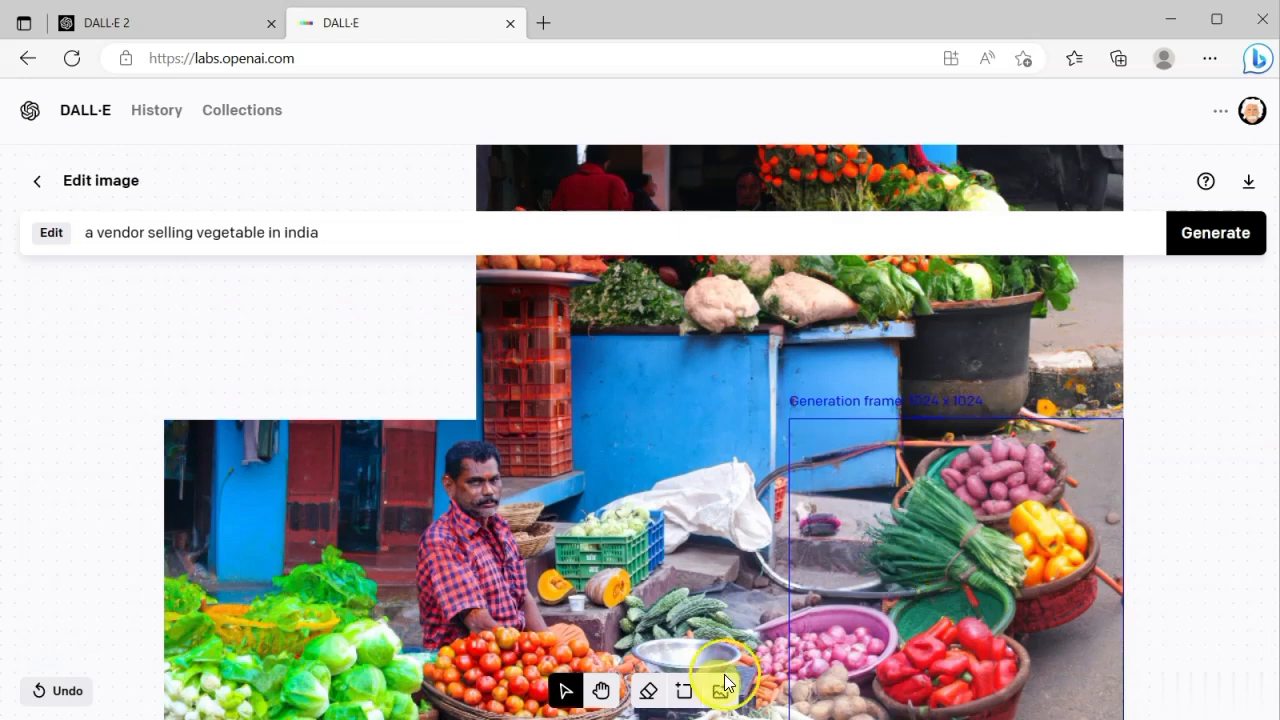
Place a generation frame in the empty area above the vendor, slightly overlapping the photo and stall, and generate it with the same prompt
scroll(651, 586, "up", 1)
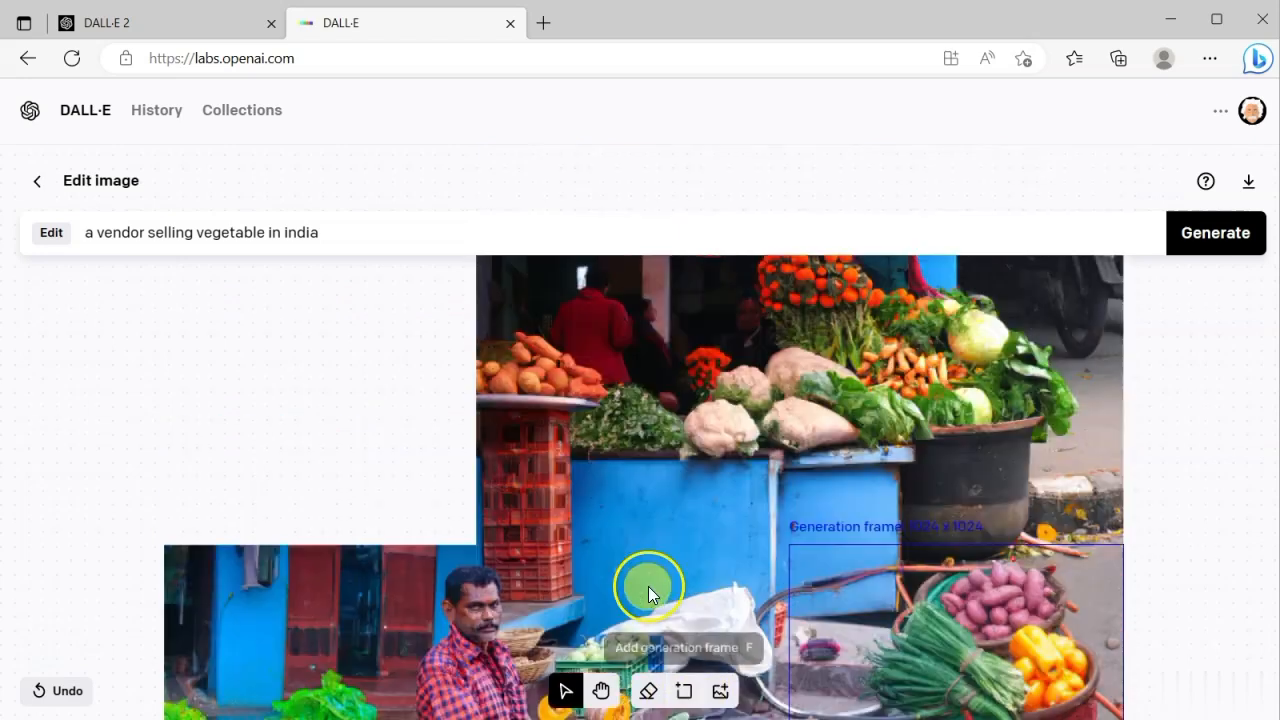
left_click(685, 692)
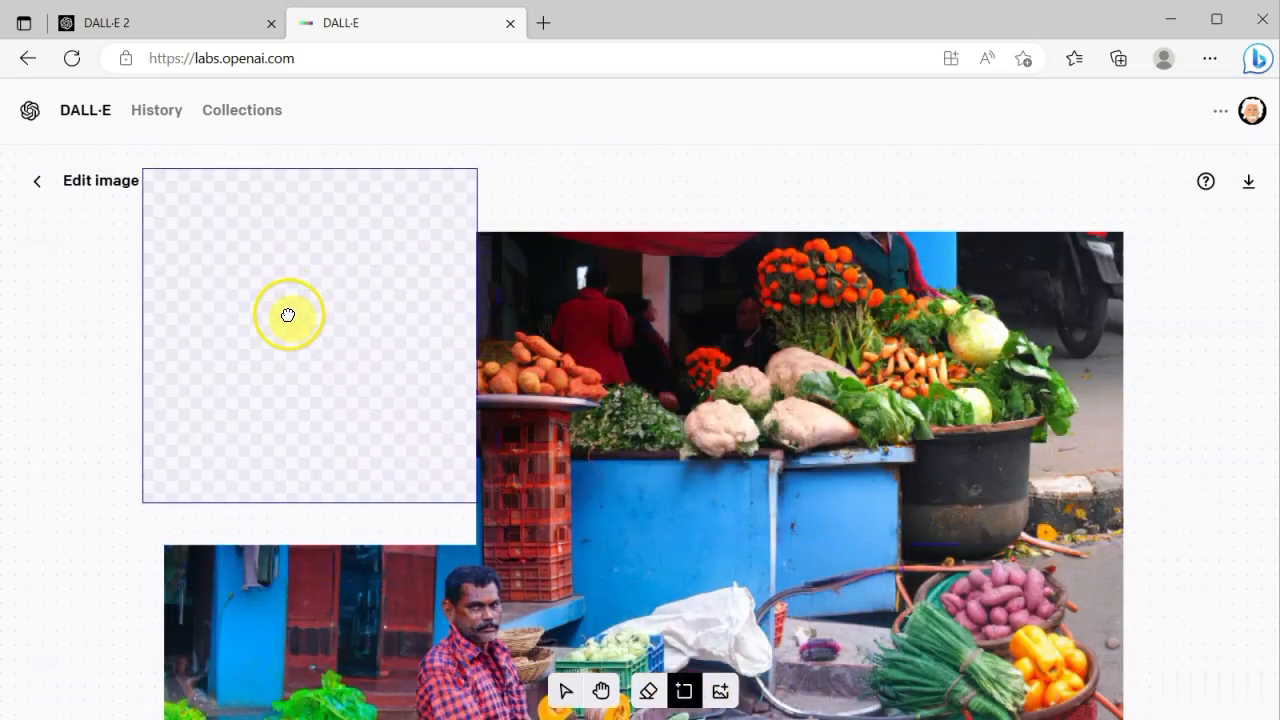
left_click(306, 371)
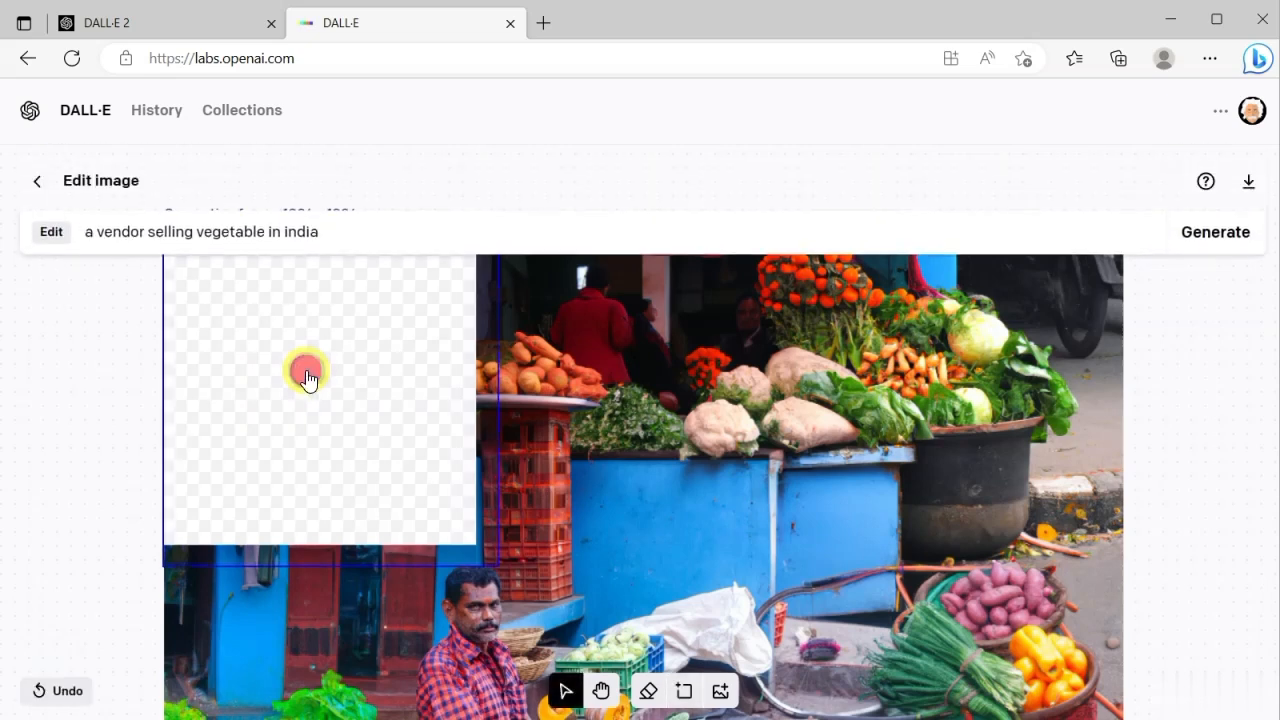
left_click(1220, 233)
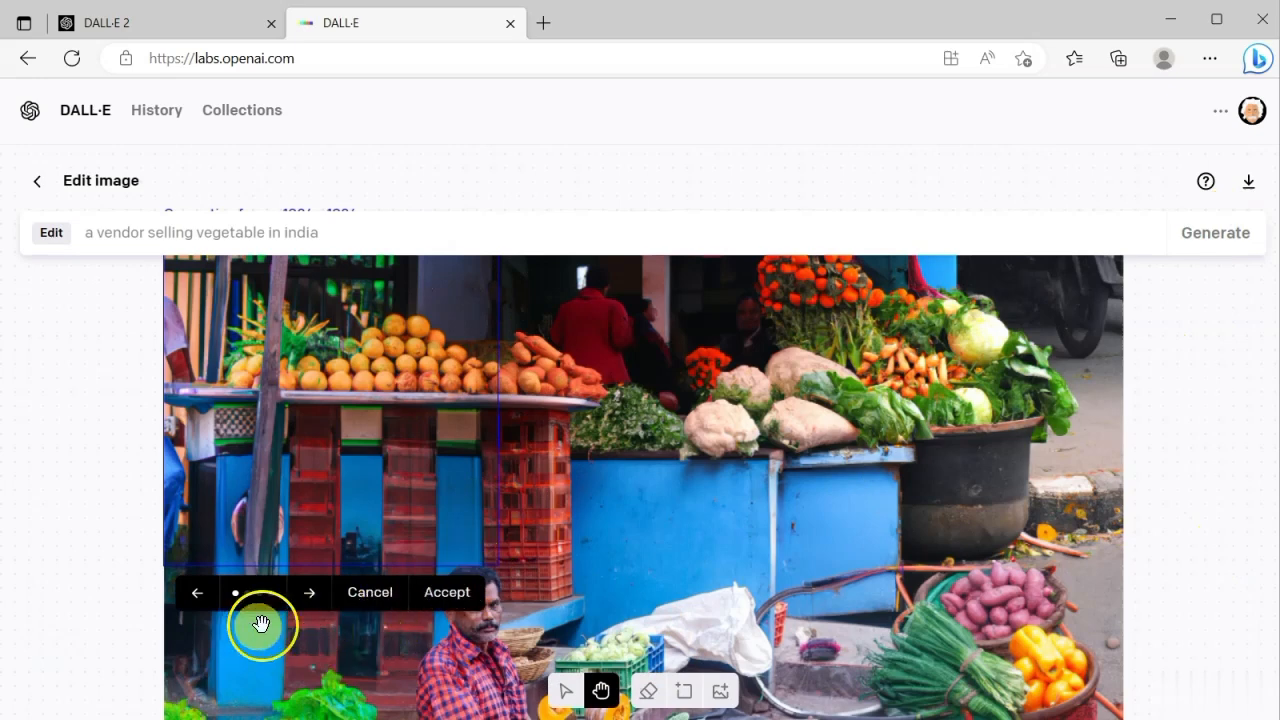
Cycle through the upper-left variations and accept the one with a seated woman in a red headscarf beside the stall table
left_click(313, 597)
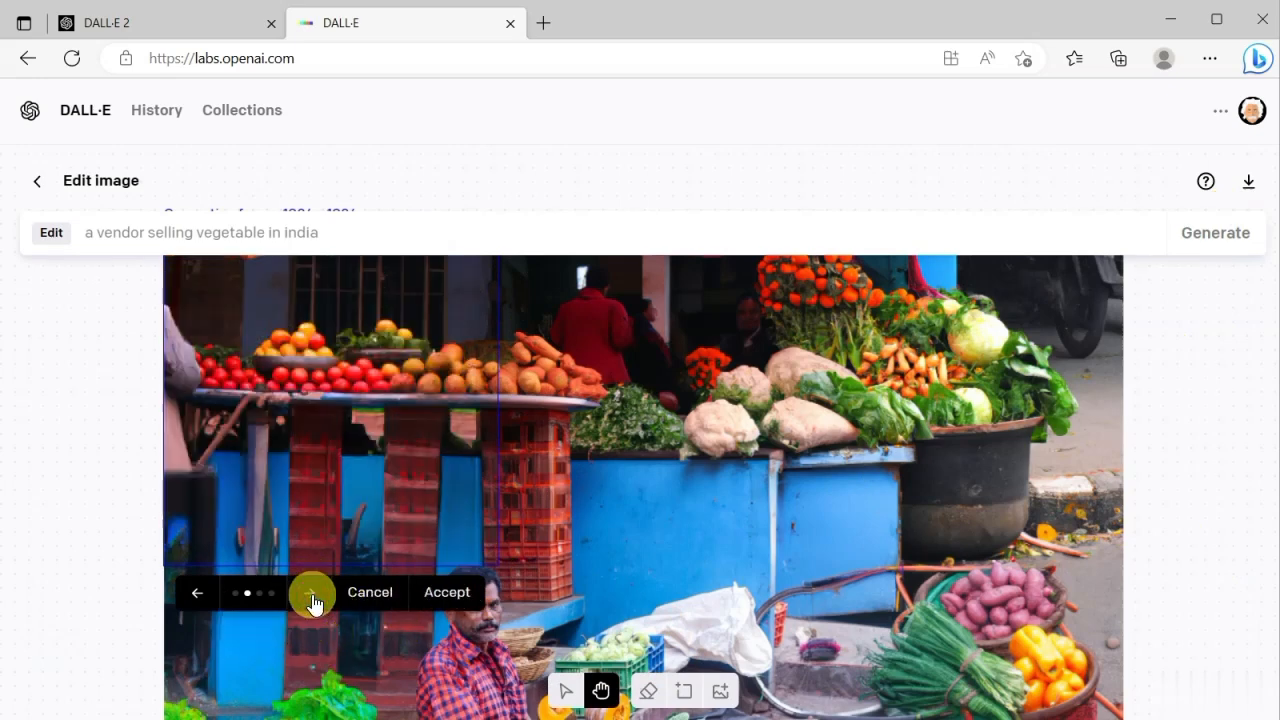
left_click(313, 597)
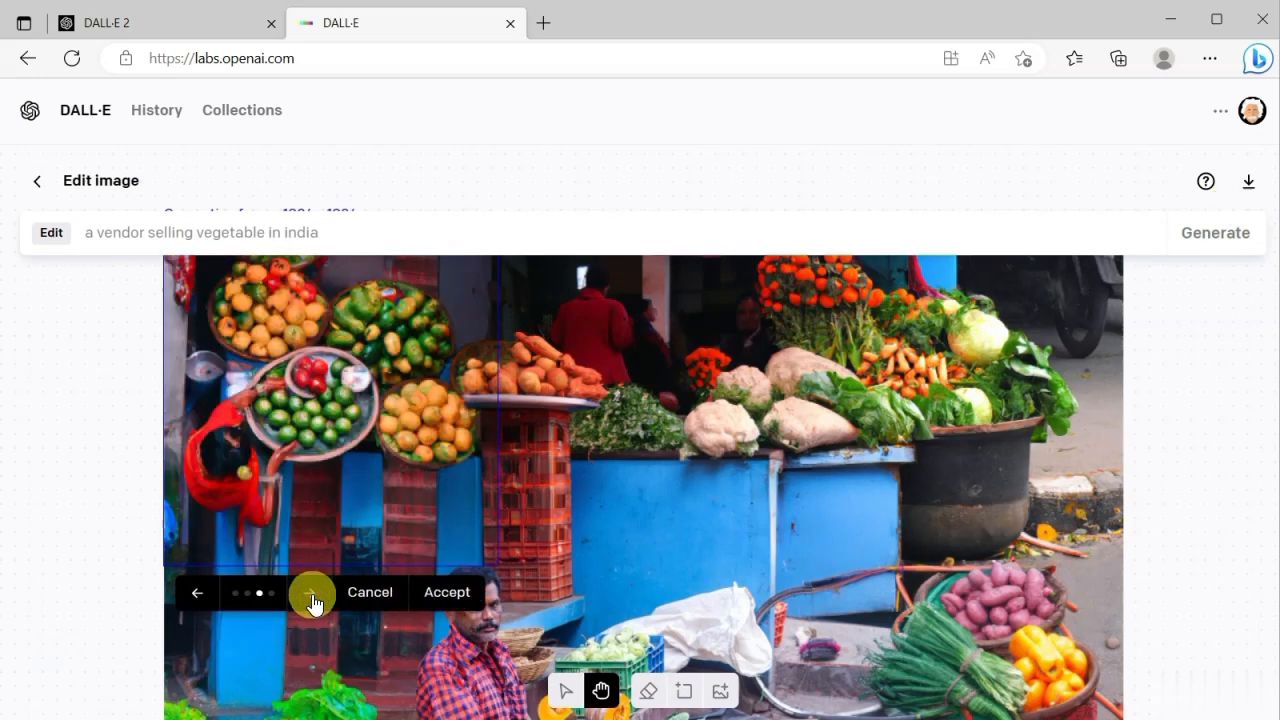
left_click(313, 597)
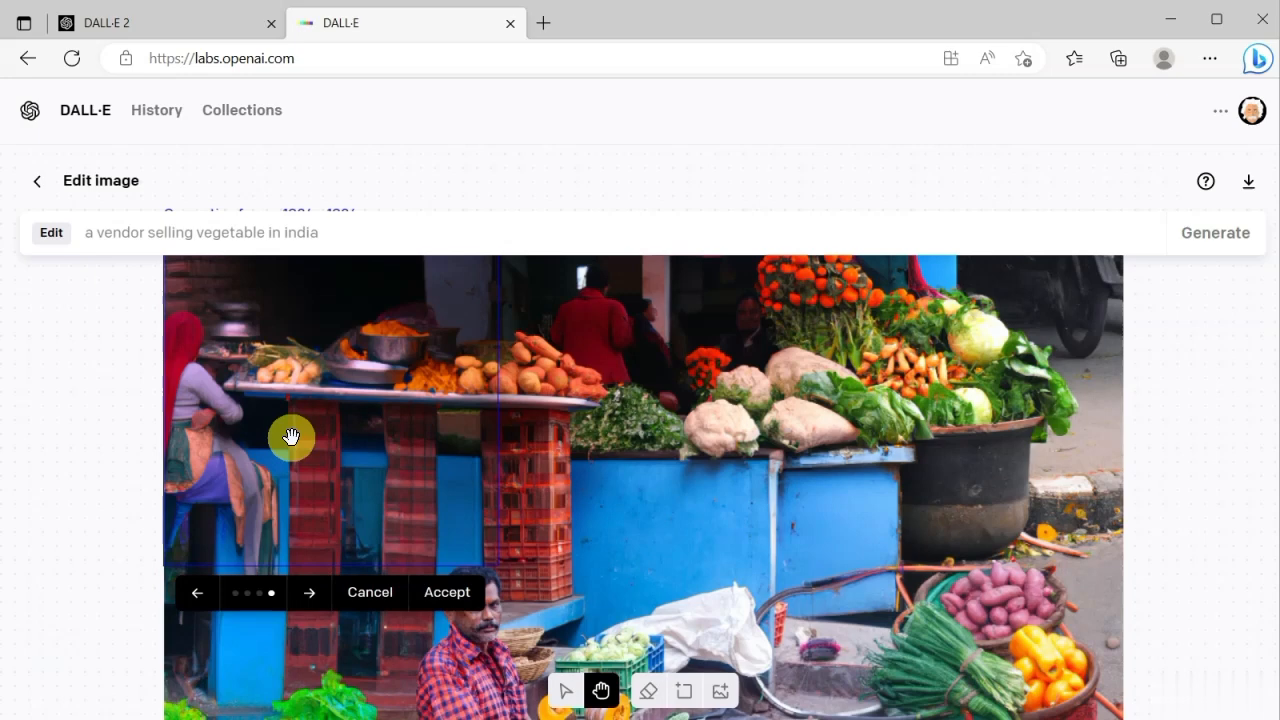
left_click(445, 592)
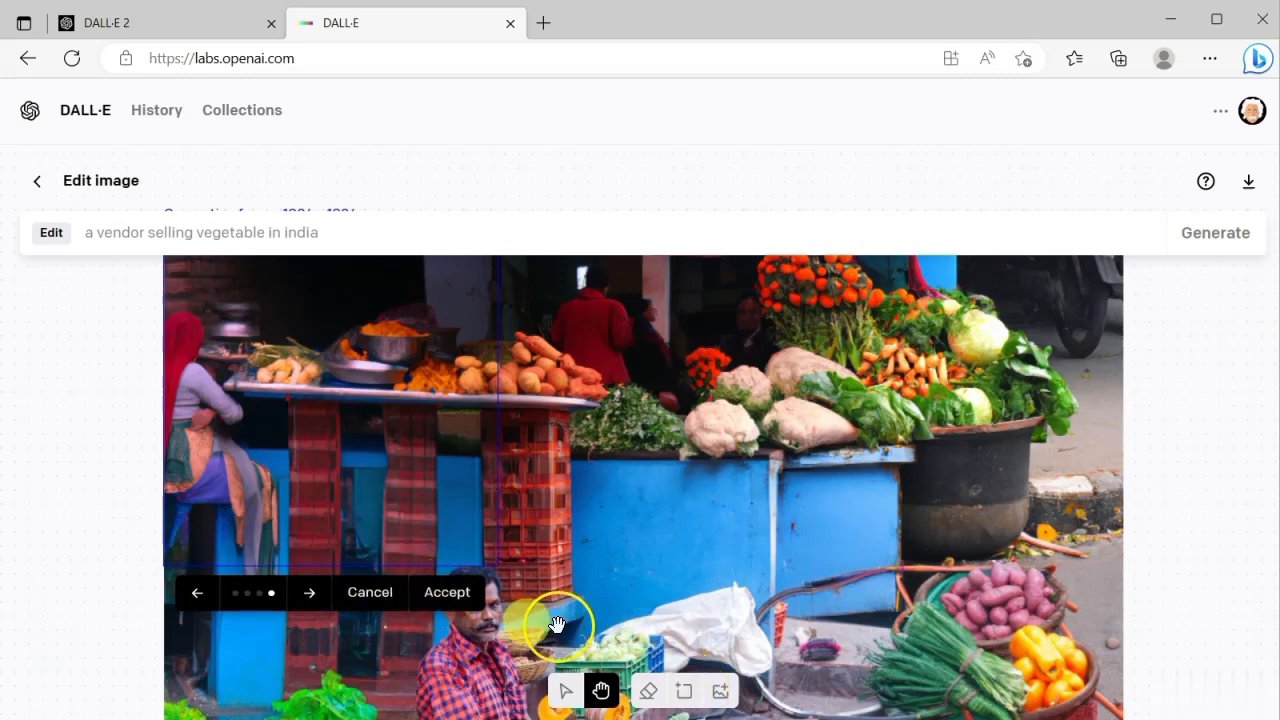
Review the whole expanded vendor picture and compare it with the original photo pexels-varan-nm-6476384.jpg
scroll(1168, 463, "up", 5)
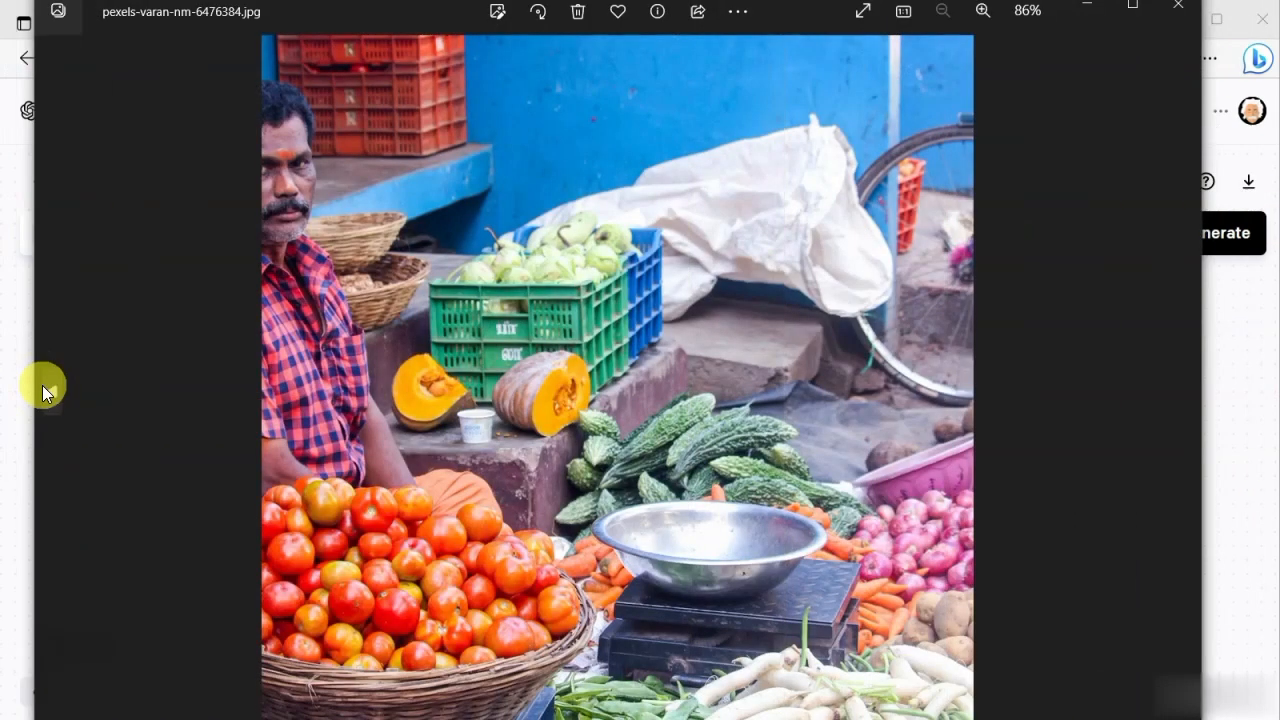
left_click(42, 385)
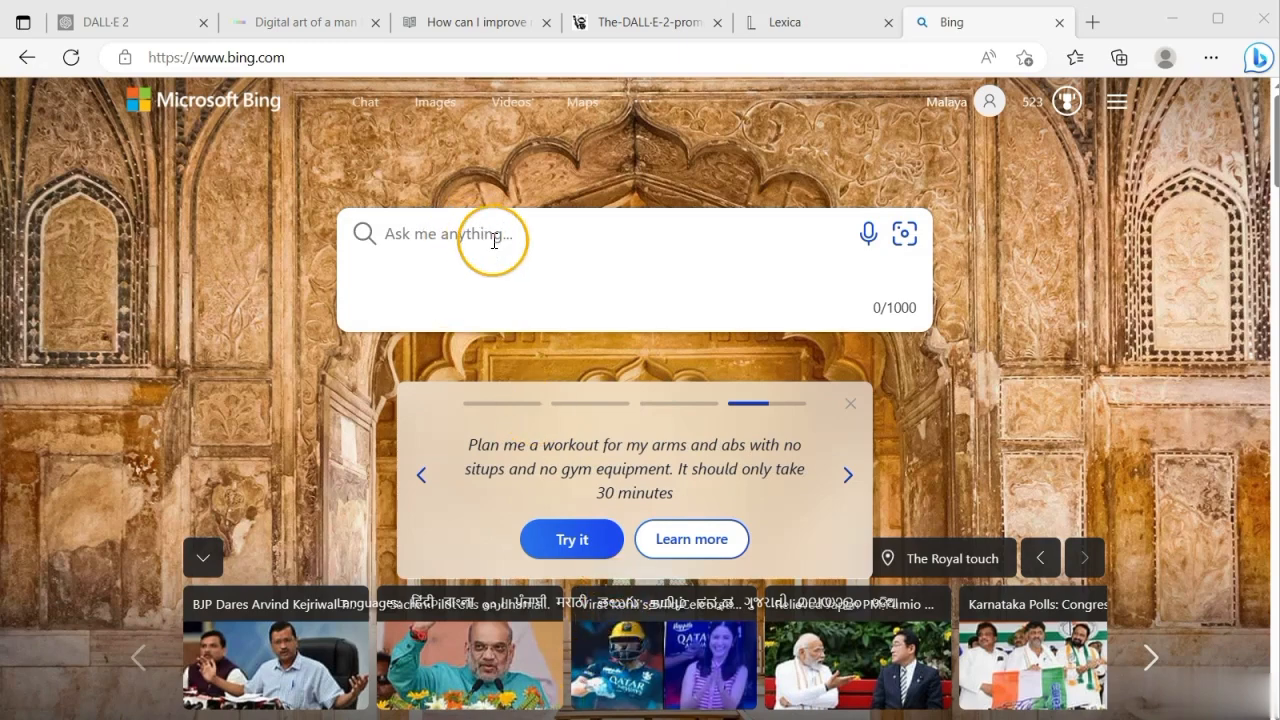
Search Bing for "image creator" using the suggested query
left_click(488, 236)
type("image")
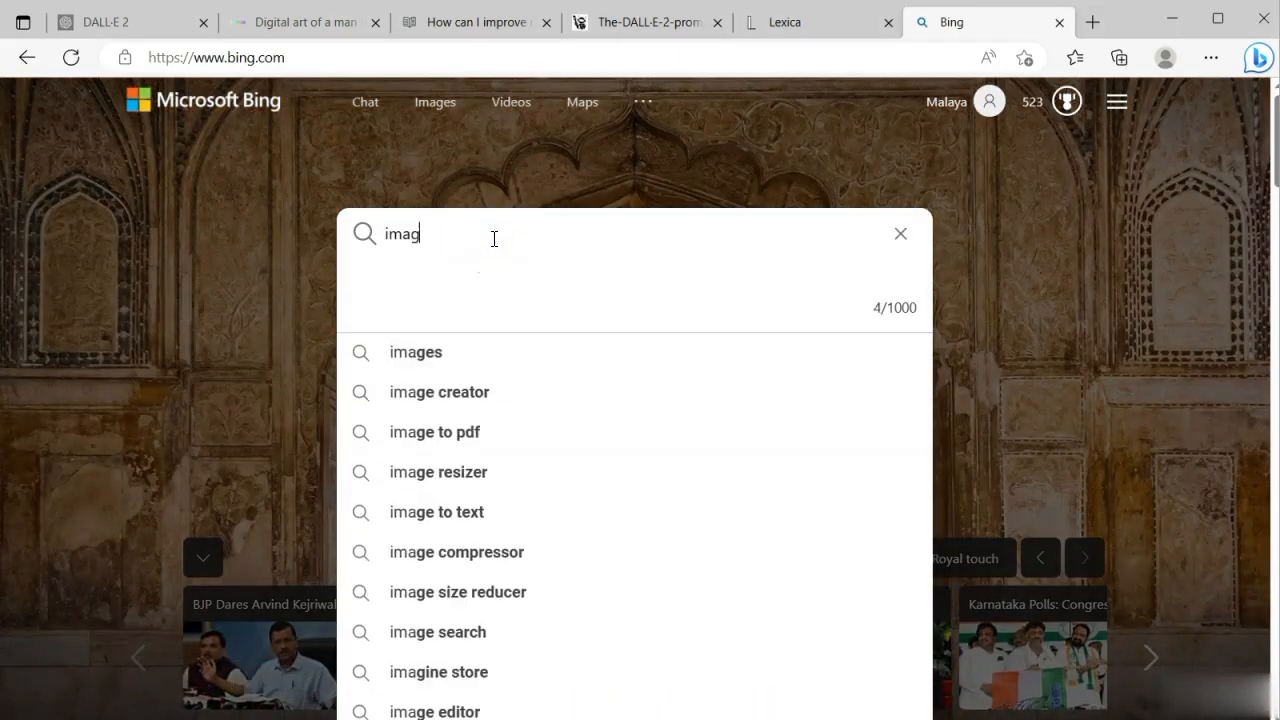
left_click(450, 390)
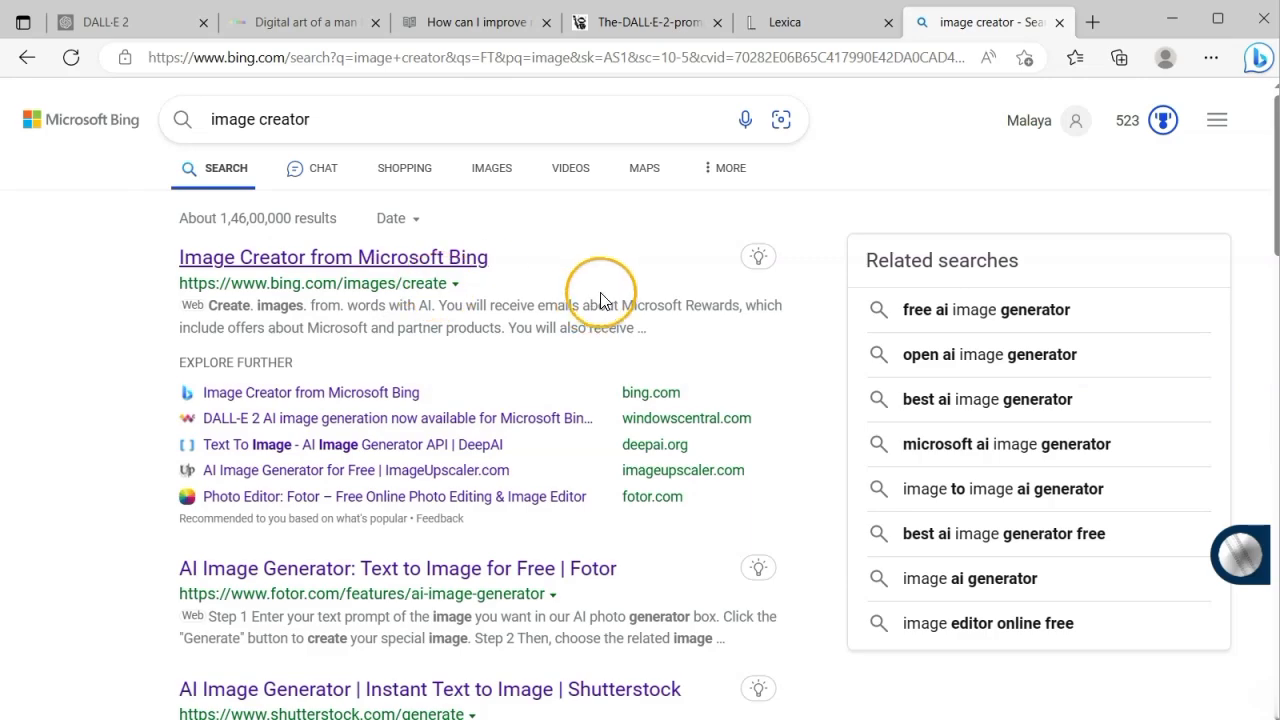
Go to a fresh Bing home page and open Image Creator from its image feed
left_click(93, 140)
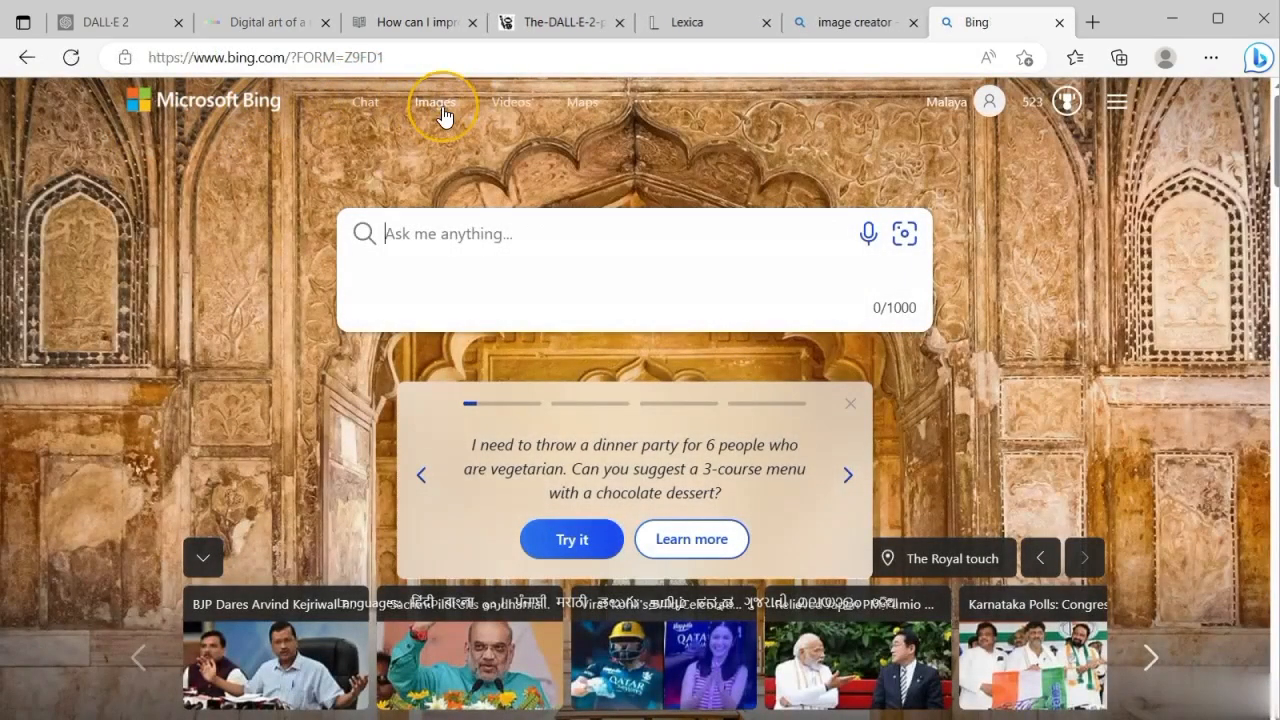
left_click(435, 103)
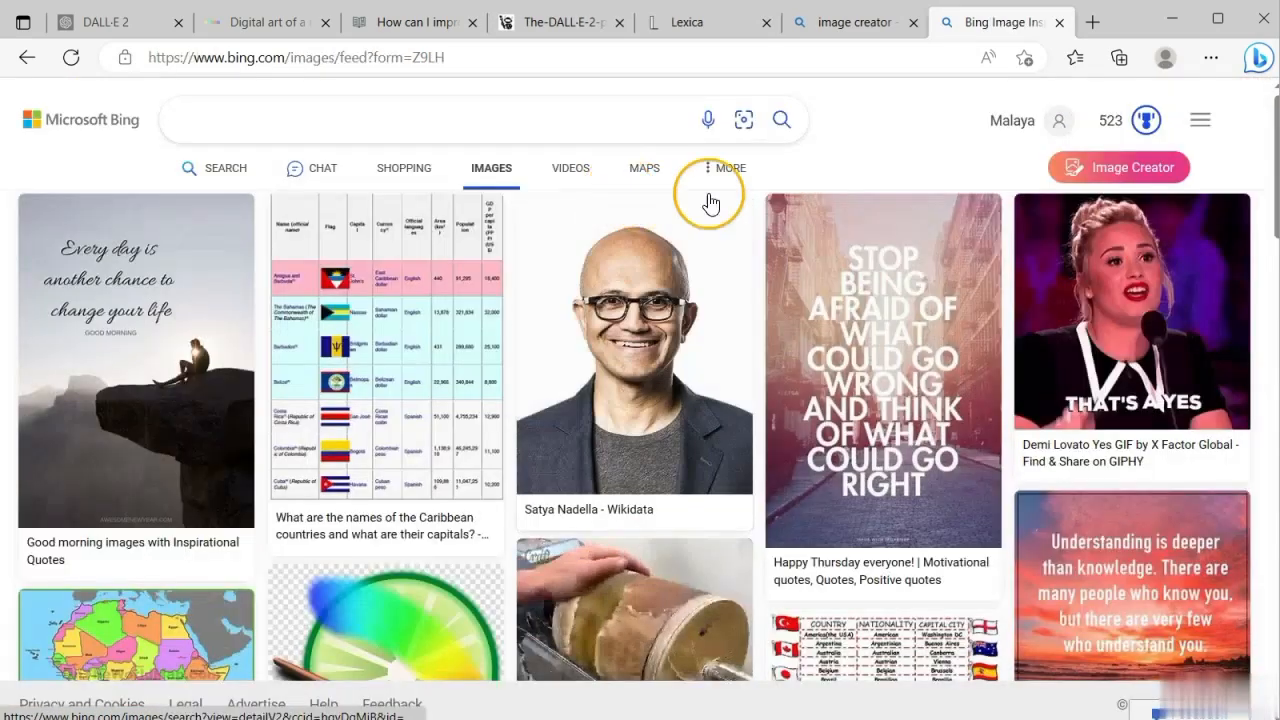
left_click(1145, 178)
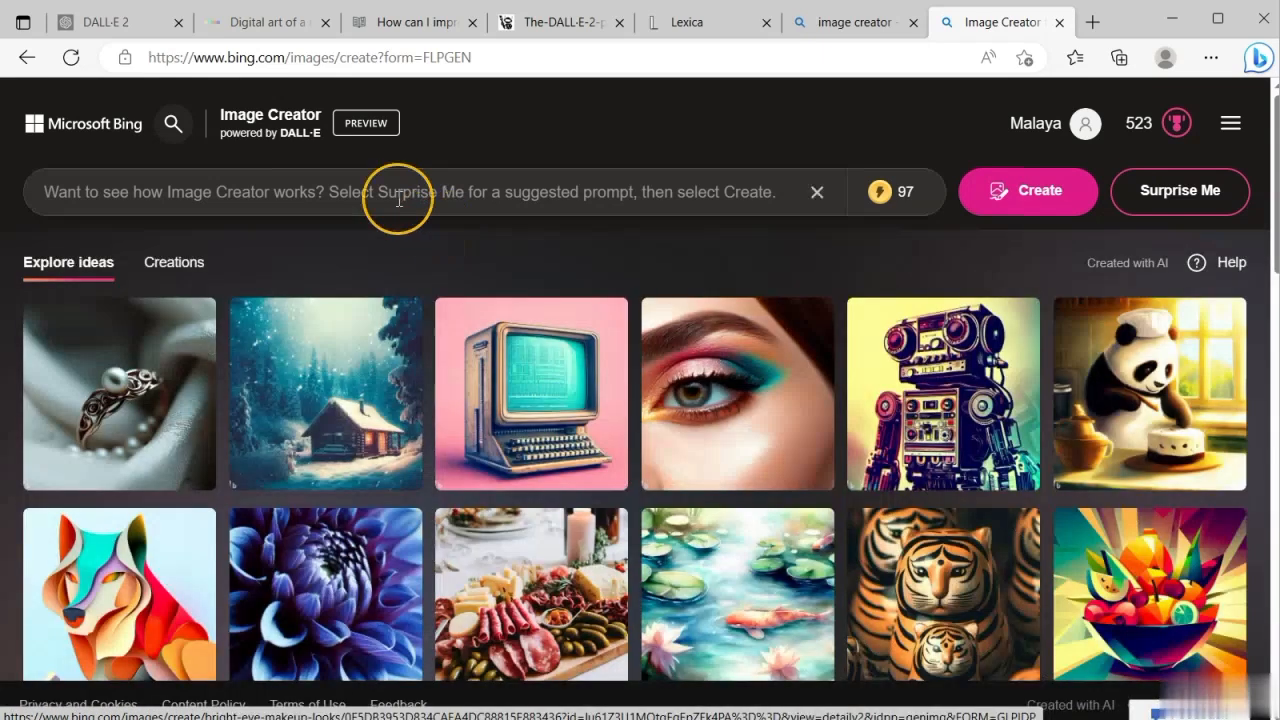
Examine the Image Creator page: the DALL·E credit line, the sample images with their prompts, the prompt box and the boost credits
left_click_drag(232, 133, 306, 139)
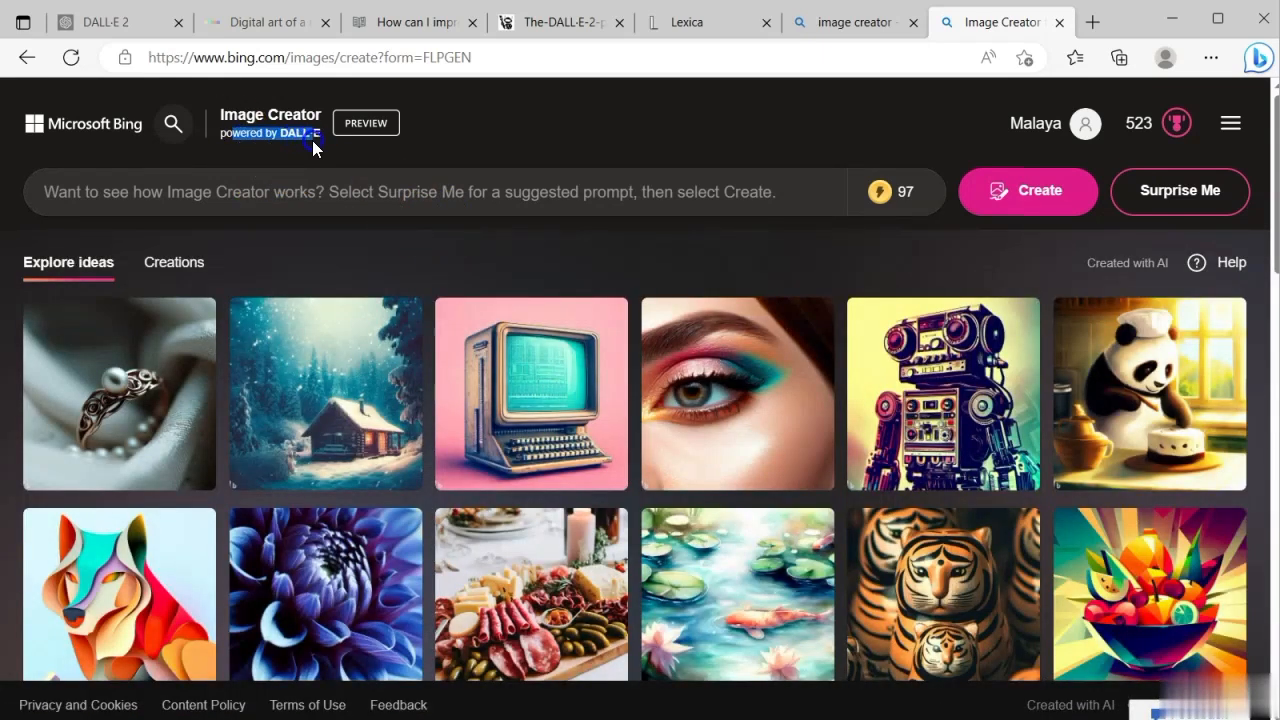
left_click(614, 114)
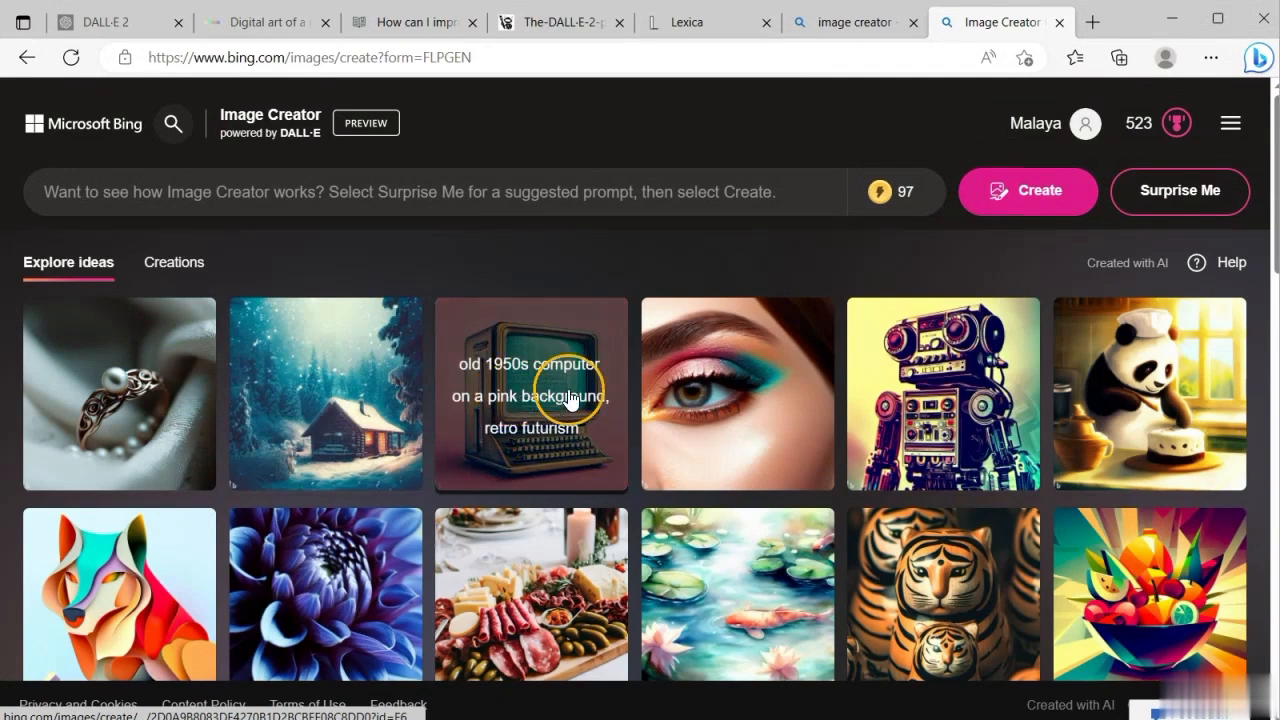
left_click(970, 417)
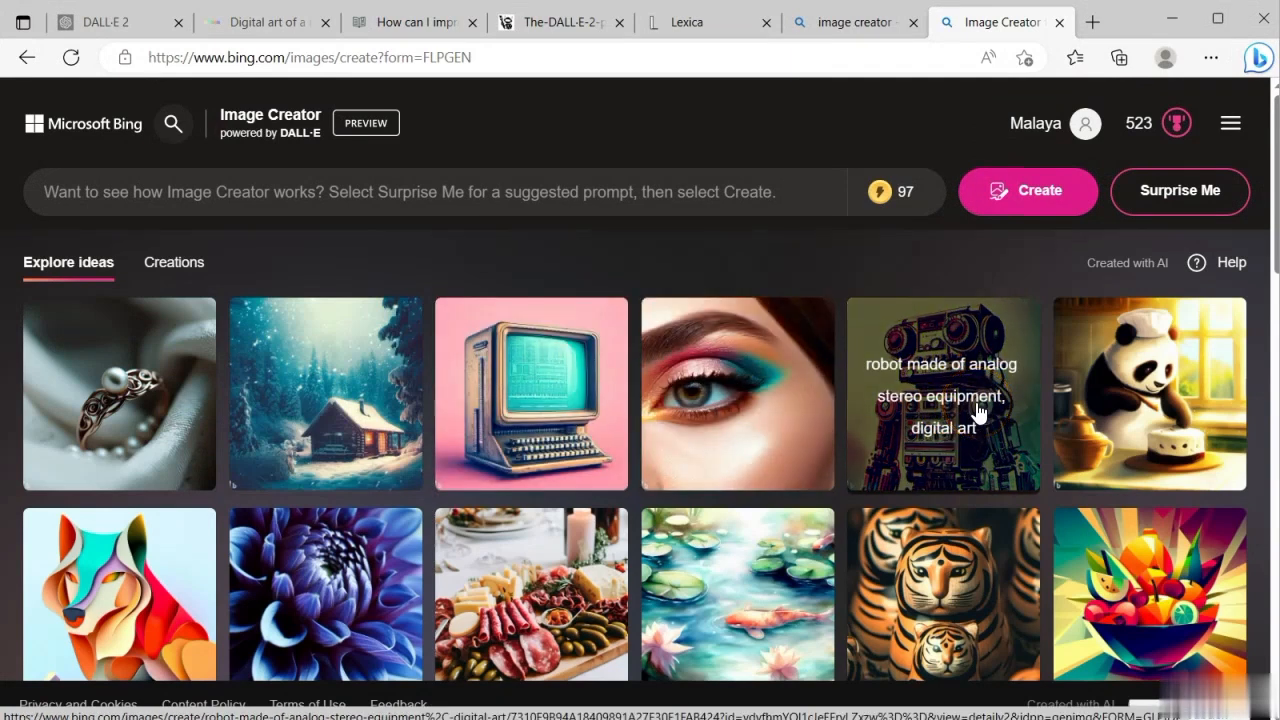
left_click(1010, 552)
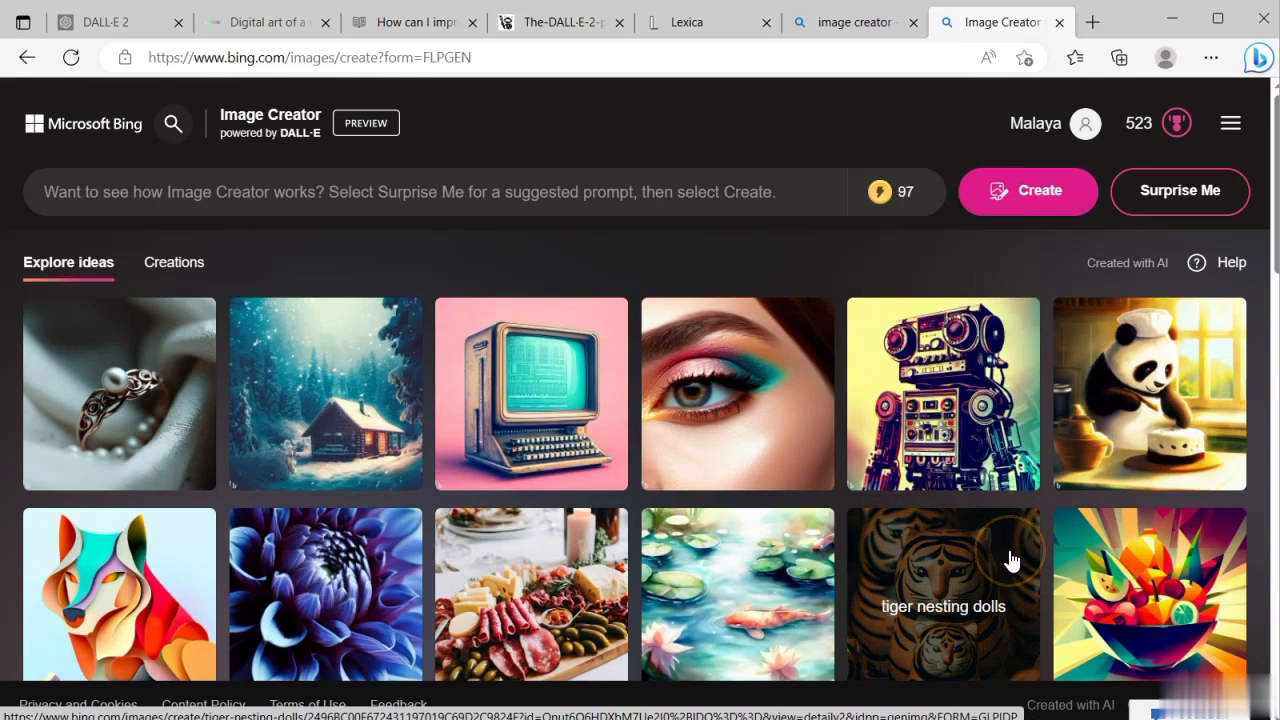
left_click(432, 200)
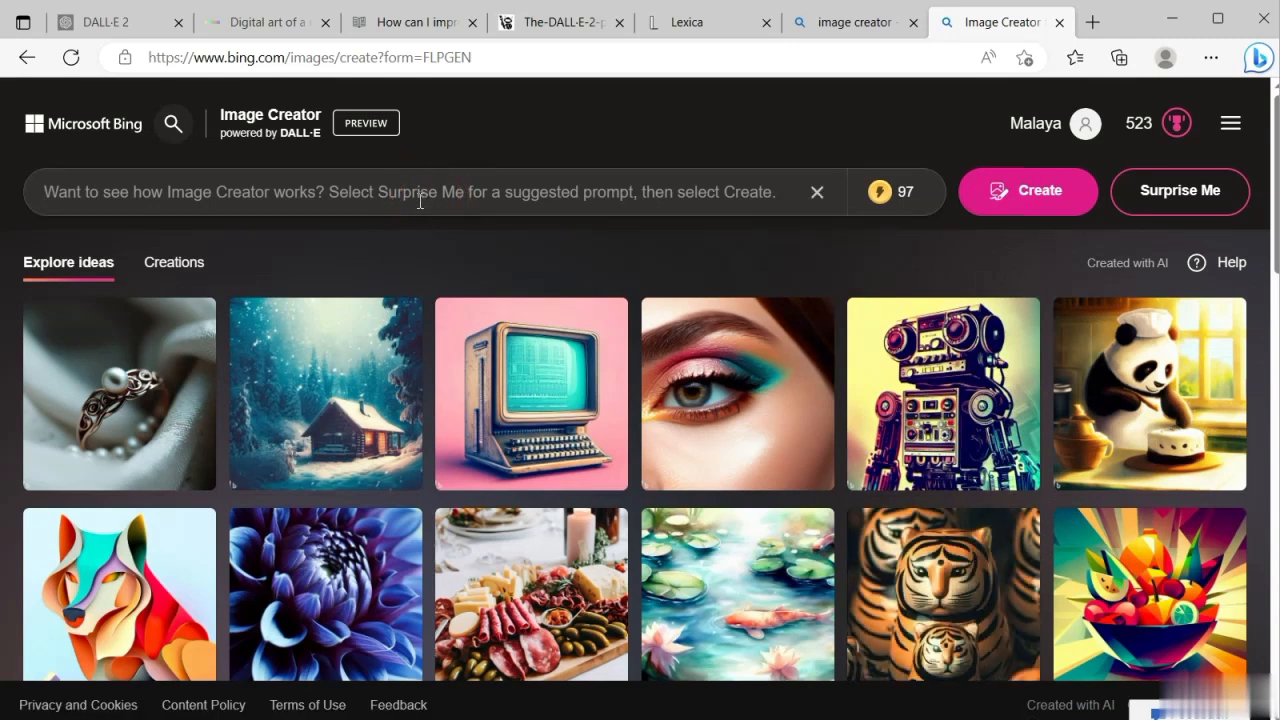
mouse_move(909, 198)
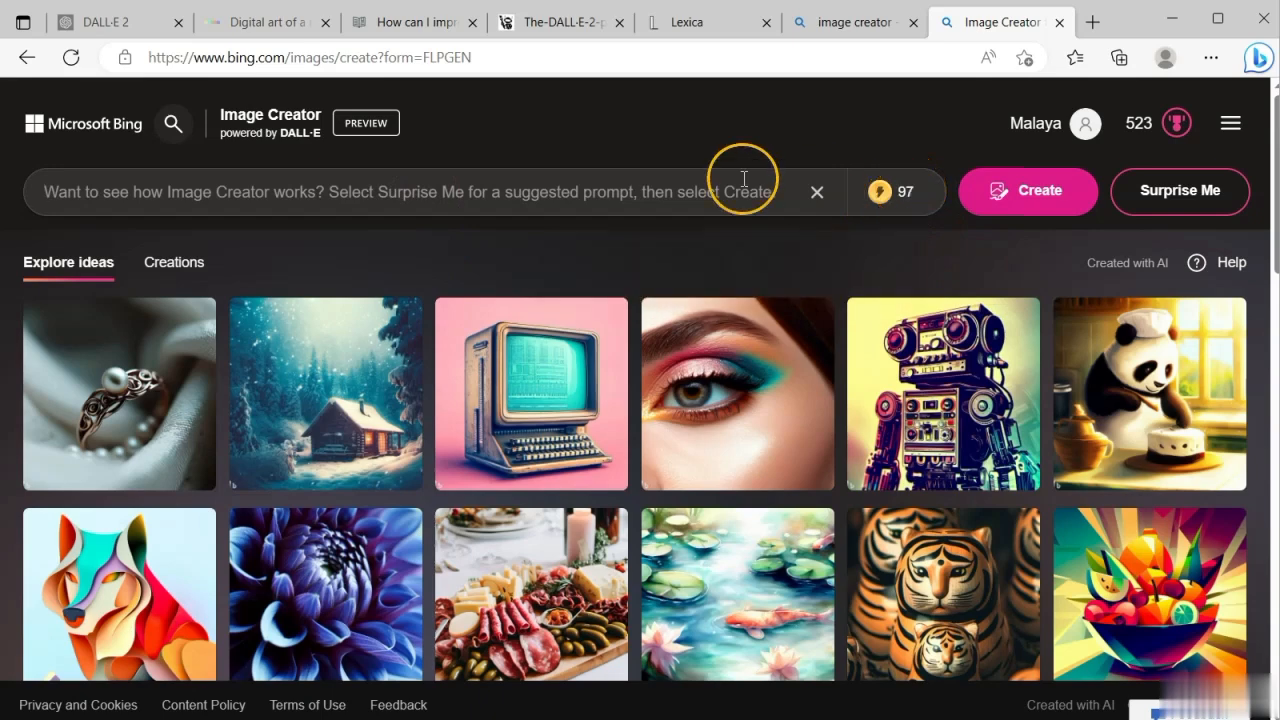
Generate images in Image Creator from the prompt "micky mouse as spider man"
left_click(320, 189)
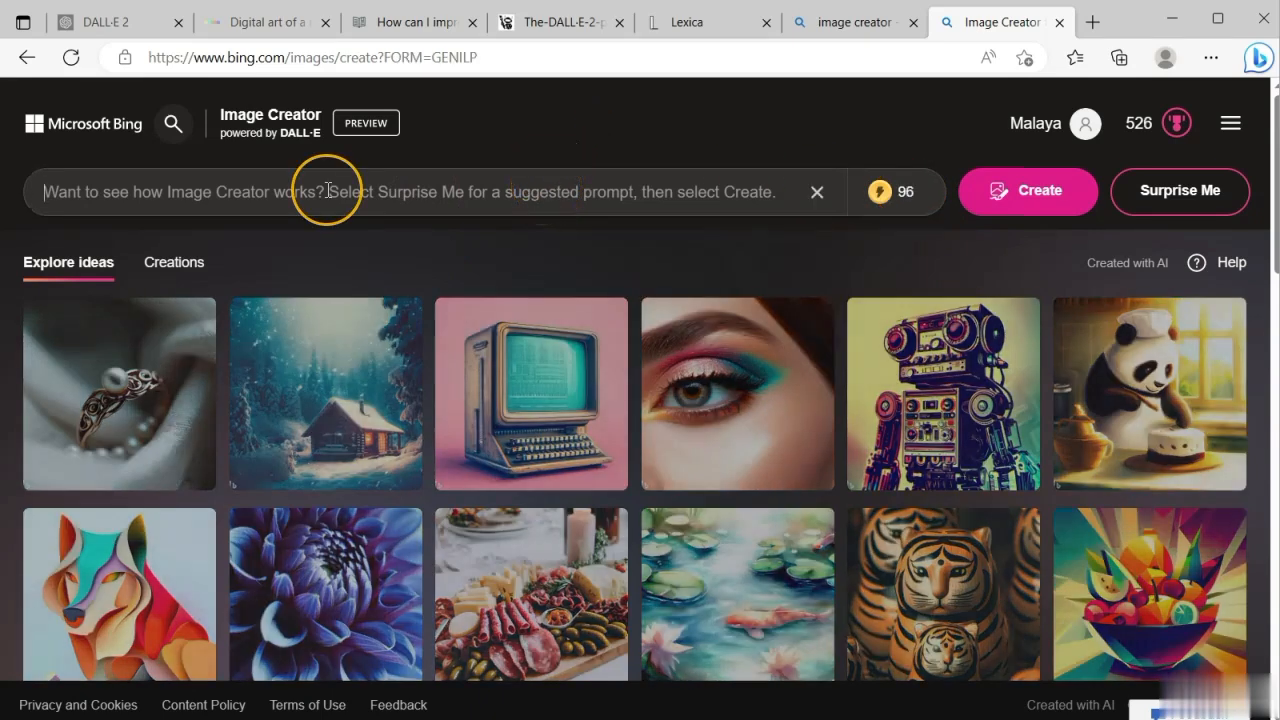
type("micky mouse as spider man")
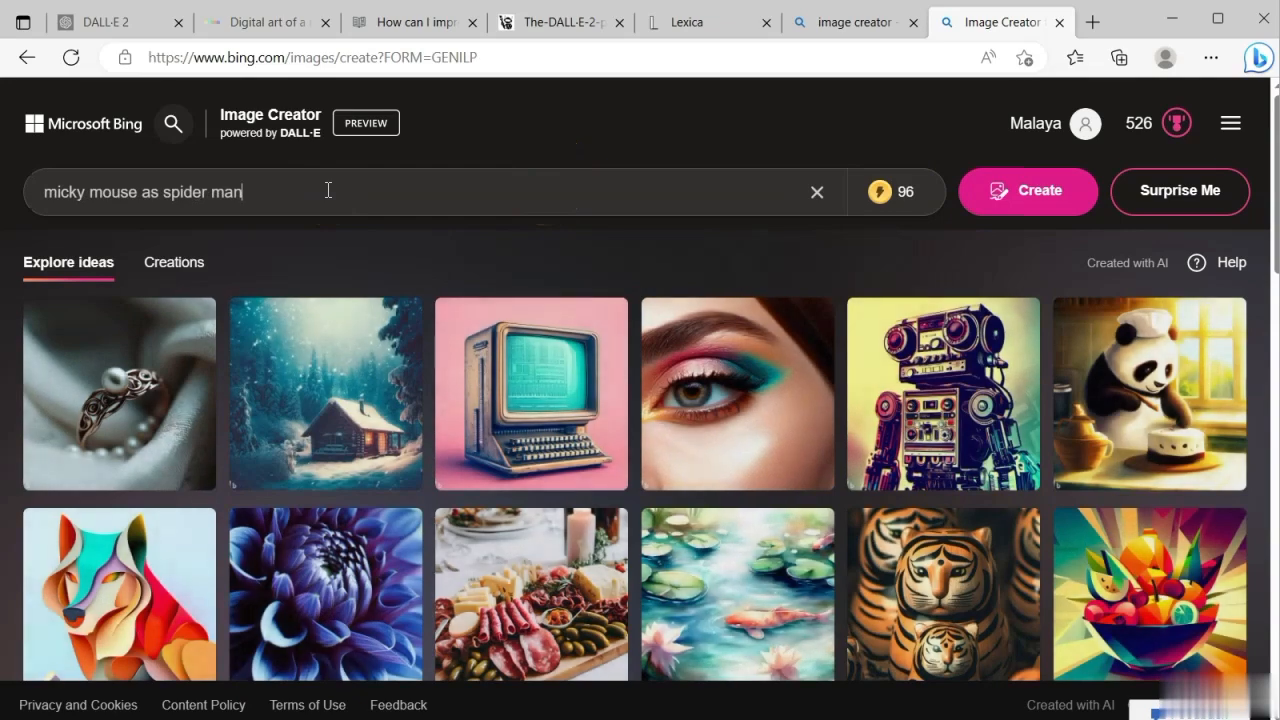
left_click(1076, 205)
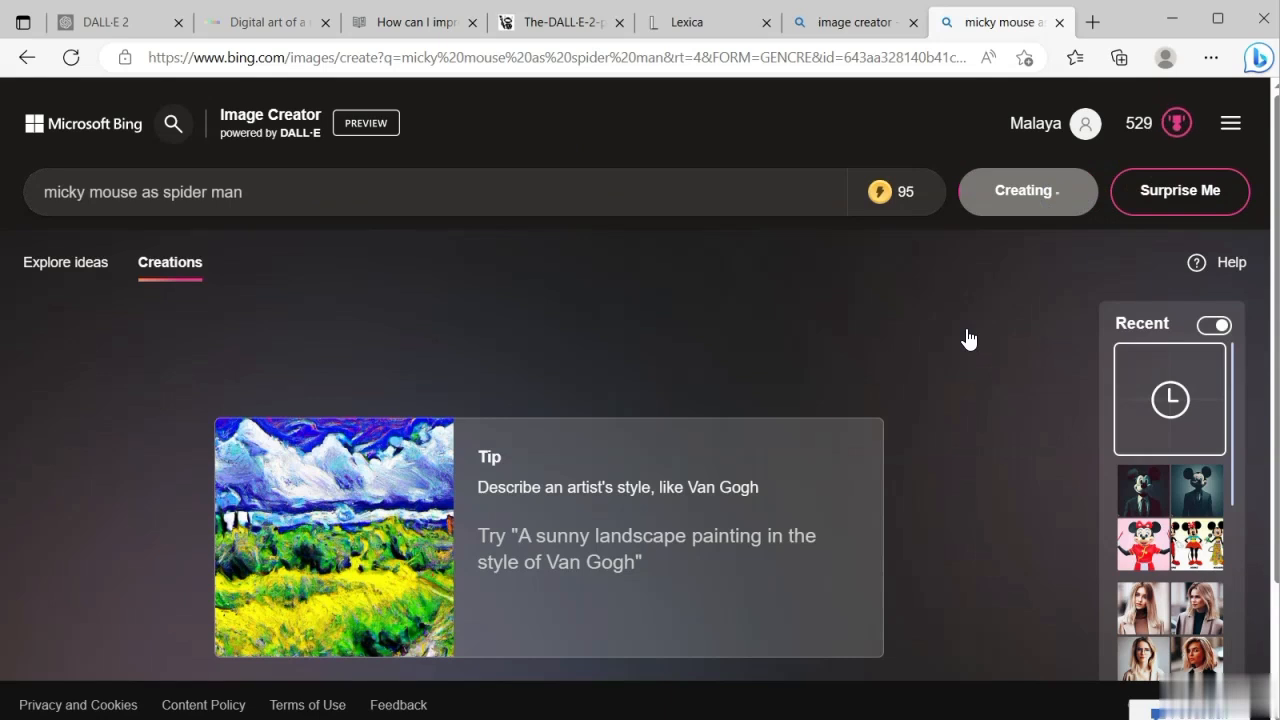
scroll(965, 338, "down", 1)
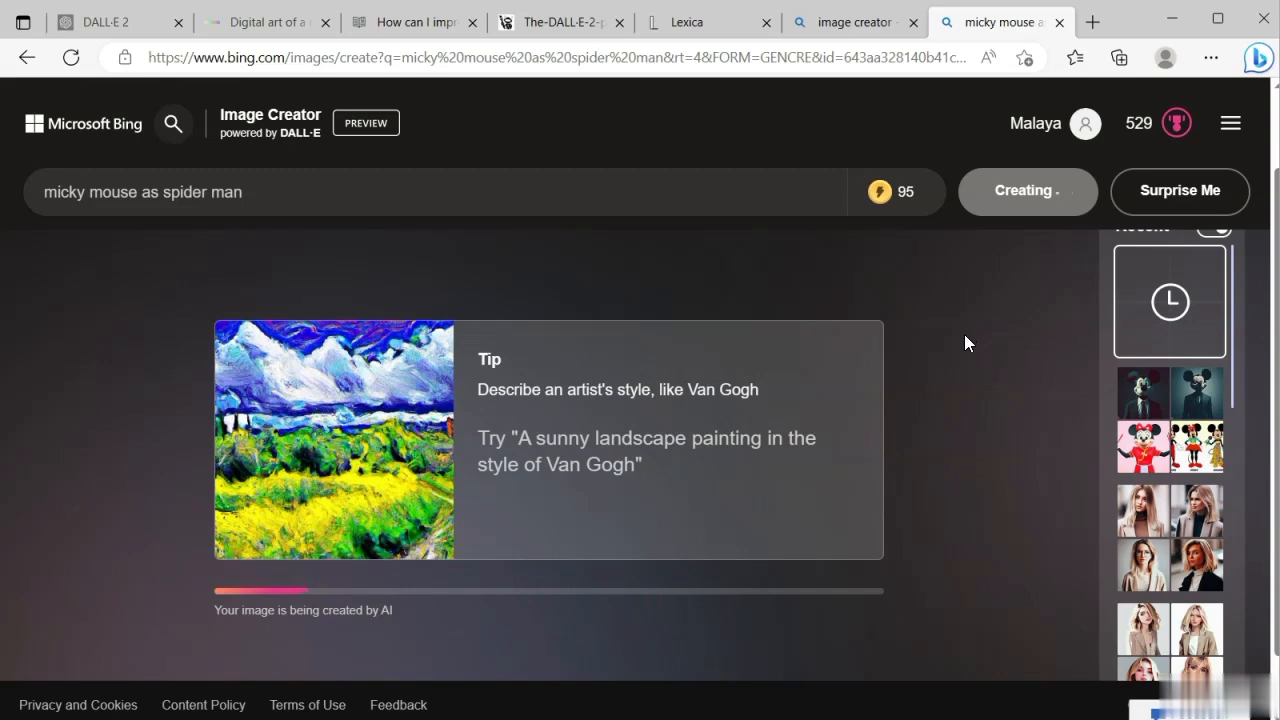
View the first three generated Mickey Mouse images one by one at full size, closing each to return to the results
left_click(470, 432)
left_click(886, 457)
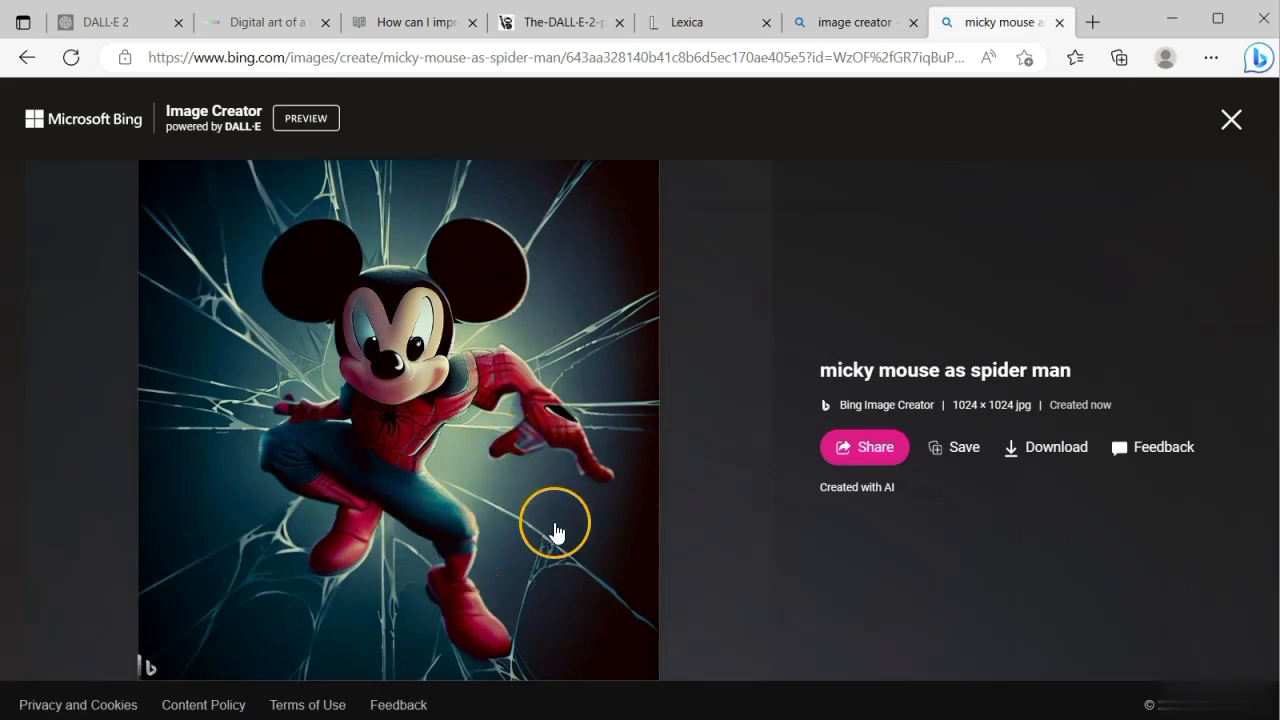
left_click(1230, 121)
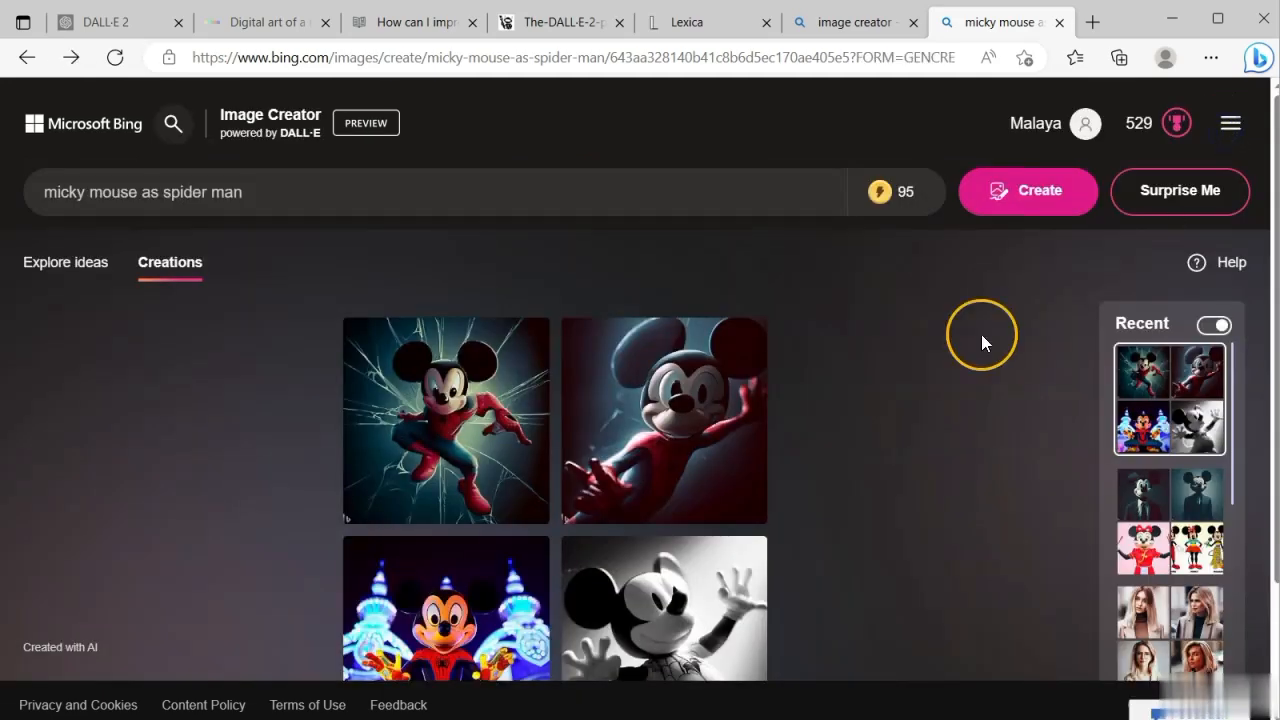
left_click(720, 422)
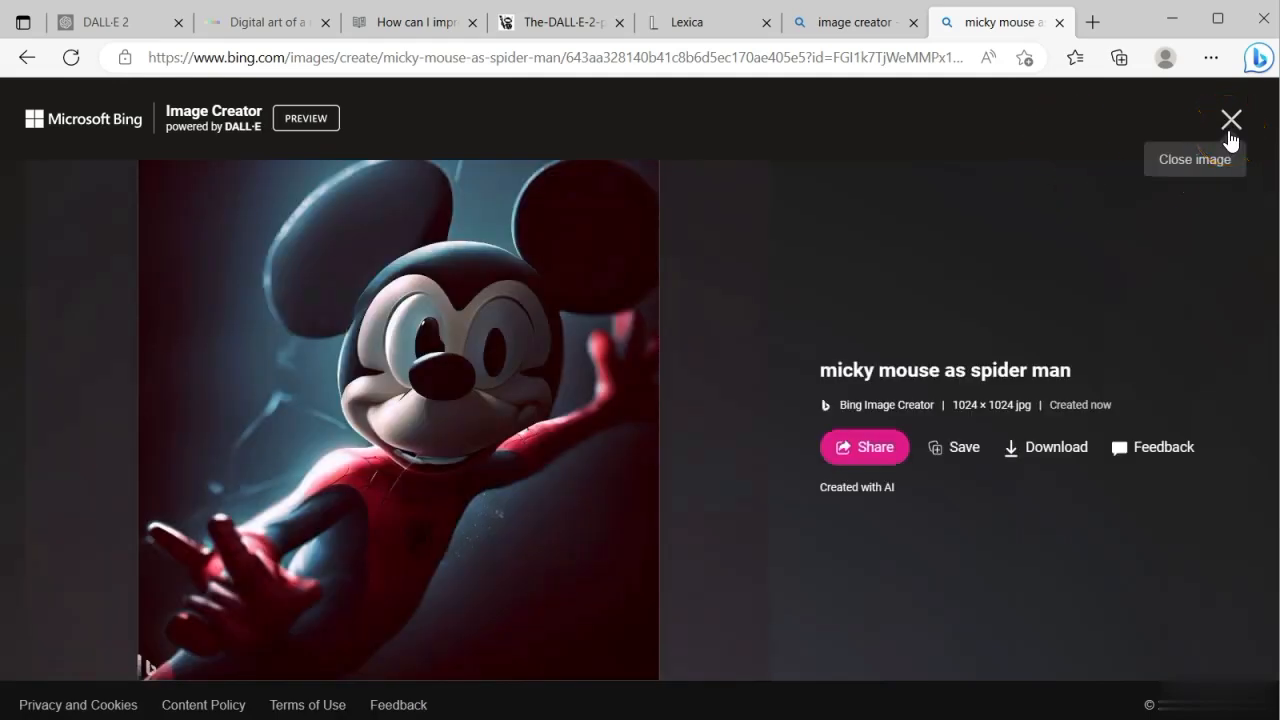
left_click(1094, 209)
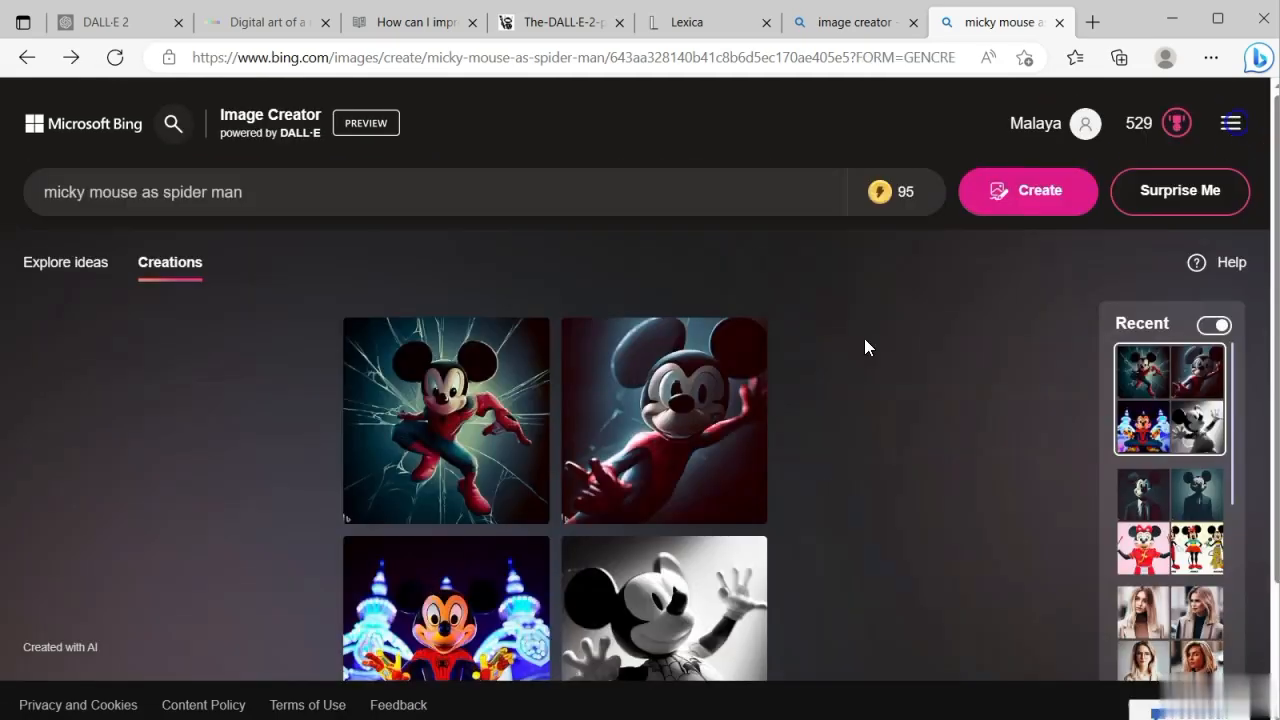
scroll(845, 348, "down", 2)
left_click(634, 437)
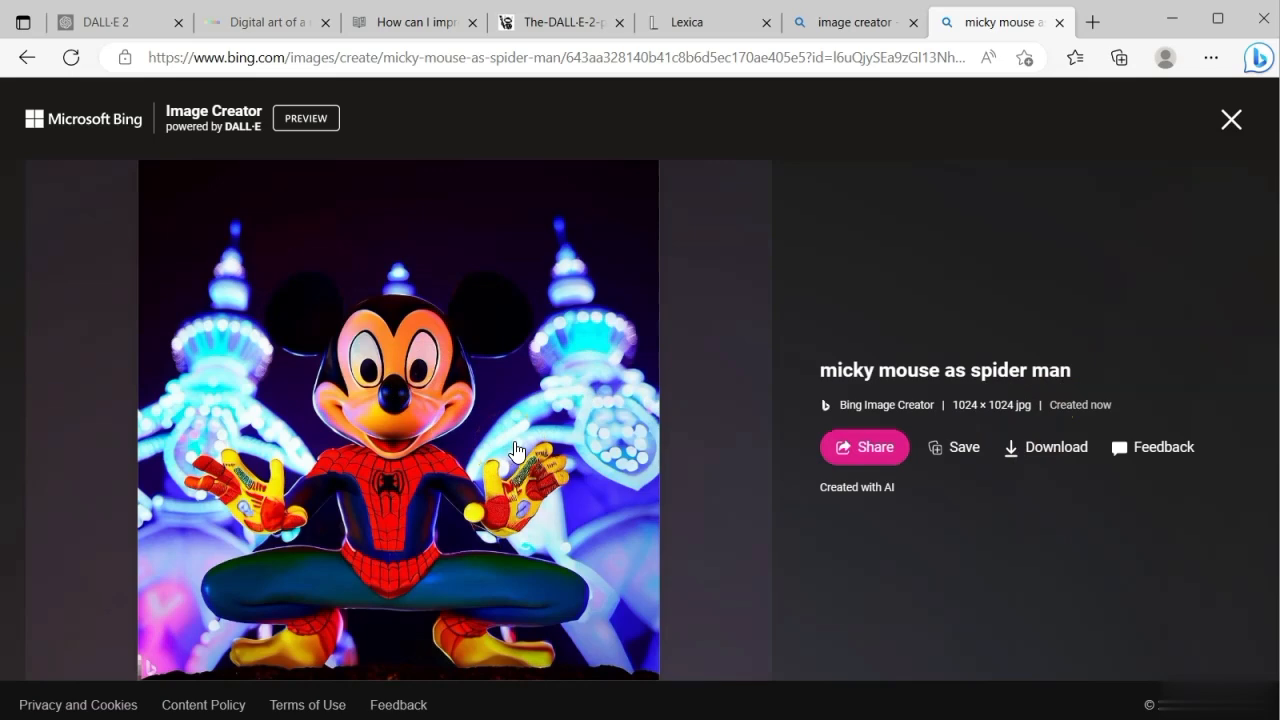
left_click(1088, 150)
left_click(1214, 134)
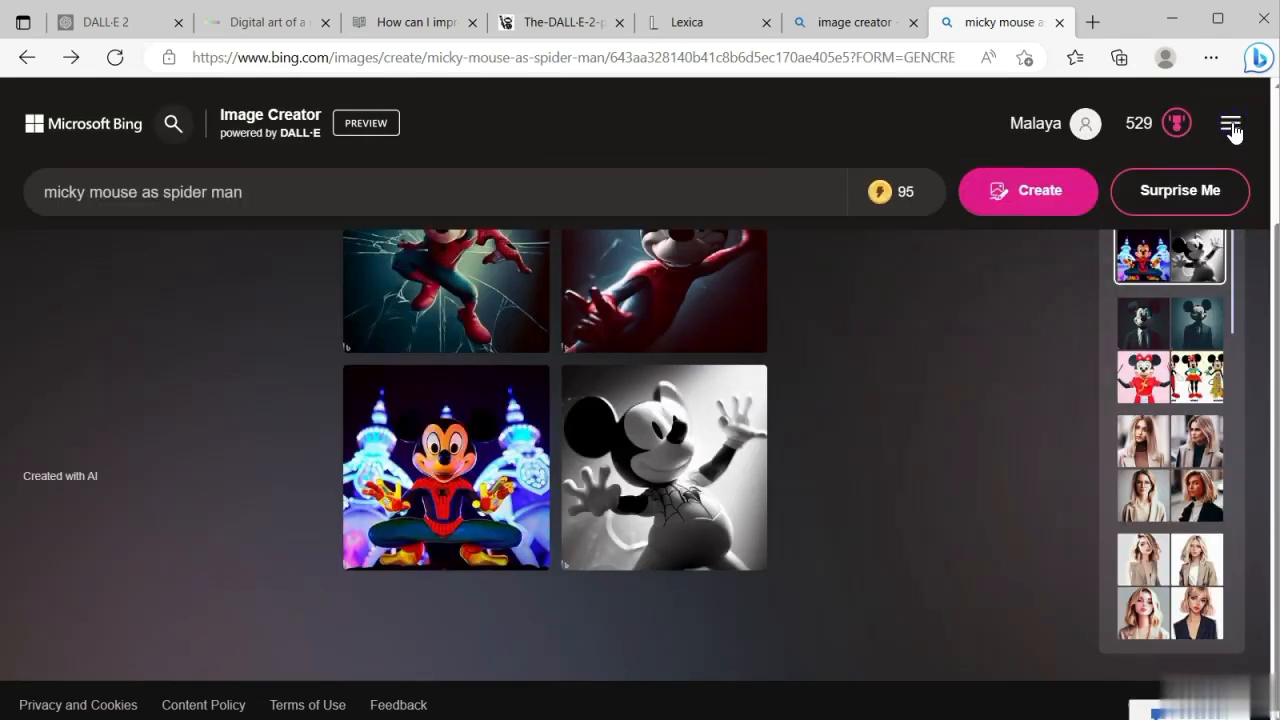
Show the Explore ideas gallery, return to Creations, and browse the recent creations down to the oldest ones
left_click(956, 305)
scroll(256, 330, "up", 2)
scroll(257, 335, "up", 1)
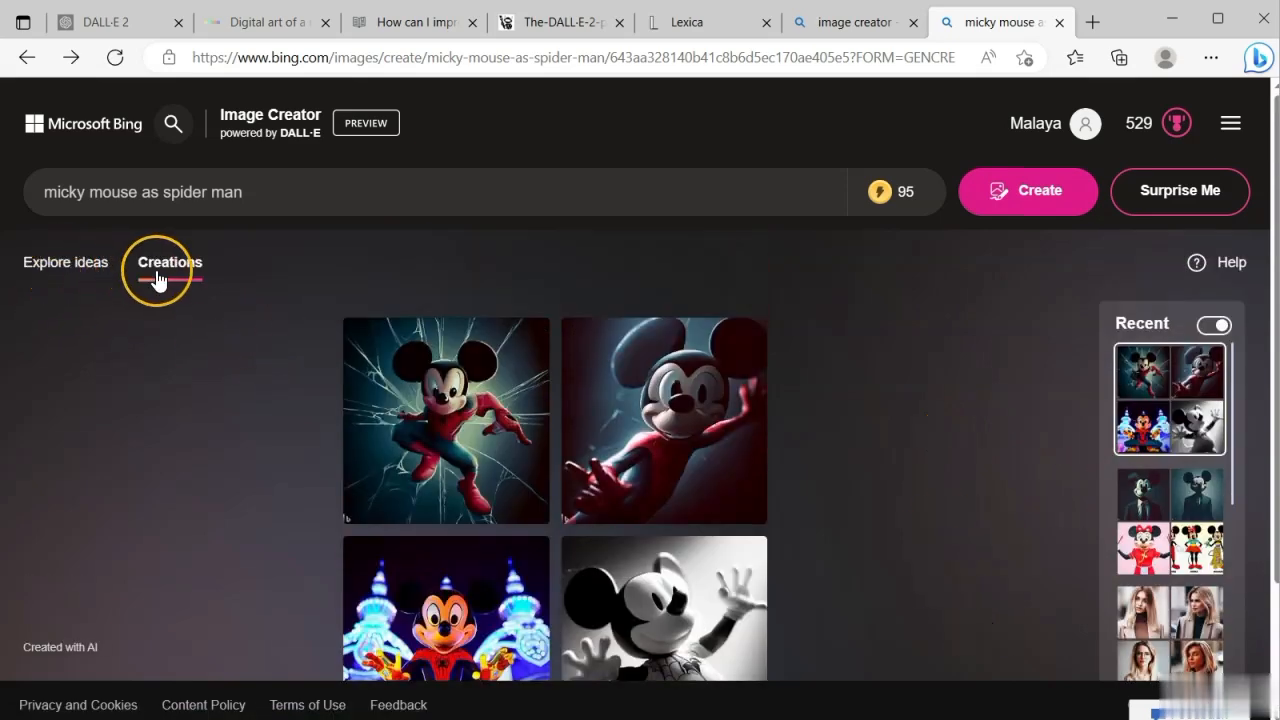
left_click(86, 272)
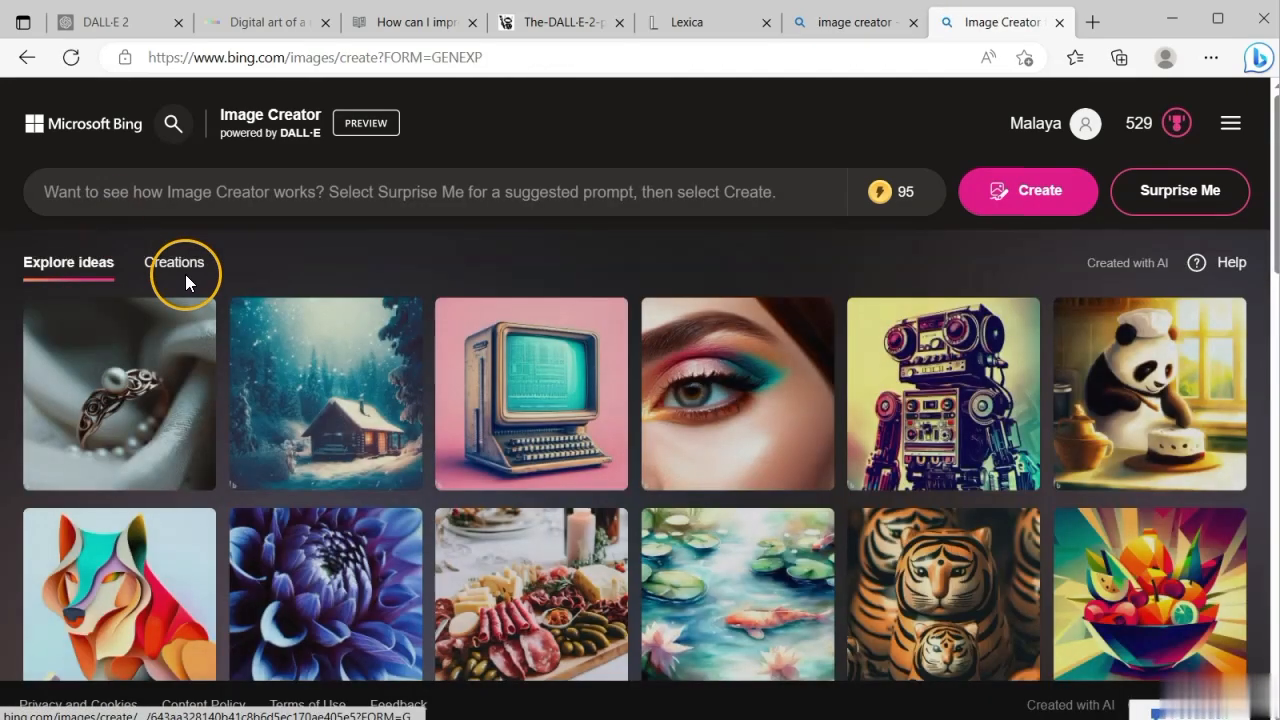
left_click(181, 270)
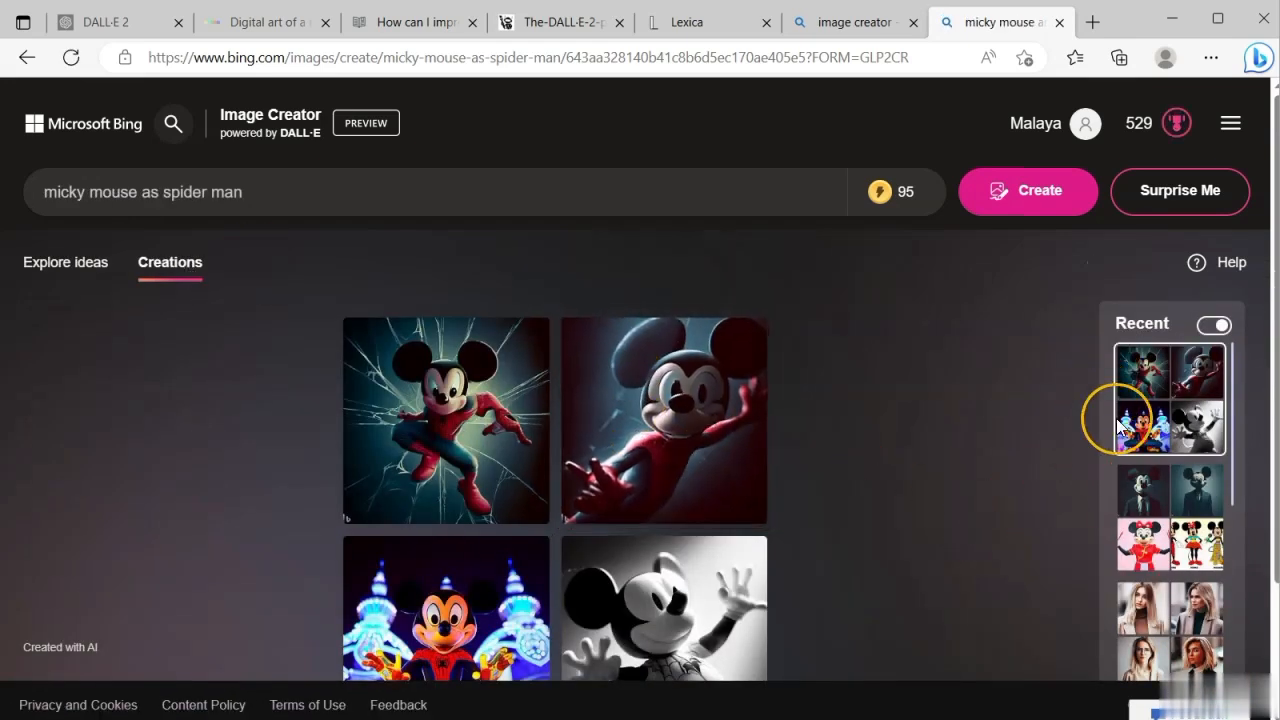
scroll(1138, 540, "down", 5)
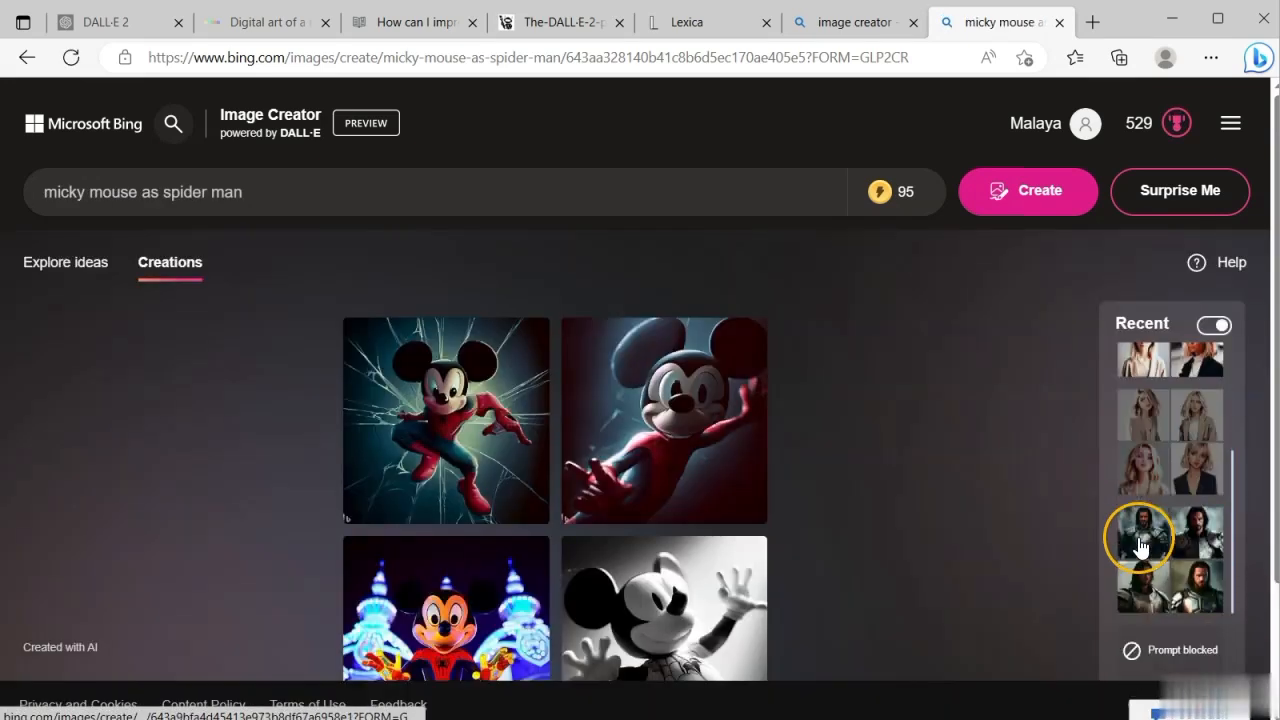
Open the recent creation "a blissful life with all facilities", view its first image enlarged, and return to the results
scroll(1140, 530, "down", 5)
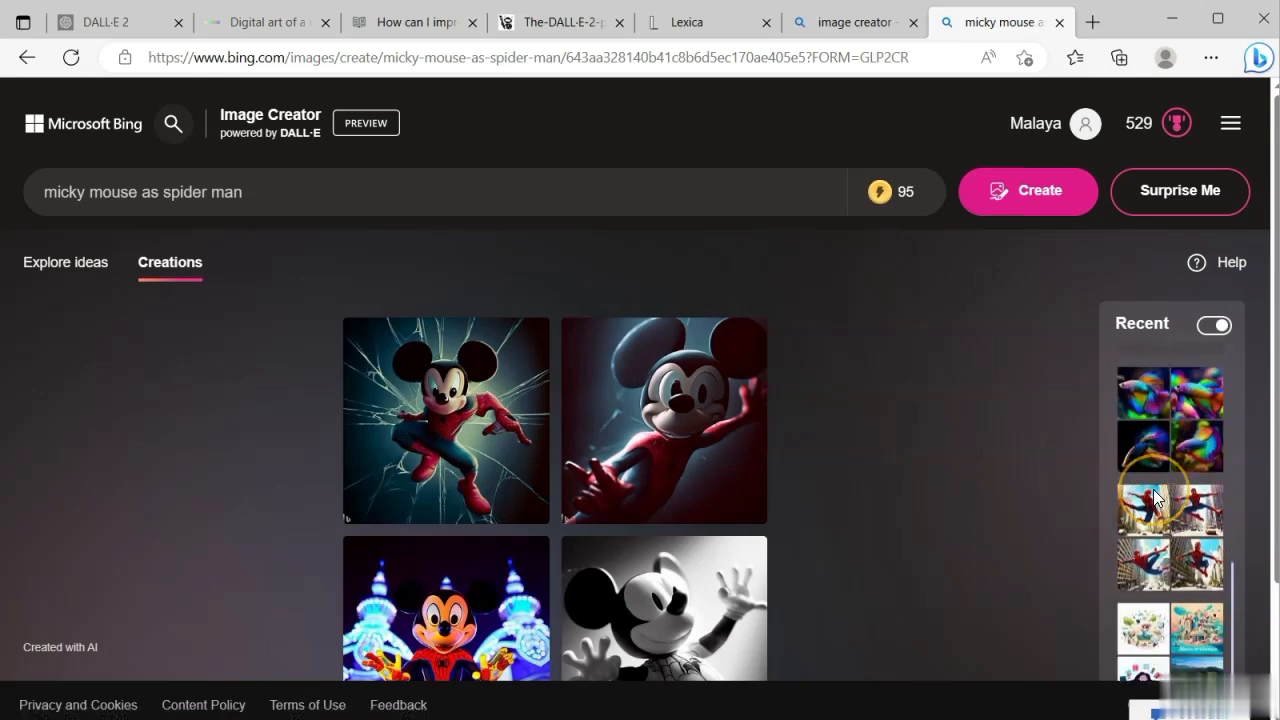
scroll(1155, 497, "down", 3)
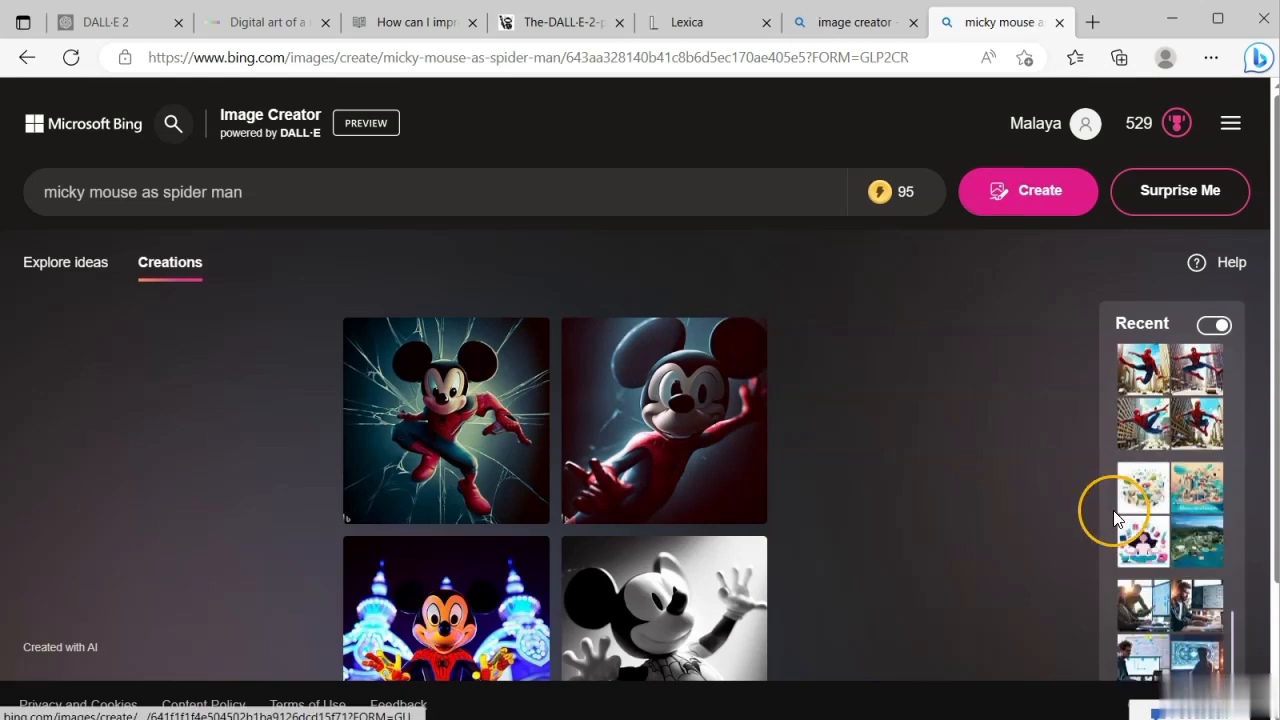
left_click(1147, 508)
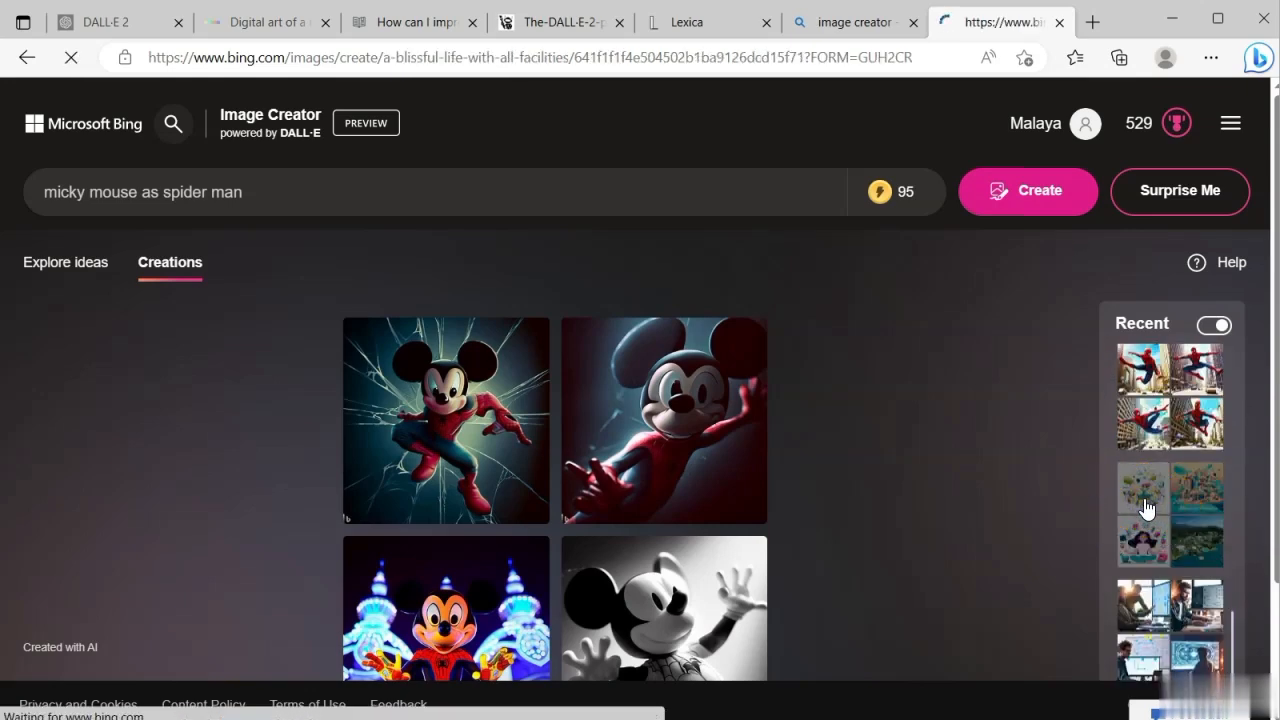
left_click(434, 440)
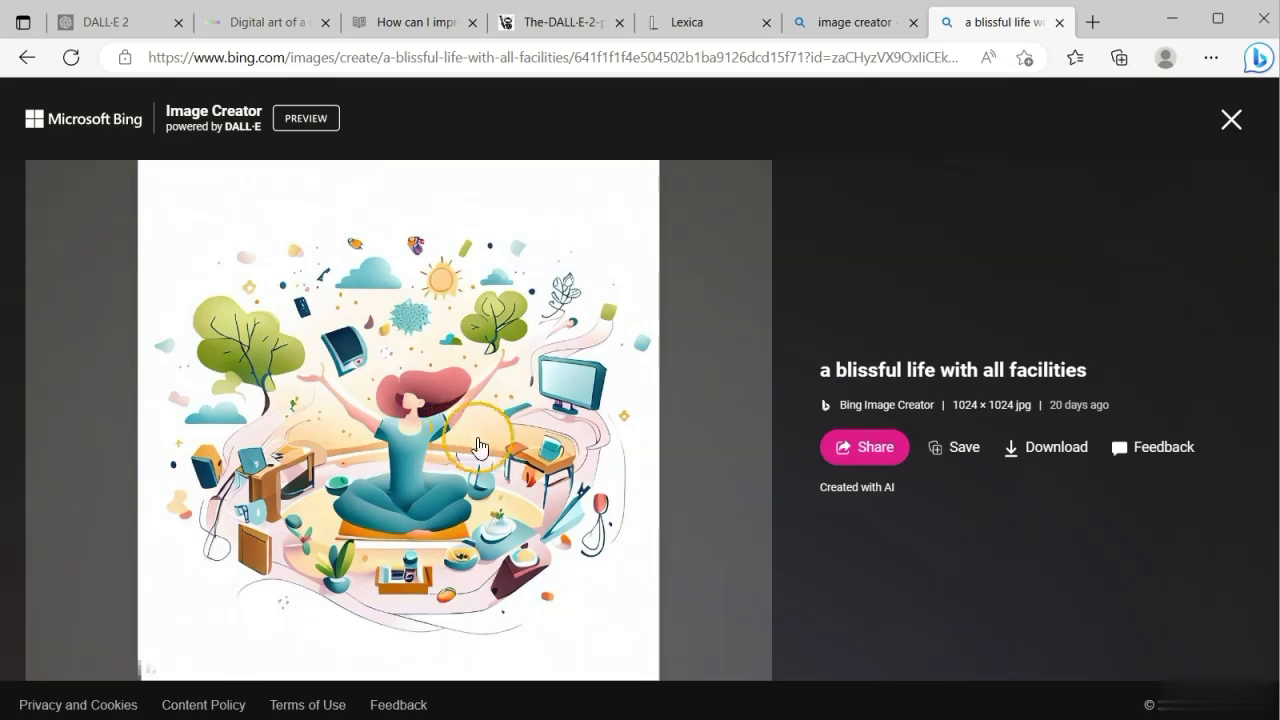
left_click(540, 410)
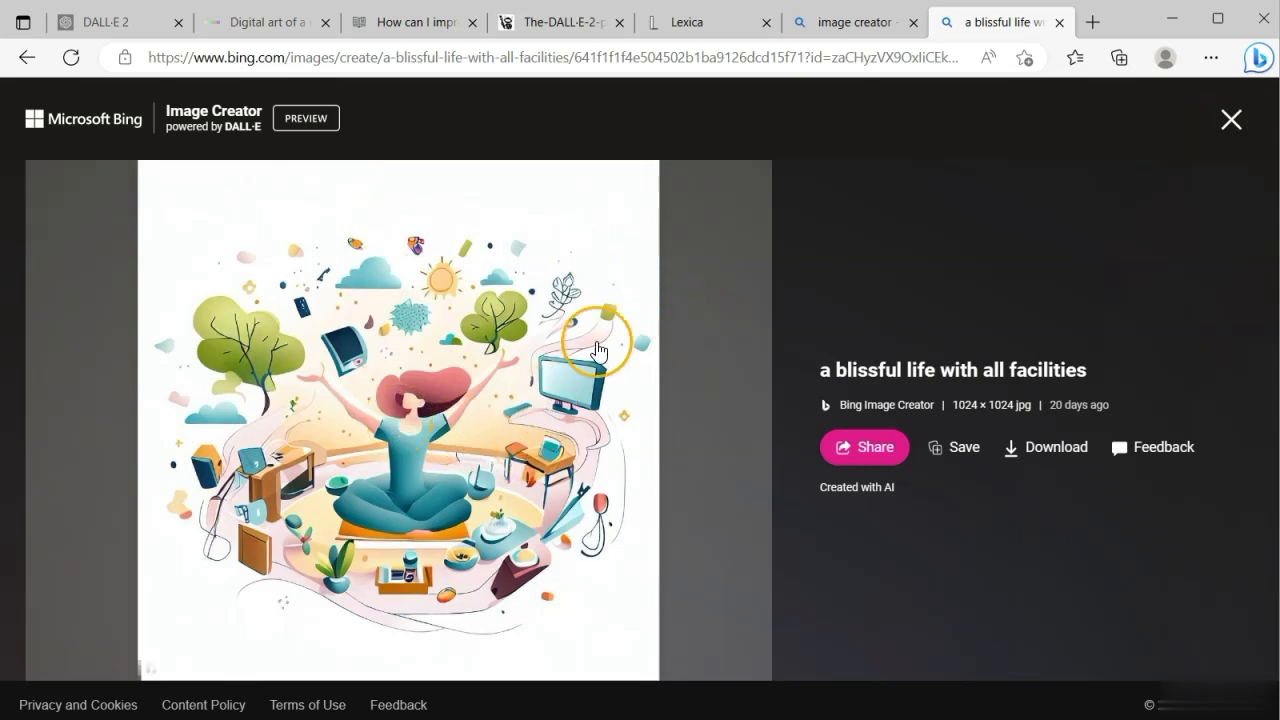
left_click(1232, 124)
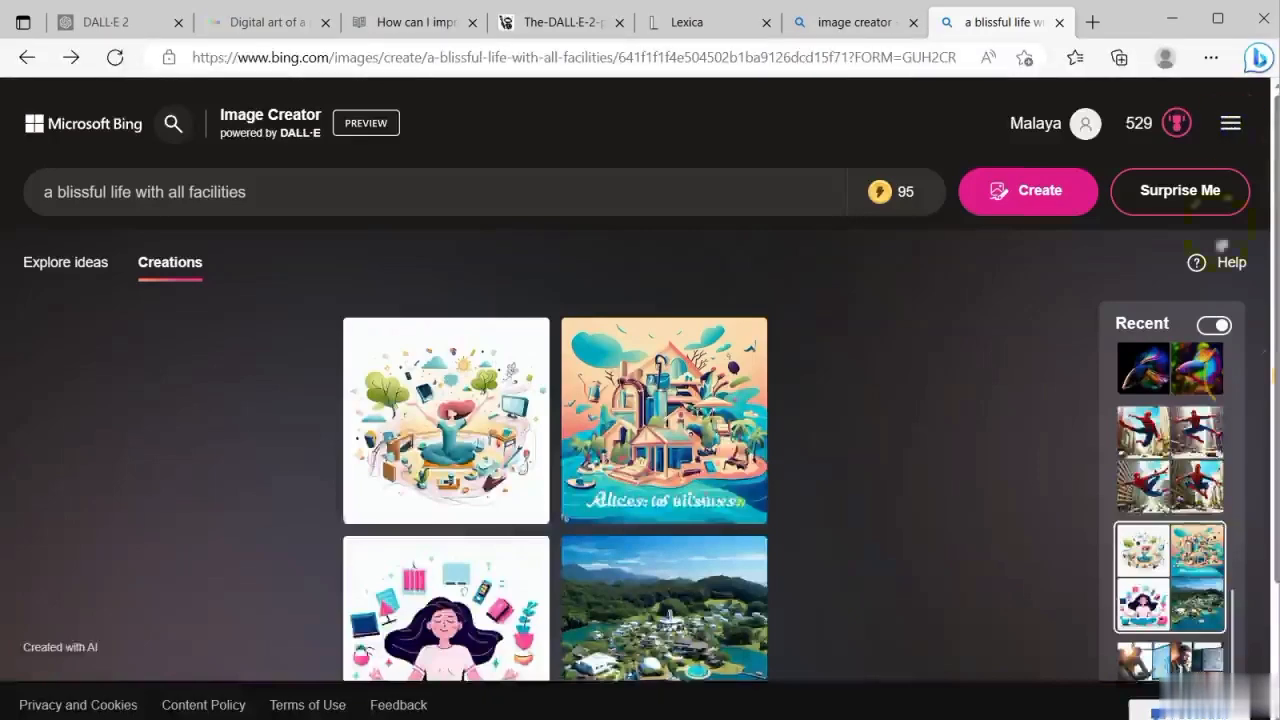
Open the recent creation of Spider-Man soaring through a city, view the third image with its full prompt, and return to the results
left_click(1186, 435)
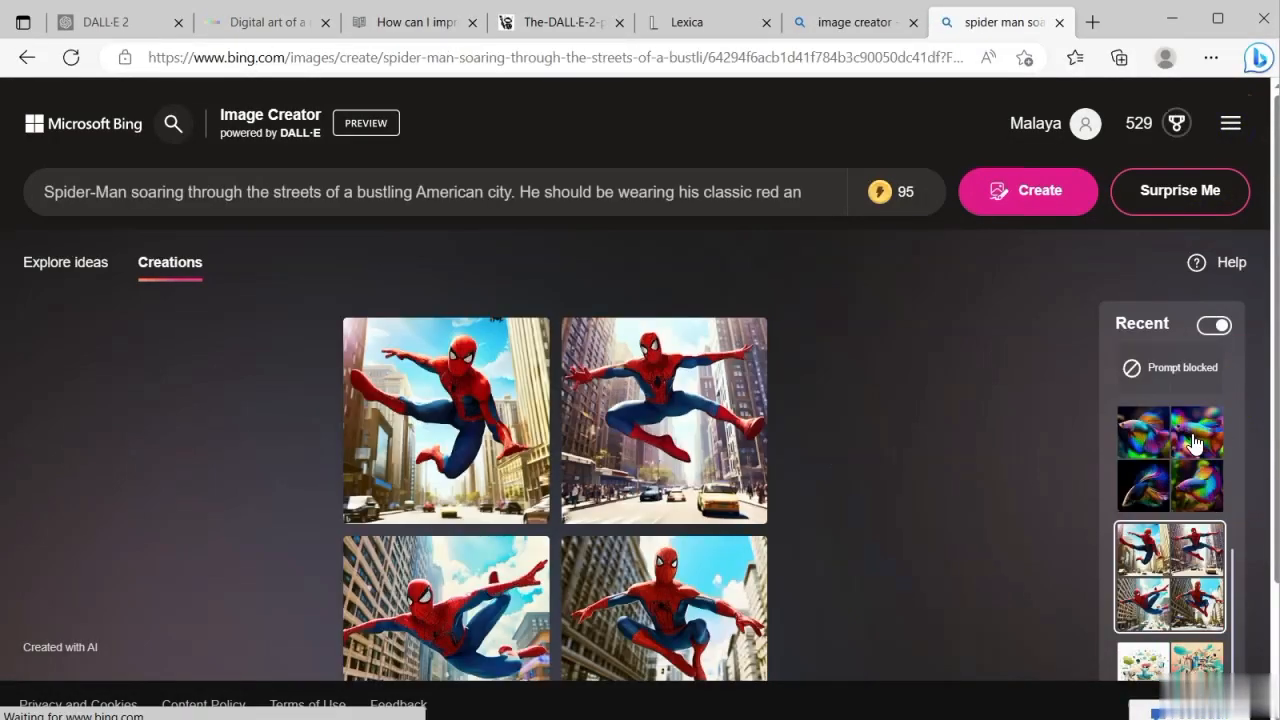
left_click(886, 494)
scroll(894, 486, "down", 1)
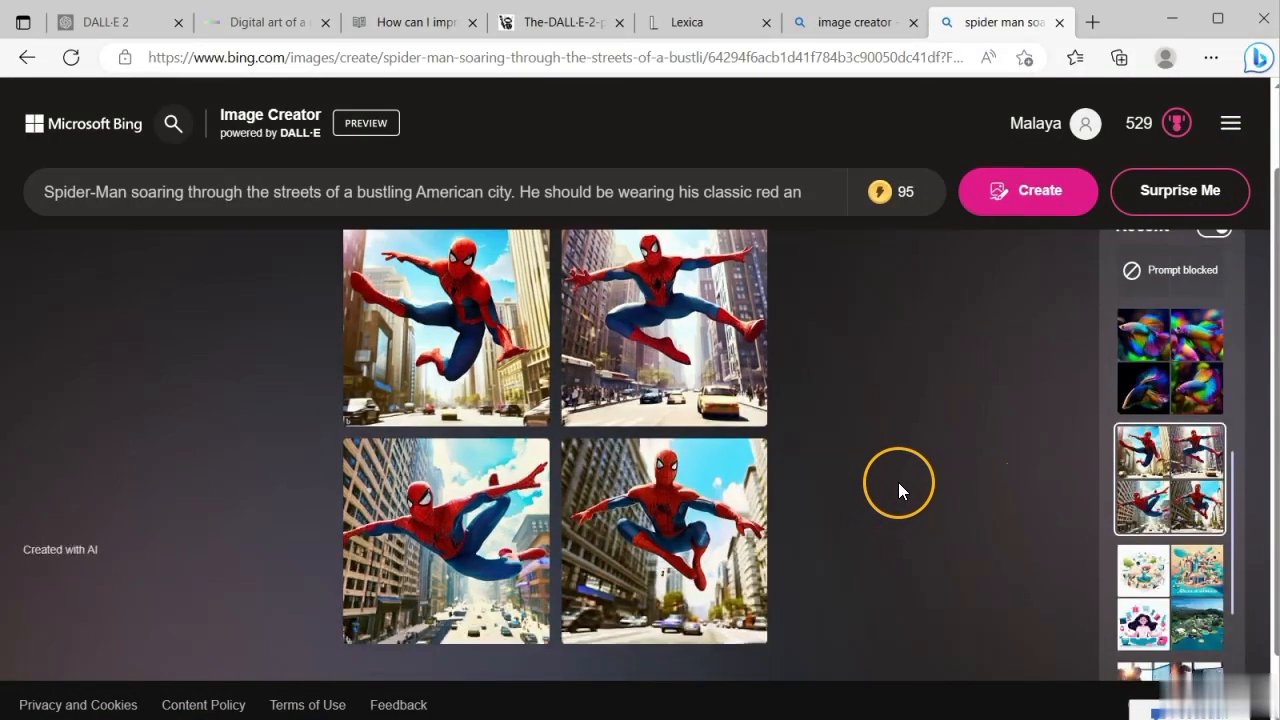
left_click(492, 482)
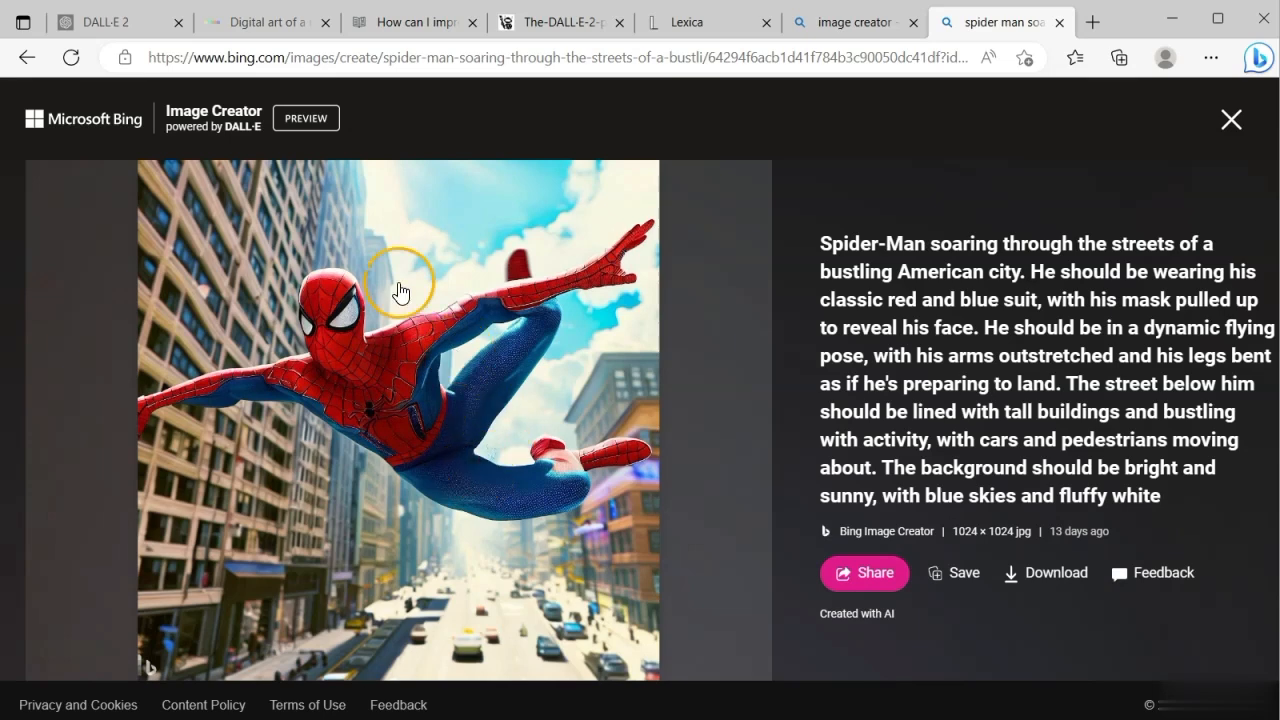
left_click(1231, 119)
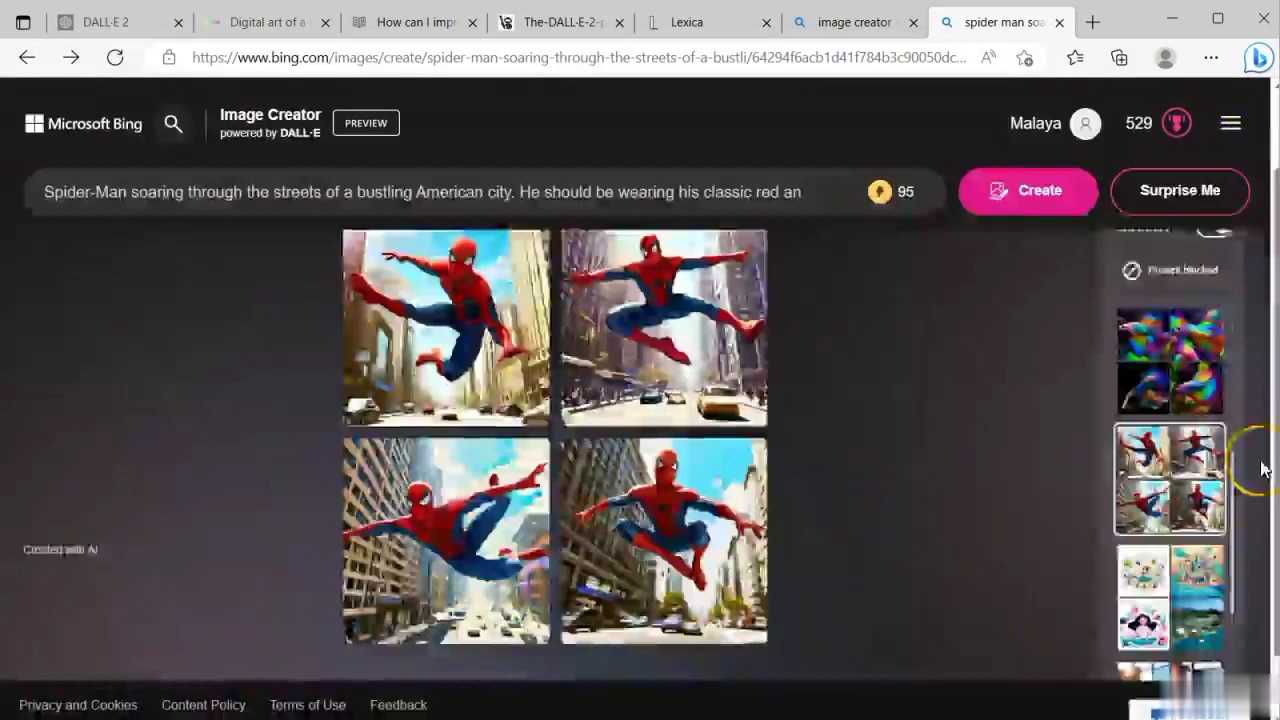
Open the recent rainbow colour fish creation, view its first image at full size, and return to the results
scroll(1175, 420, "up", 1)
left_click(1175, 403)
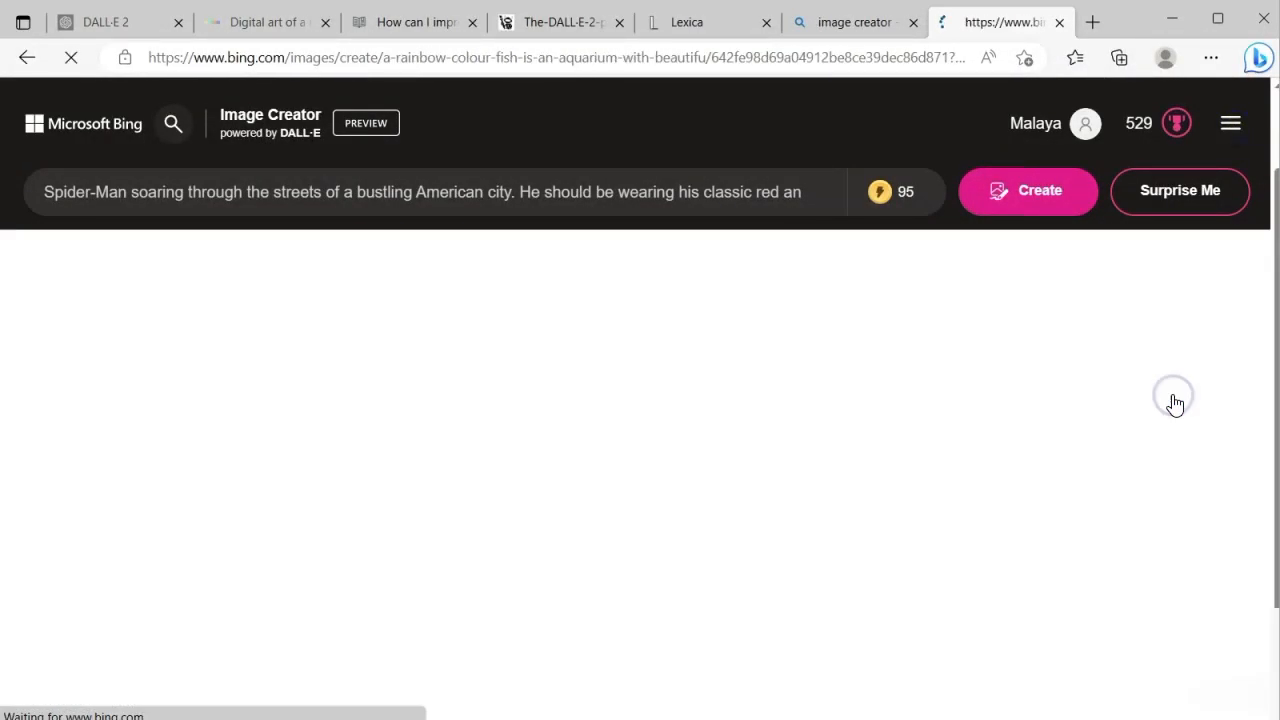
left_click(461, 403)
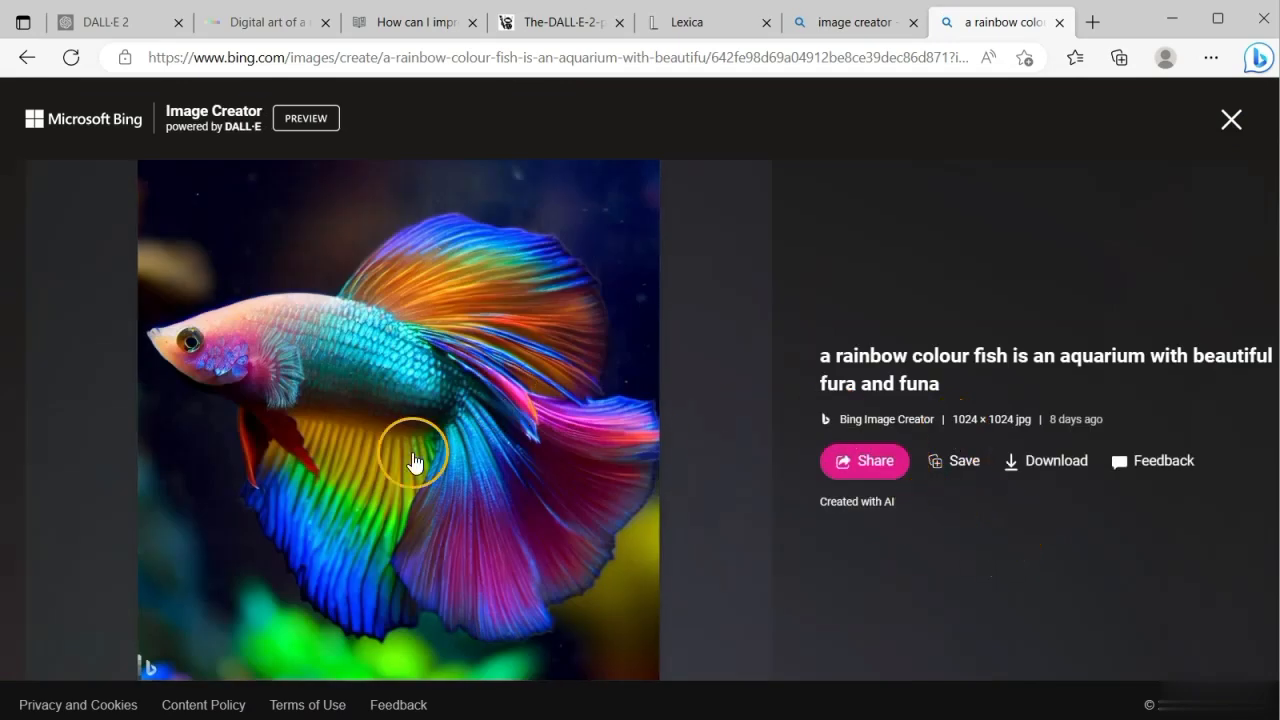
left_click(486, 466)
left_click(750, 394)
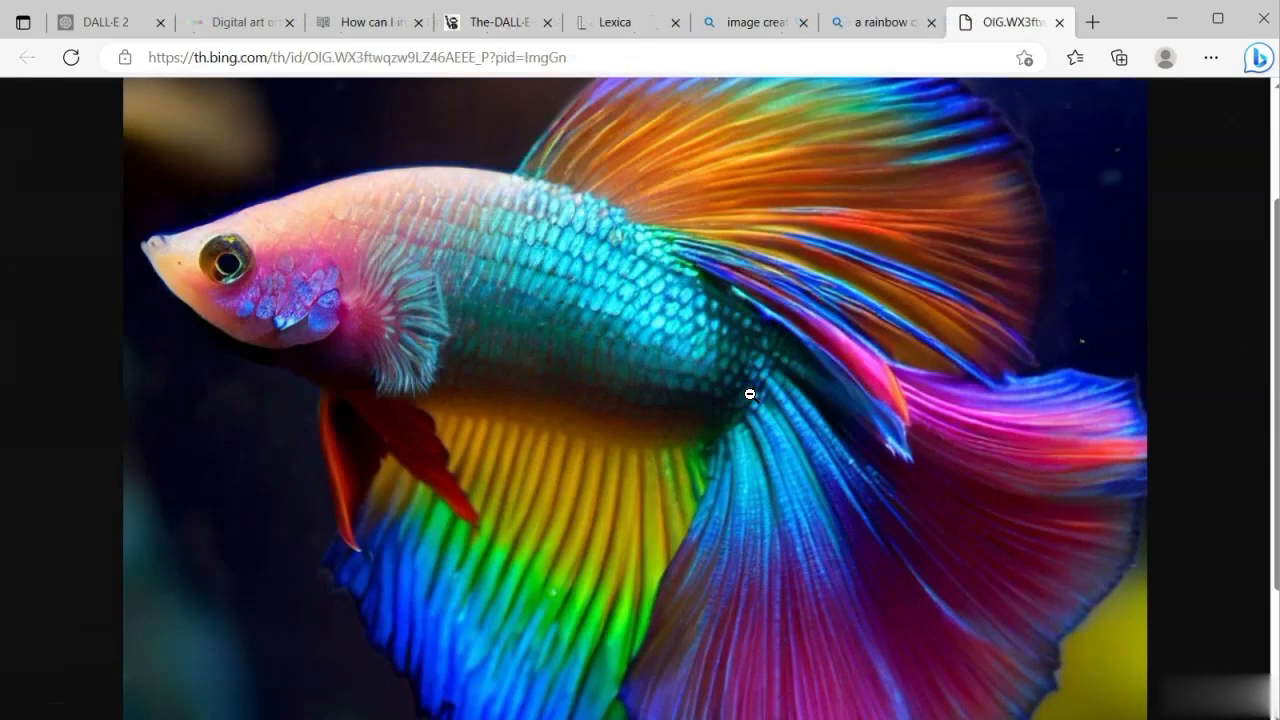
left_click(804, 450)
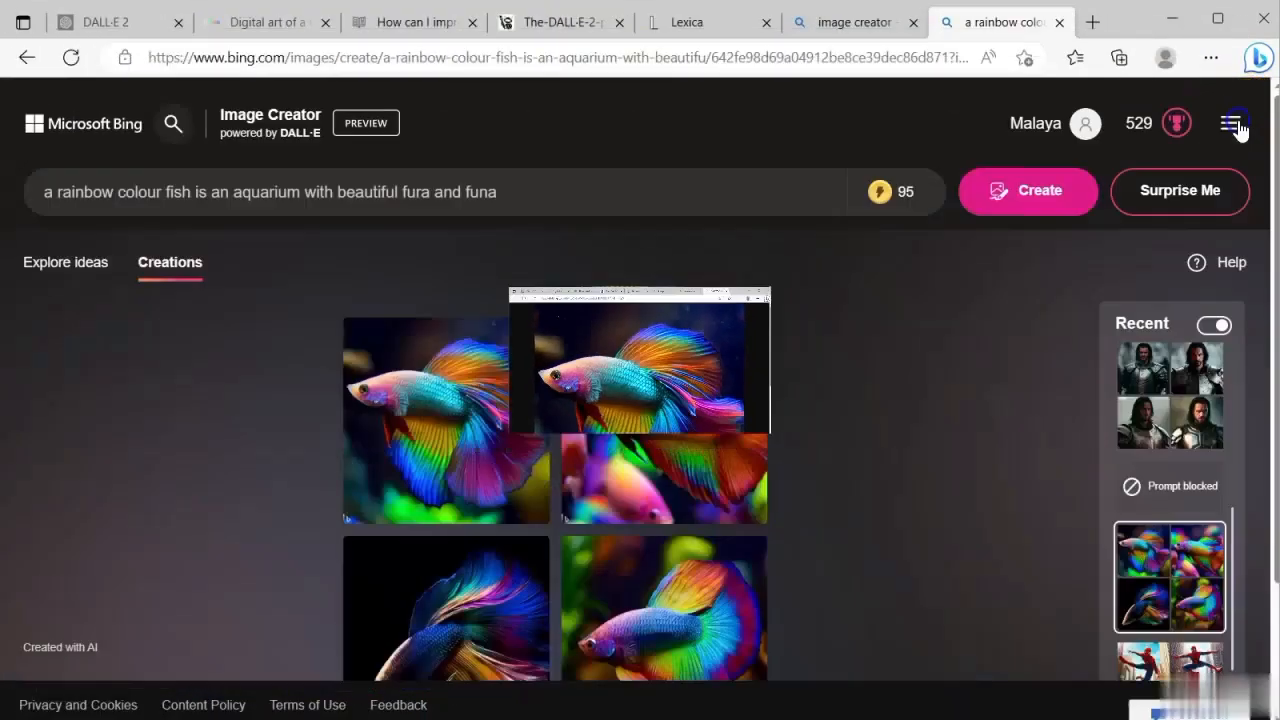
Open the first image of the "Keanu Reeves with plate armor" creation and highlight its prompt text
left_click(1203, 420)
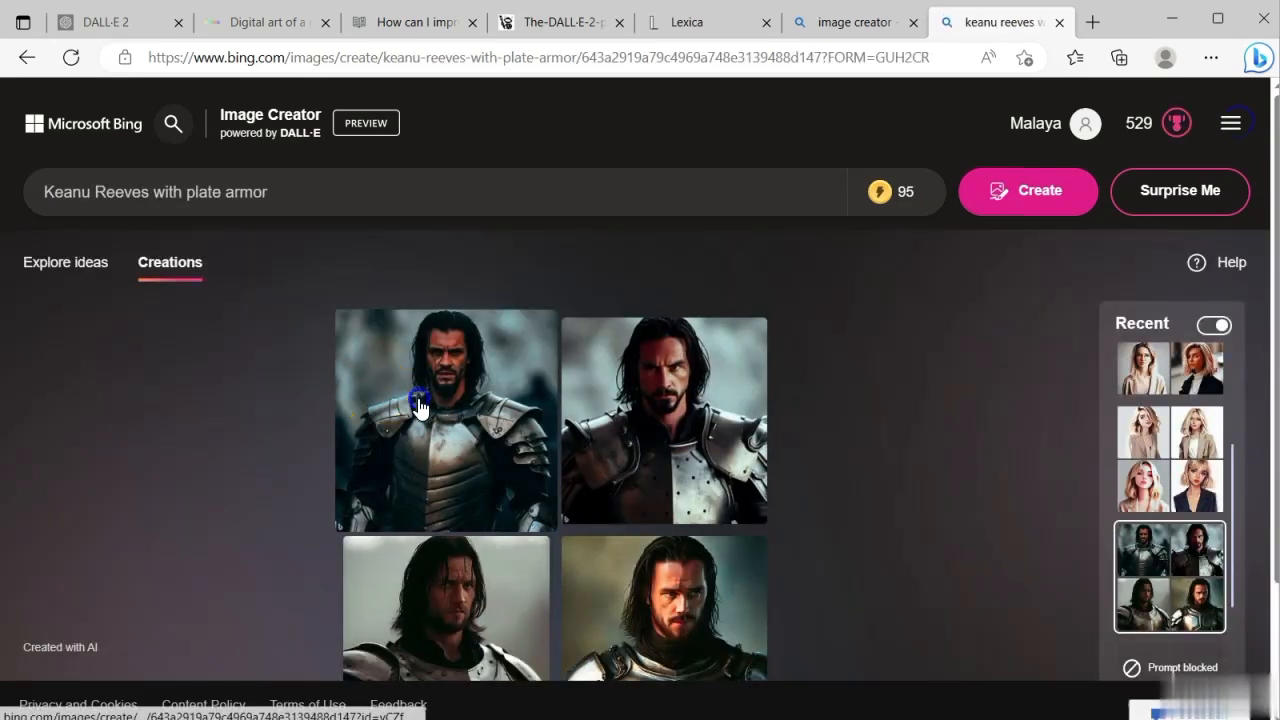
left_click(419, 400)
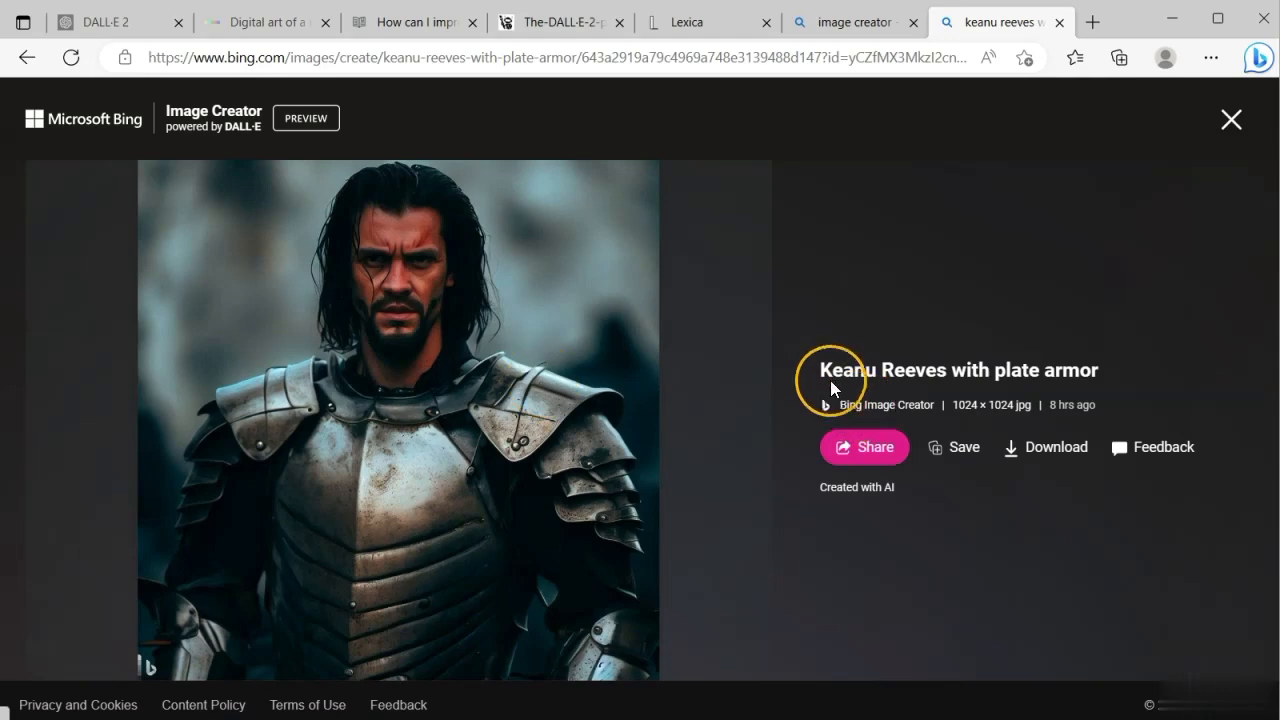
left_click_drag(820, 369, 1074, 385)
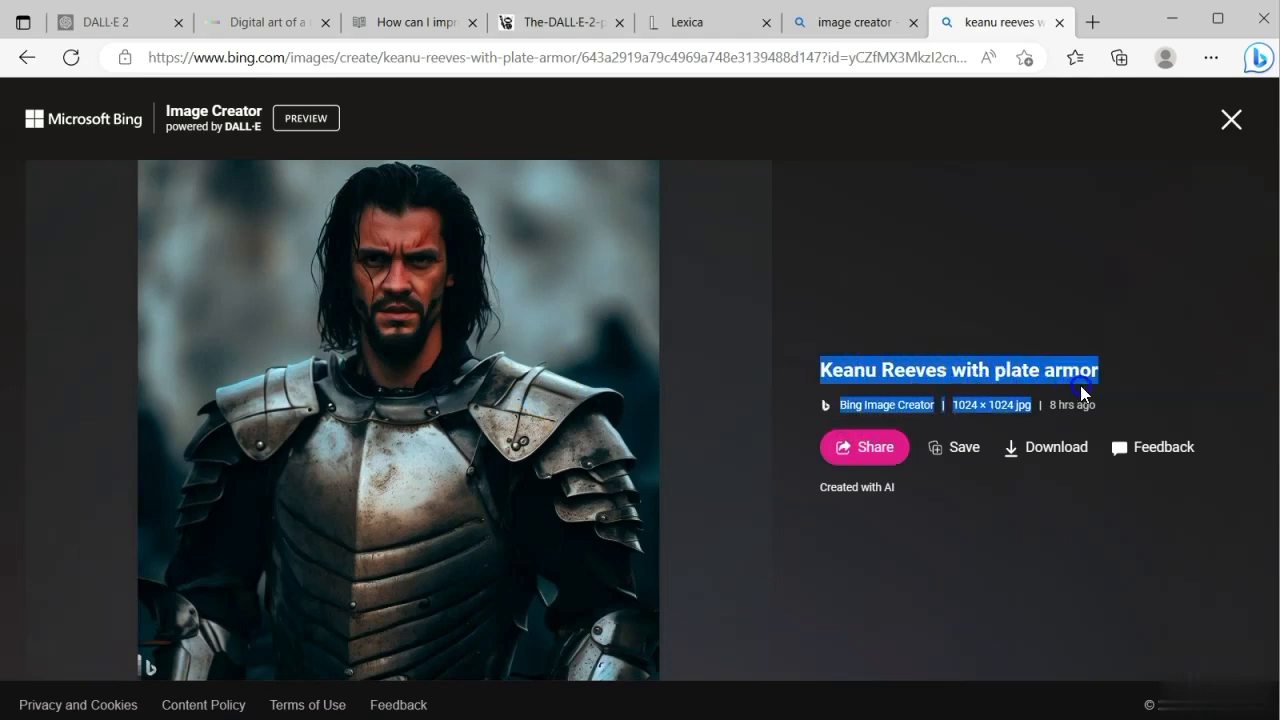
Inspect the armored portrait at full size from head to torso, fit it to the window, and return to the results
left_click(497, 347)
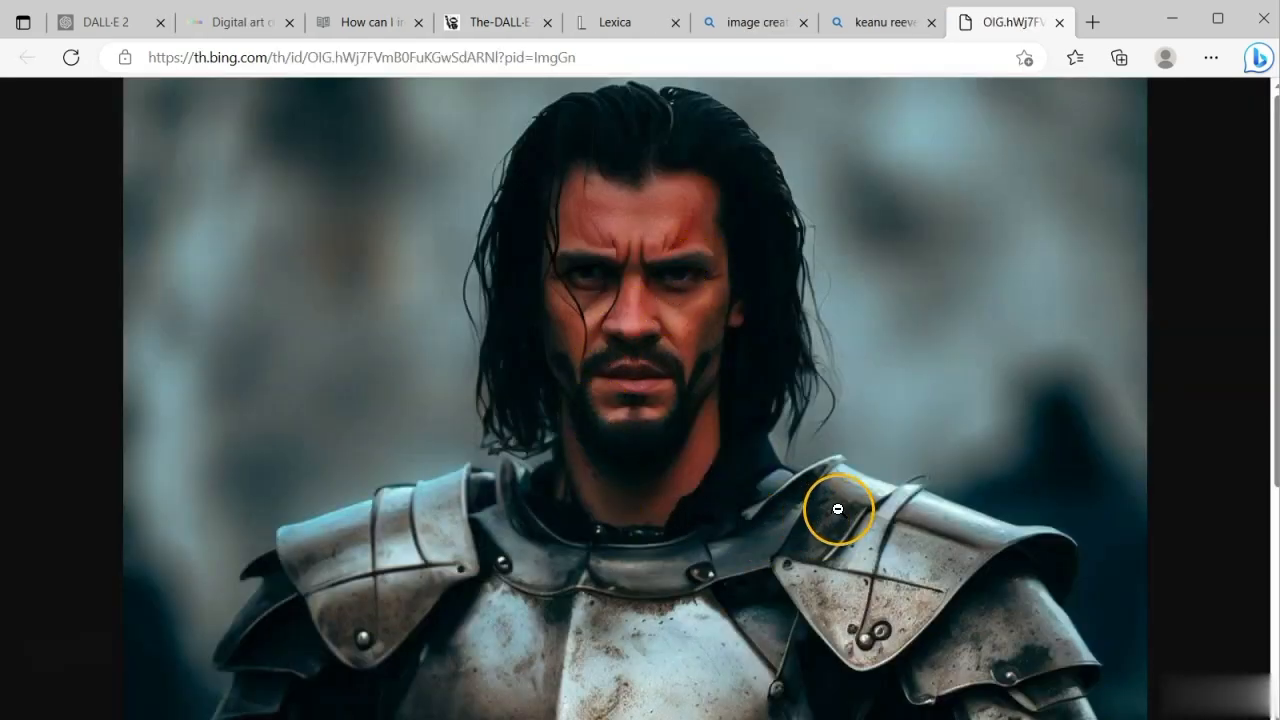
scroll(831, 503, "down", 4)
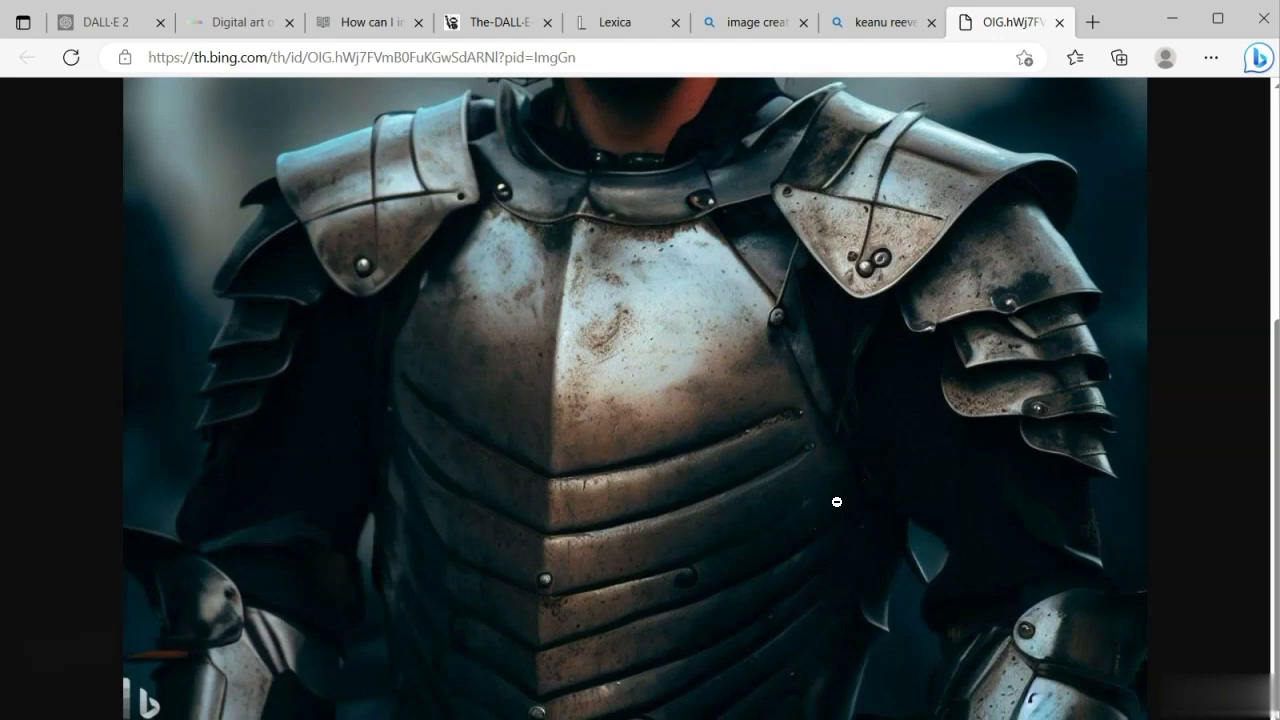
scroll(835, 499, "up", 4)
scroll(833, 496, "down", 4)
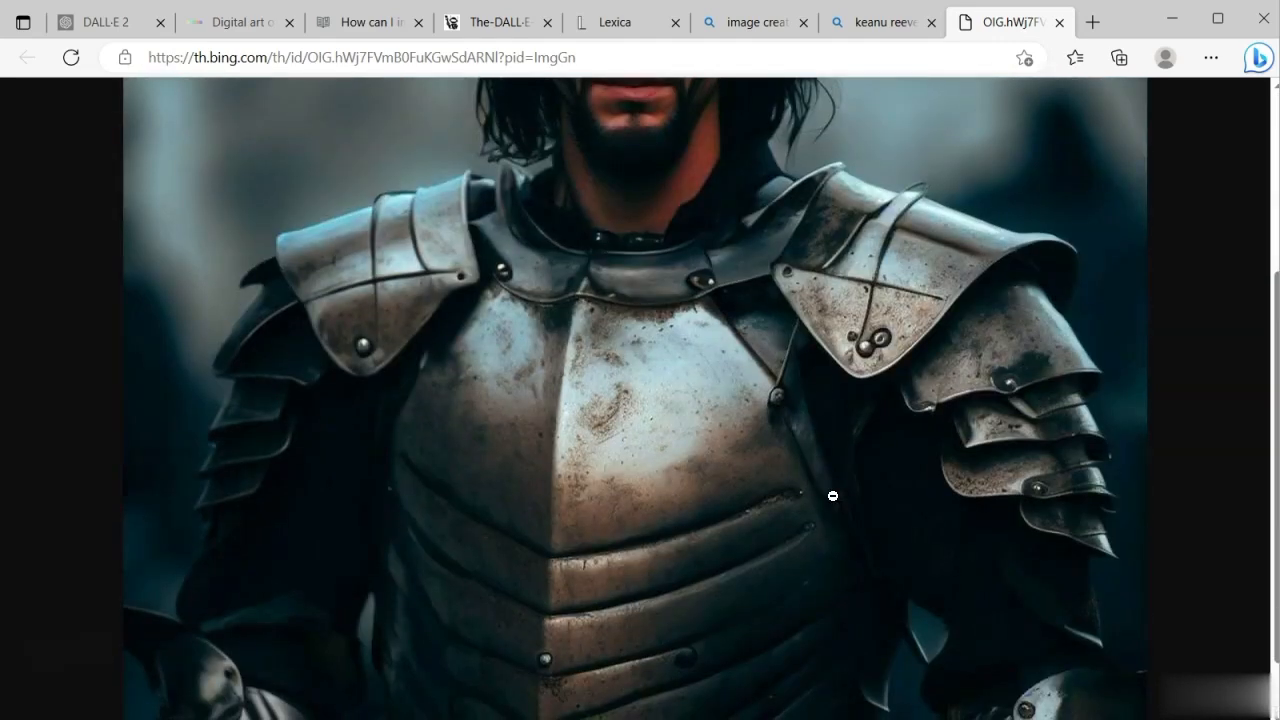
scroll(833, 496, "up", 4)
left_click(744, 457)
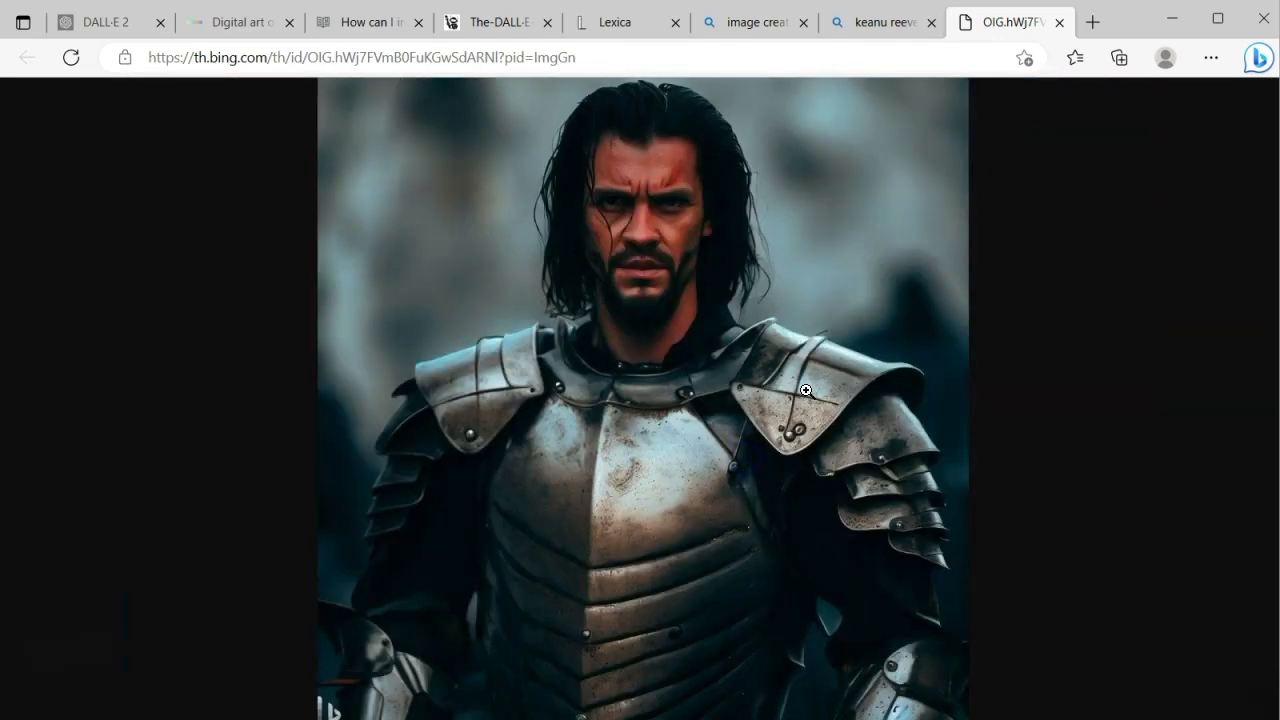
left_click(1059, 22)
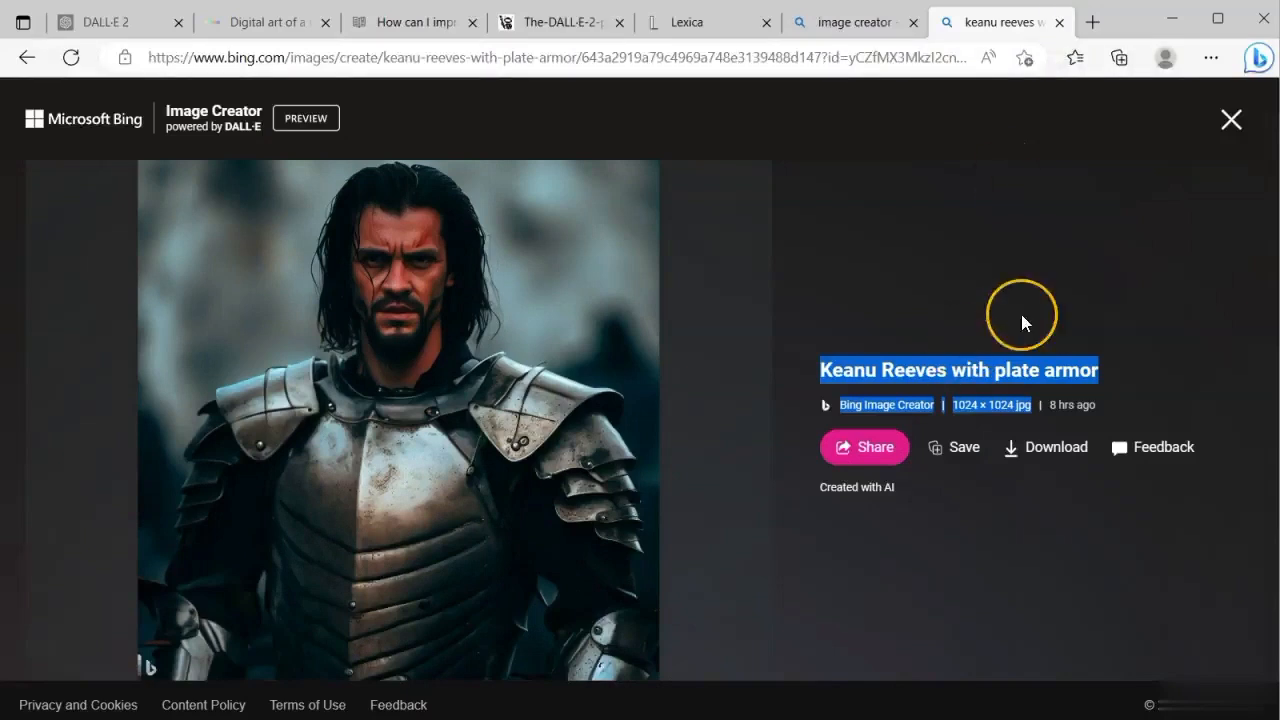
left_click(1229, 130)
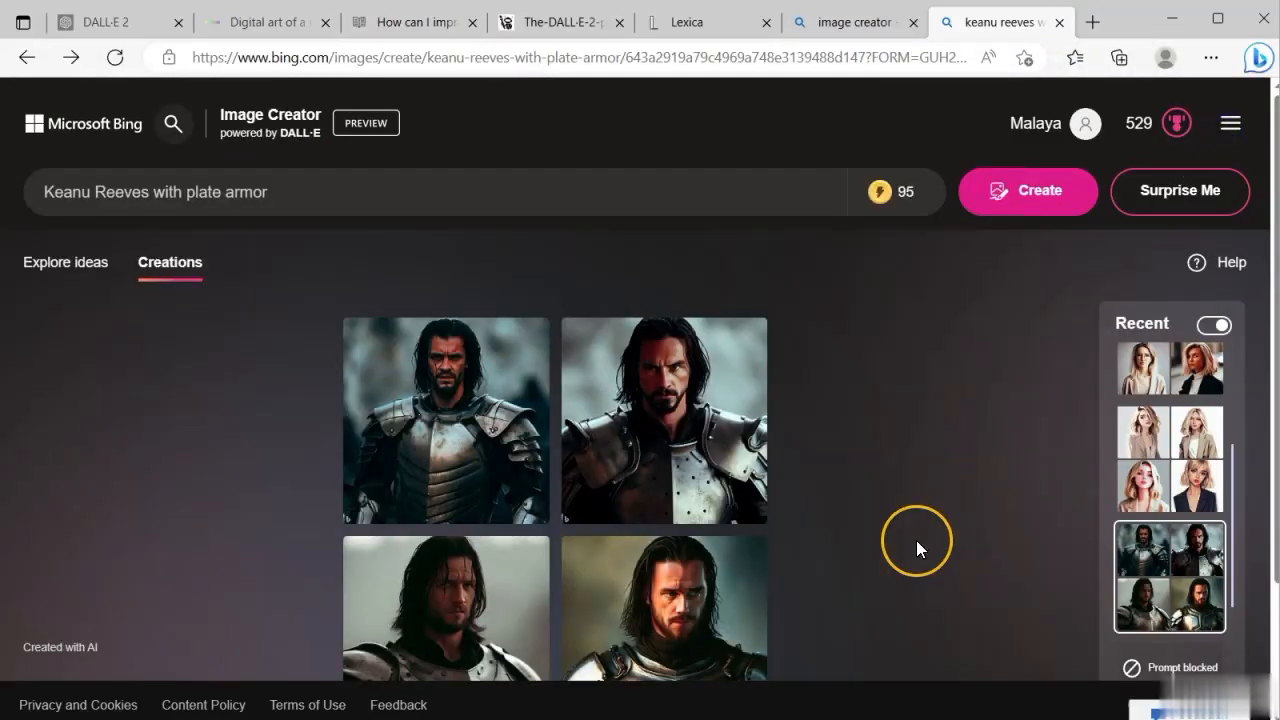
Open the "Elegant girl in urban outfit" creation with the digital painting prompt, view its first image at full size, and return to the results
left_click(1165, 458)
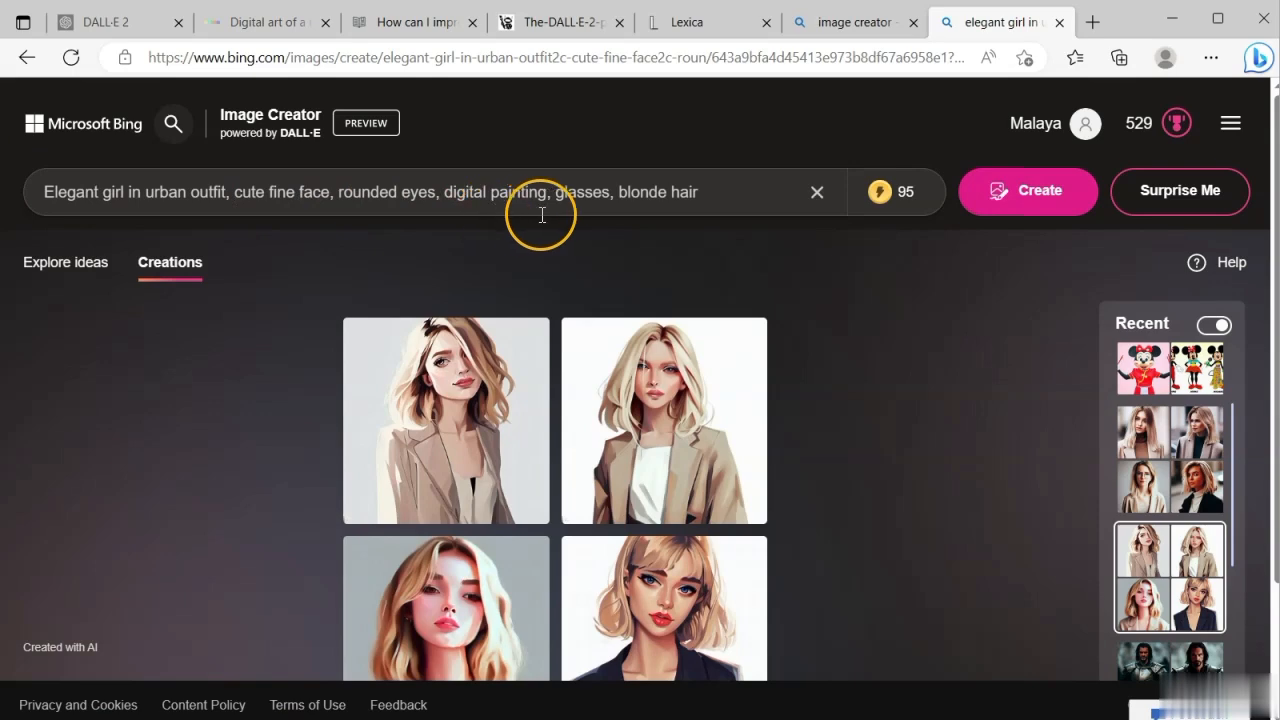
left_click(459, 381)
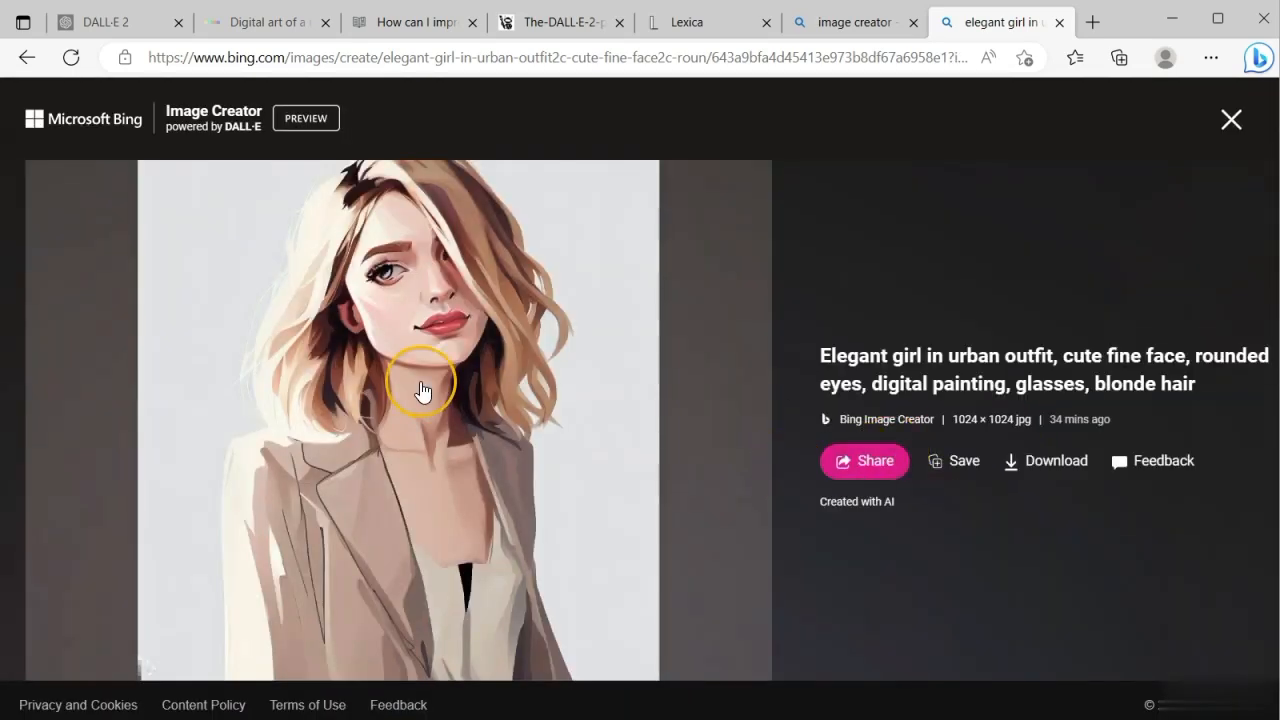
left_click(421, 390)
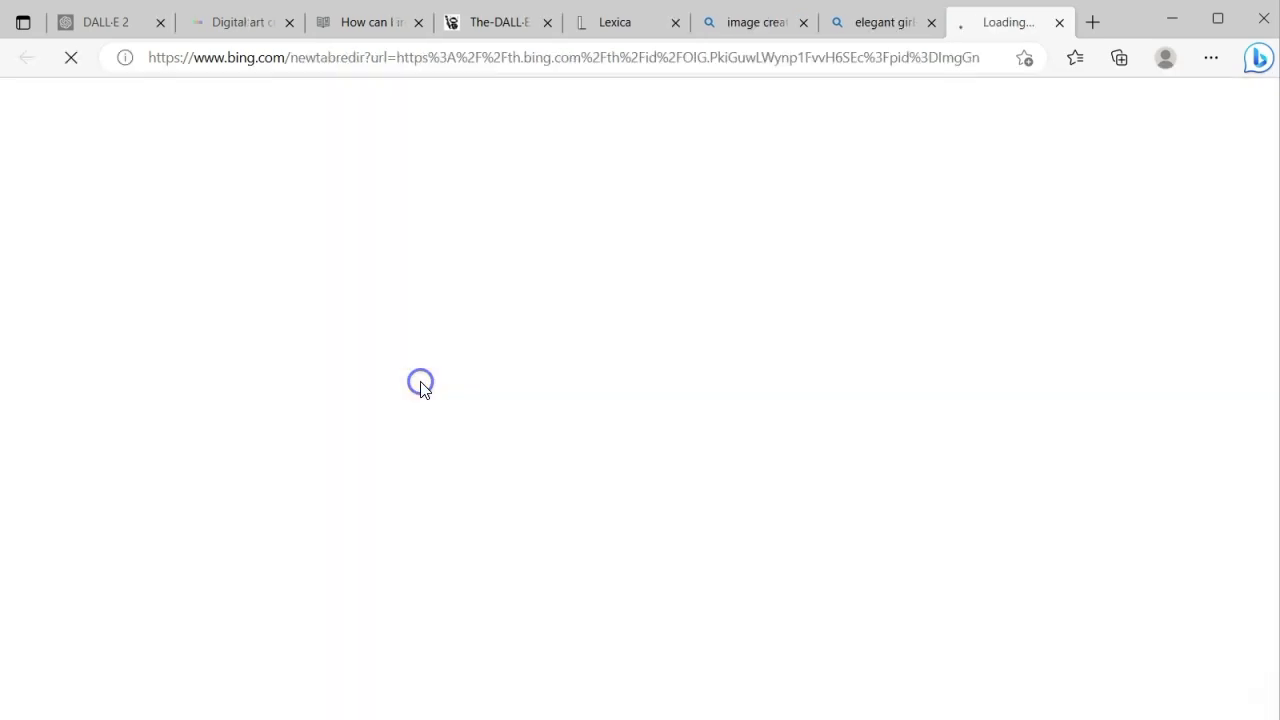
left_click(728, 296)
key("ctrl+w")
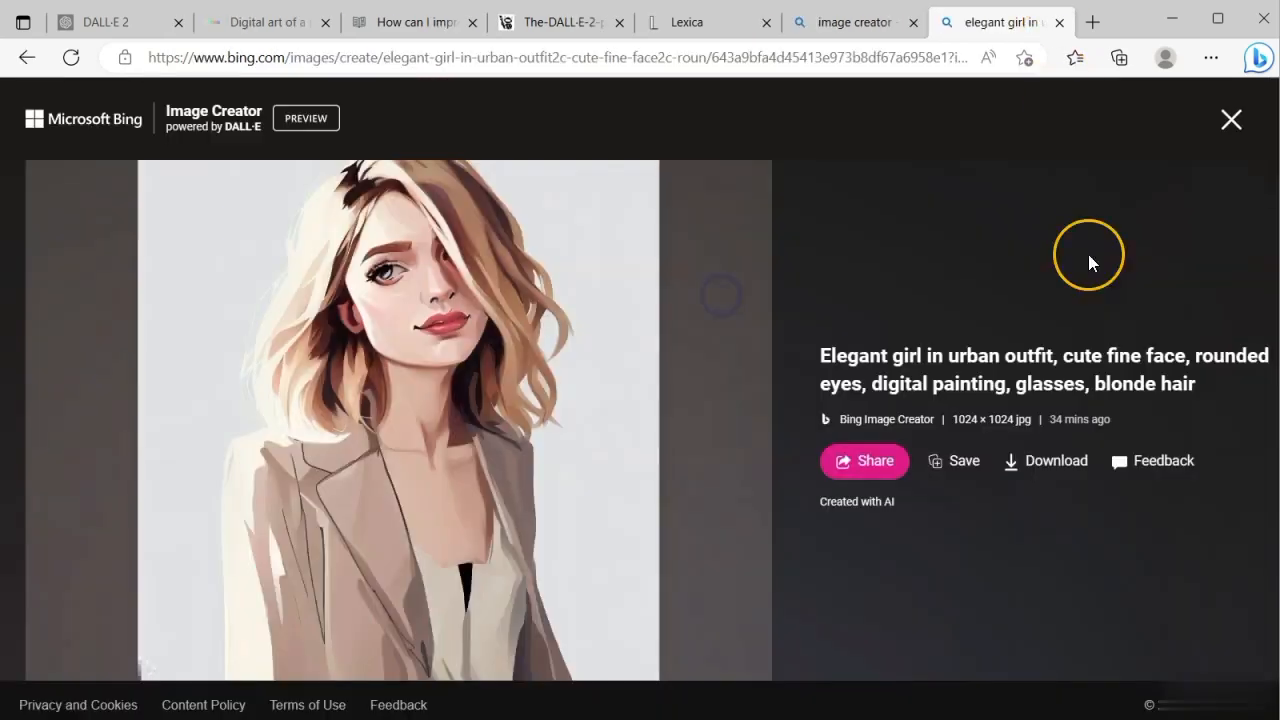
left_click(1229, 117)
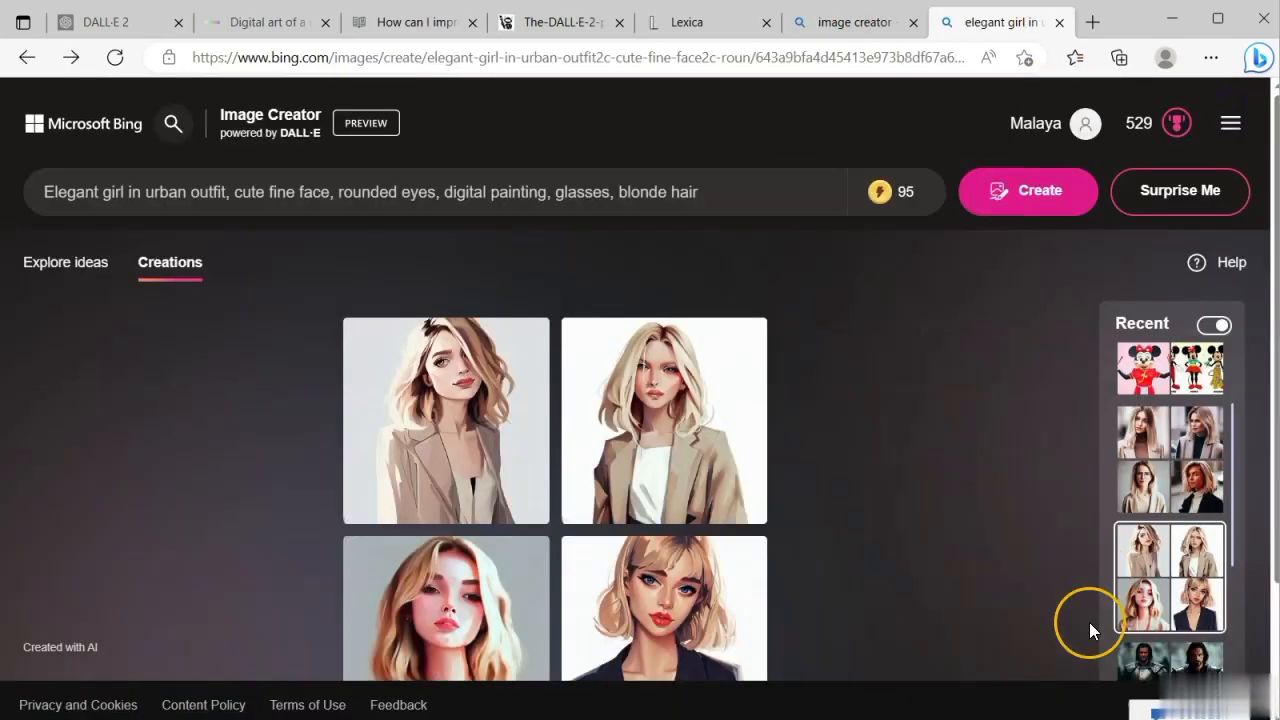
Open the elegant girl creation whose prompt omits digital painting, inspect its first image at full size, and return to the results
left_click(1156, 440)
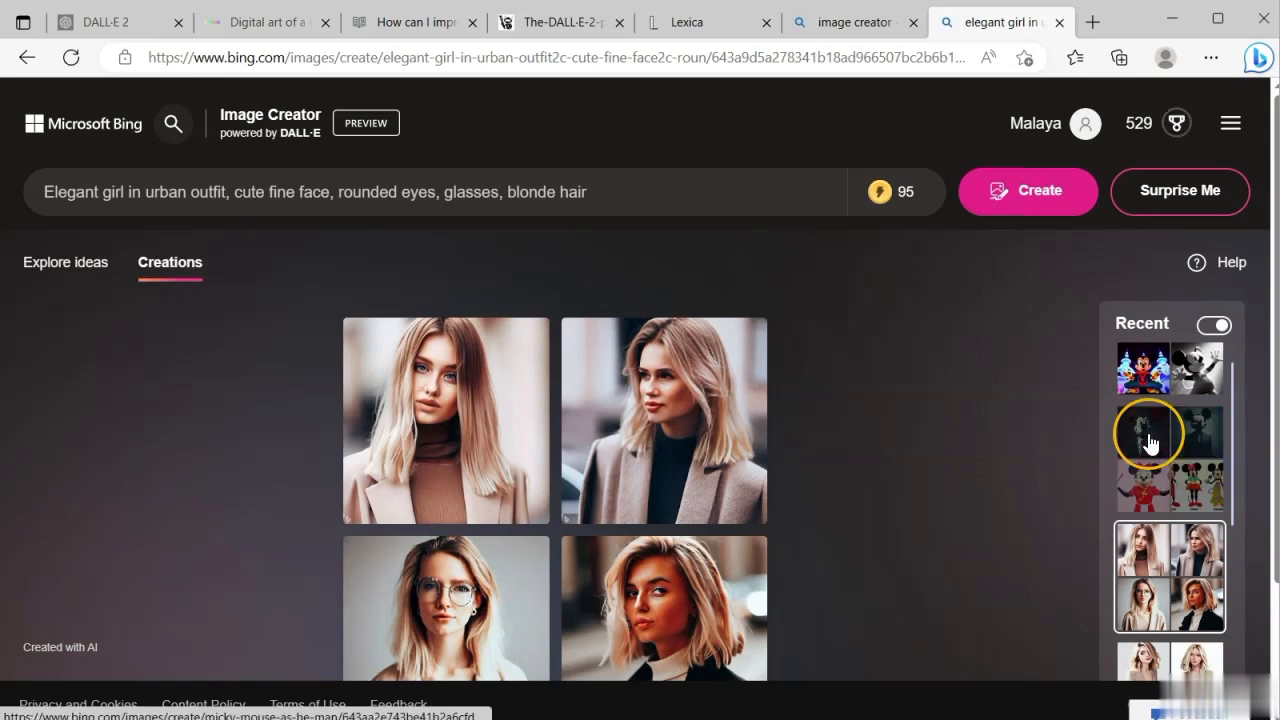
left_click(474, 404)
left_click(476, 410)
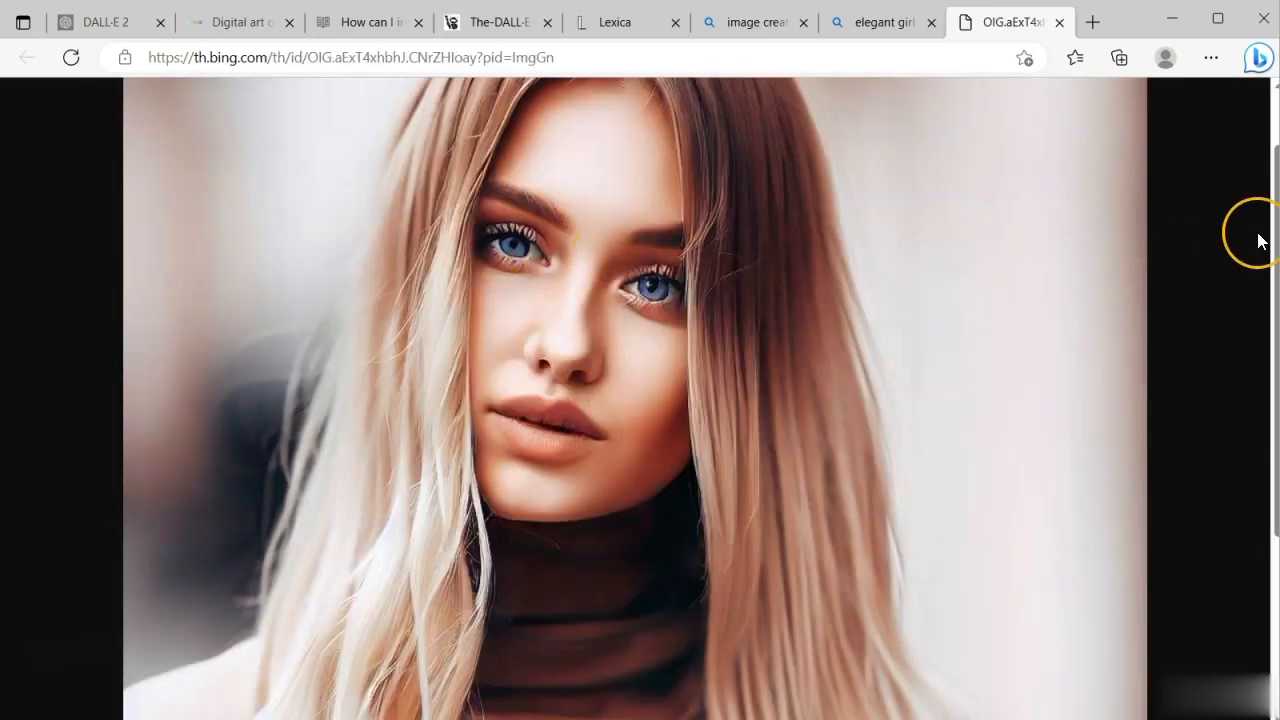
scroll(1095, 315, "up", 1)
left_click(1098, 320)
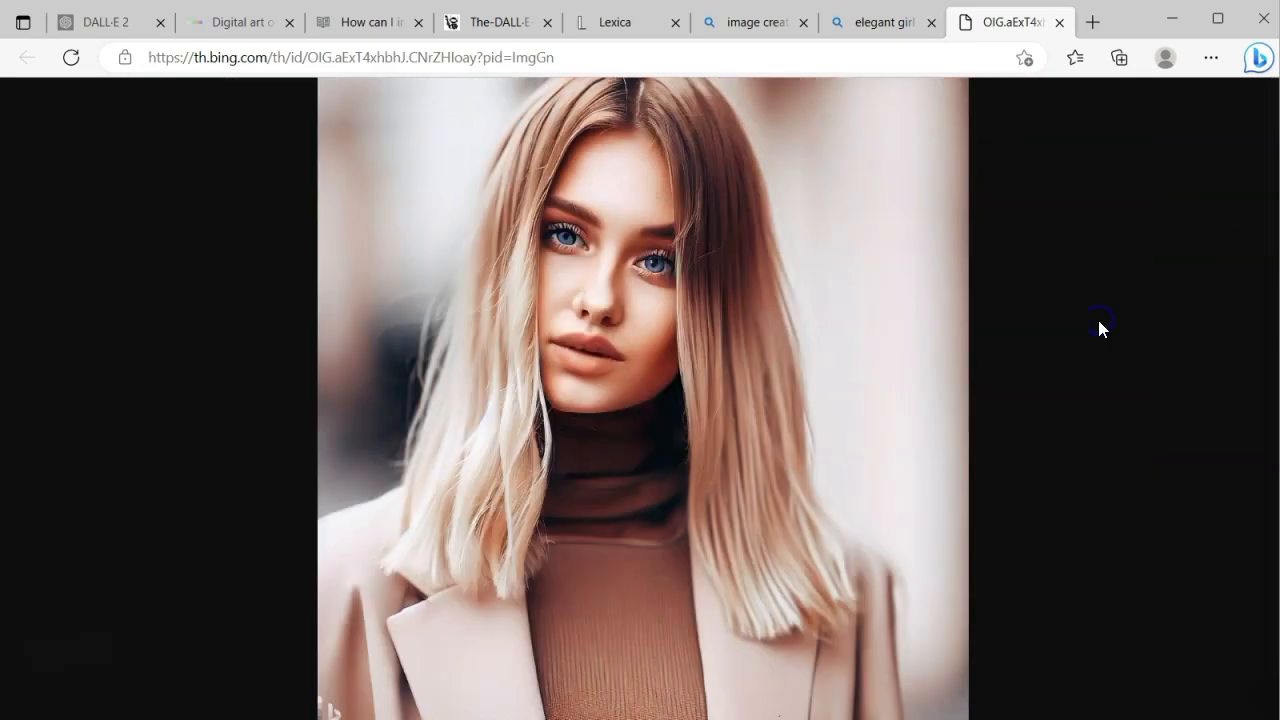
left_click(1057, 28)
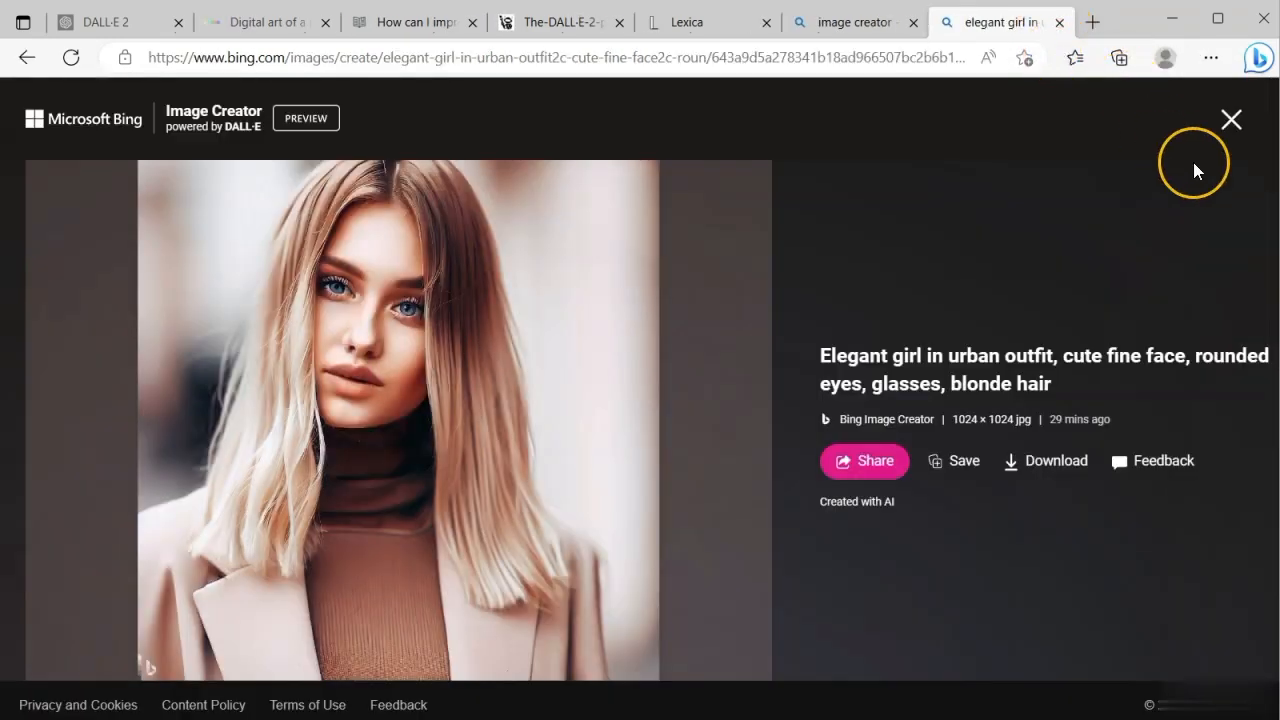
left_click(1231, 121)
View the second image of the photorealistic elegant girl set at full size in its own tab
scroll(895, 416, "down", 1)
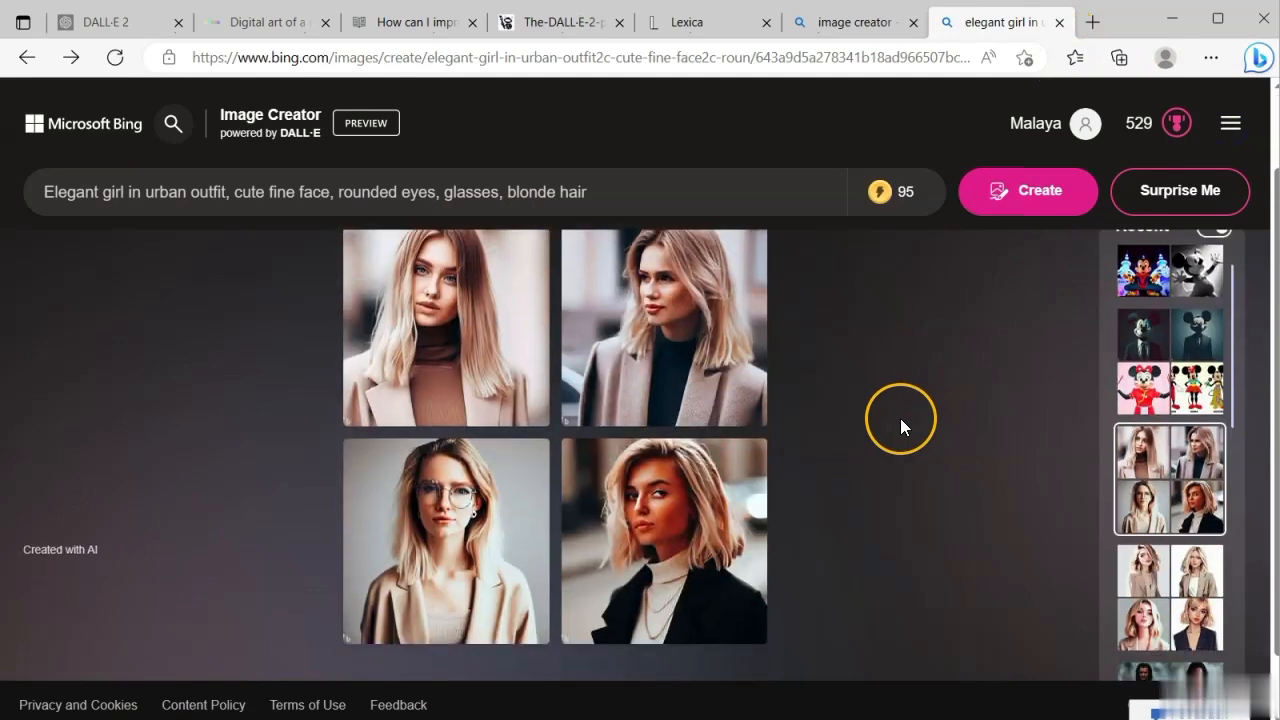
left_click(650, 306)
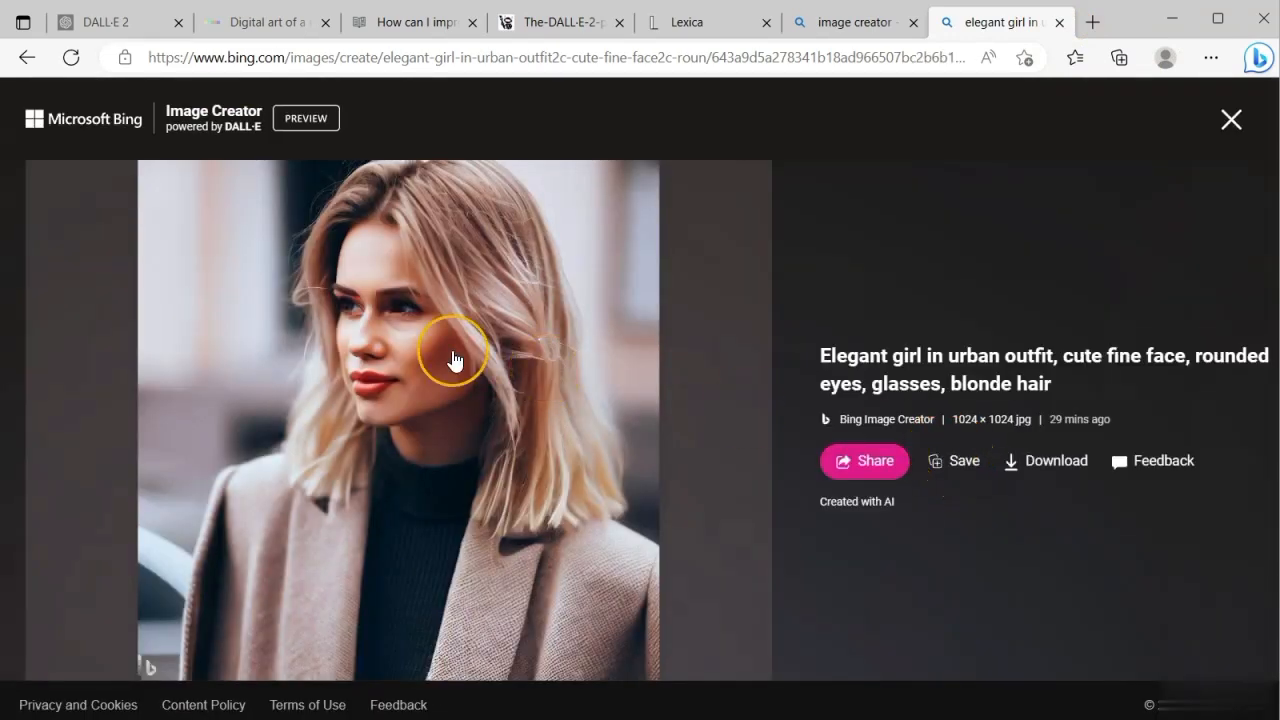
left_click(452, 357)
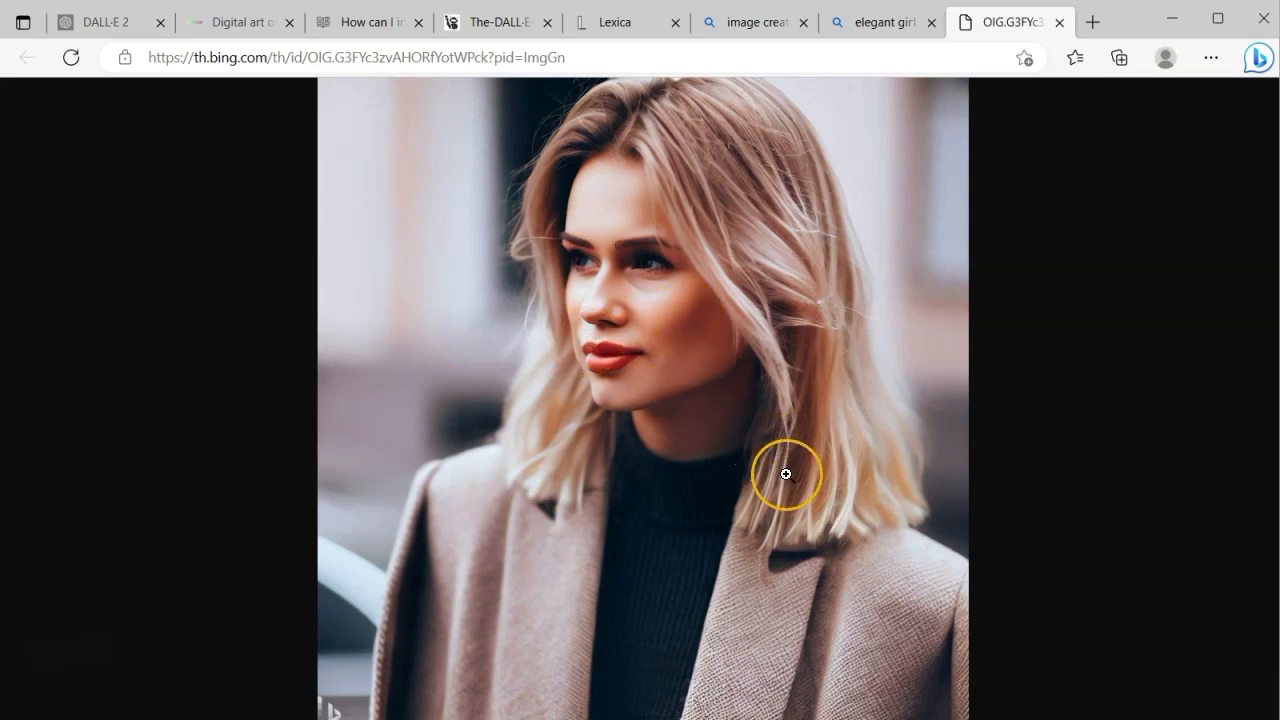
Inspect the portrait at full size, fit it back to the window, close its tab, and return to the results
left_click(639, 363)
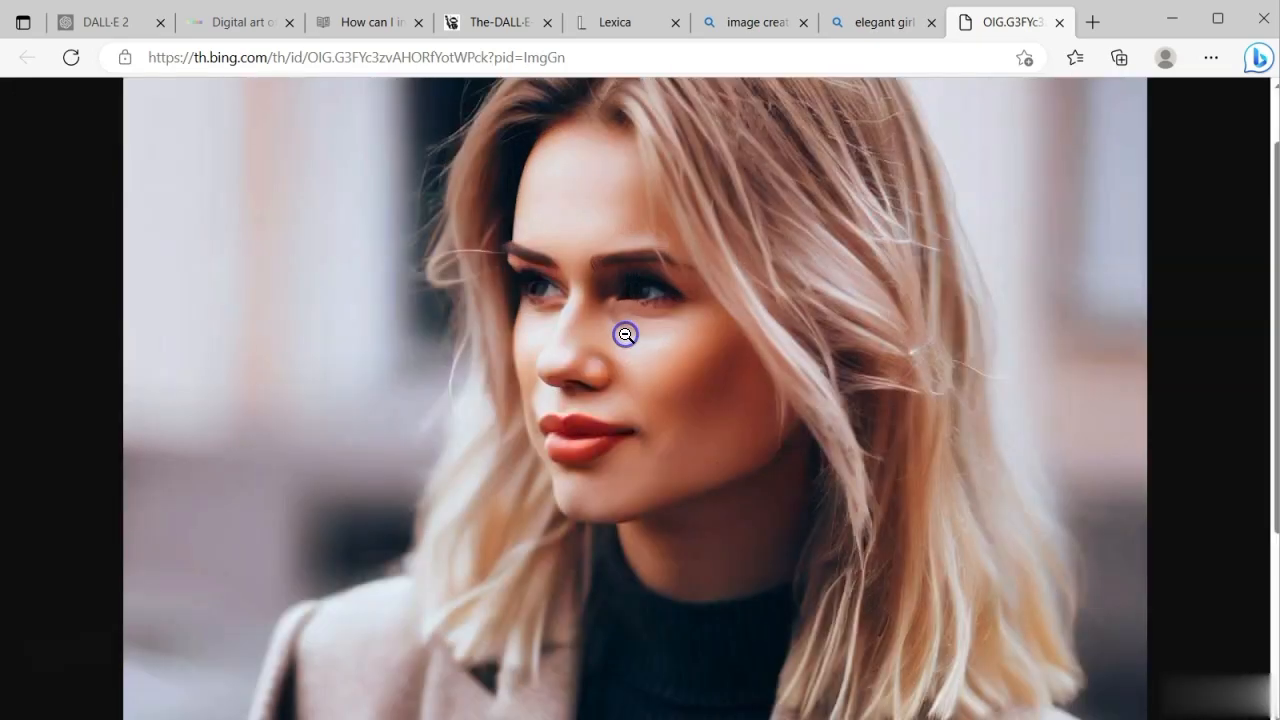
left_click(786, 378)
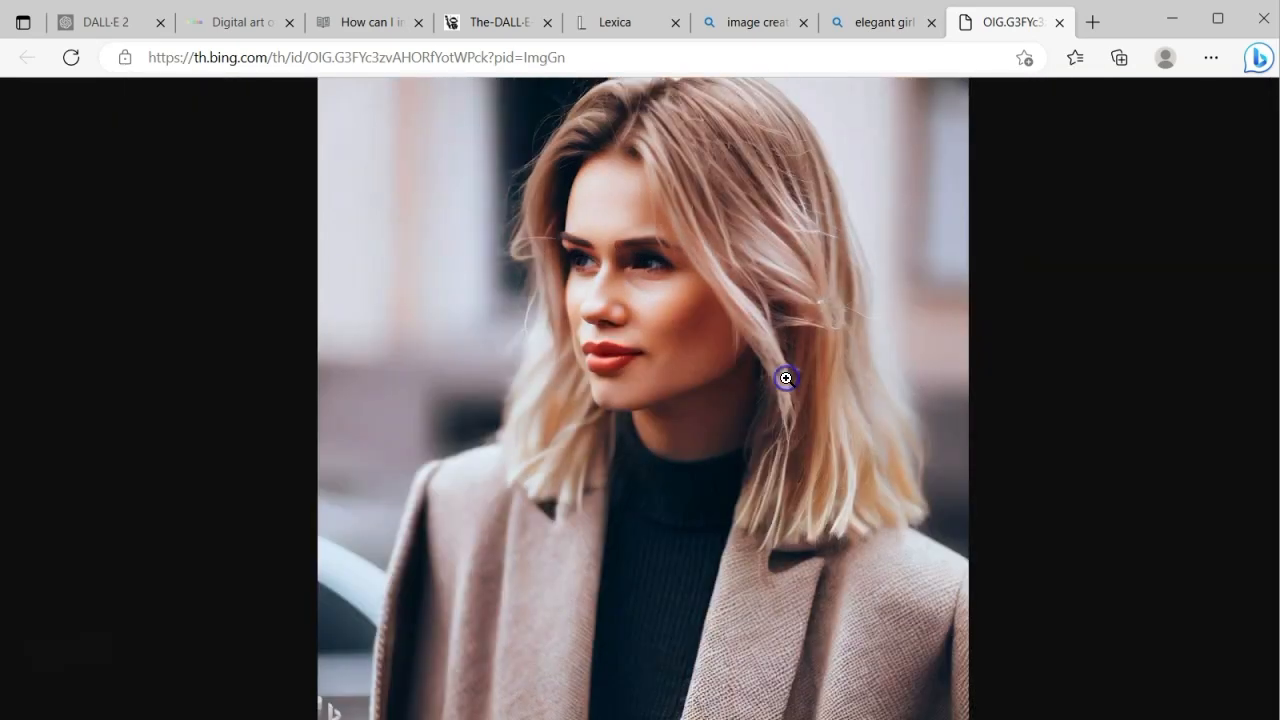
left_click(1058, 22)
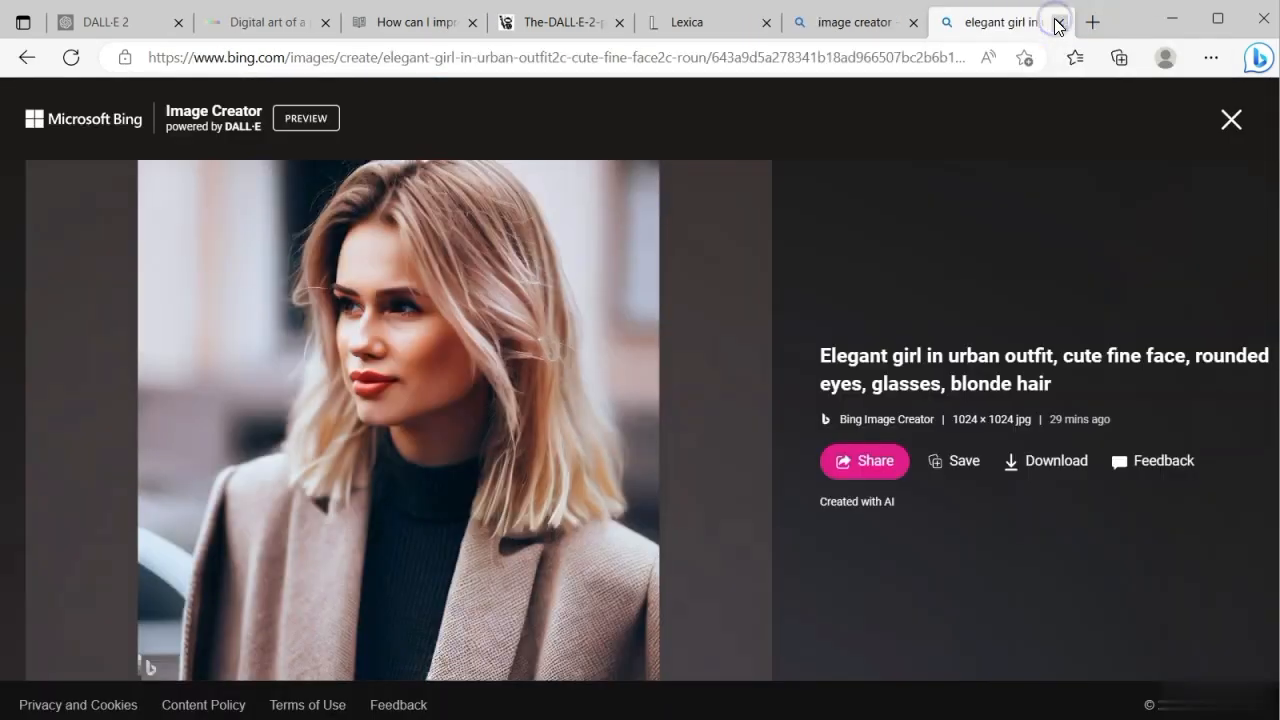
left_click(1233, 130)
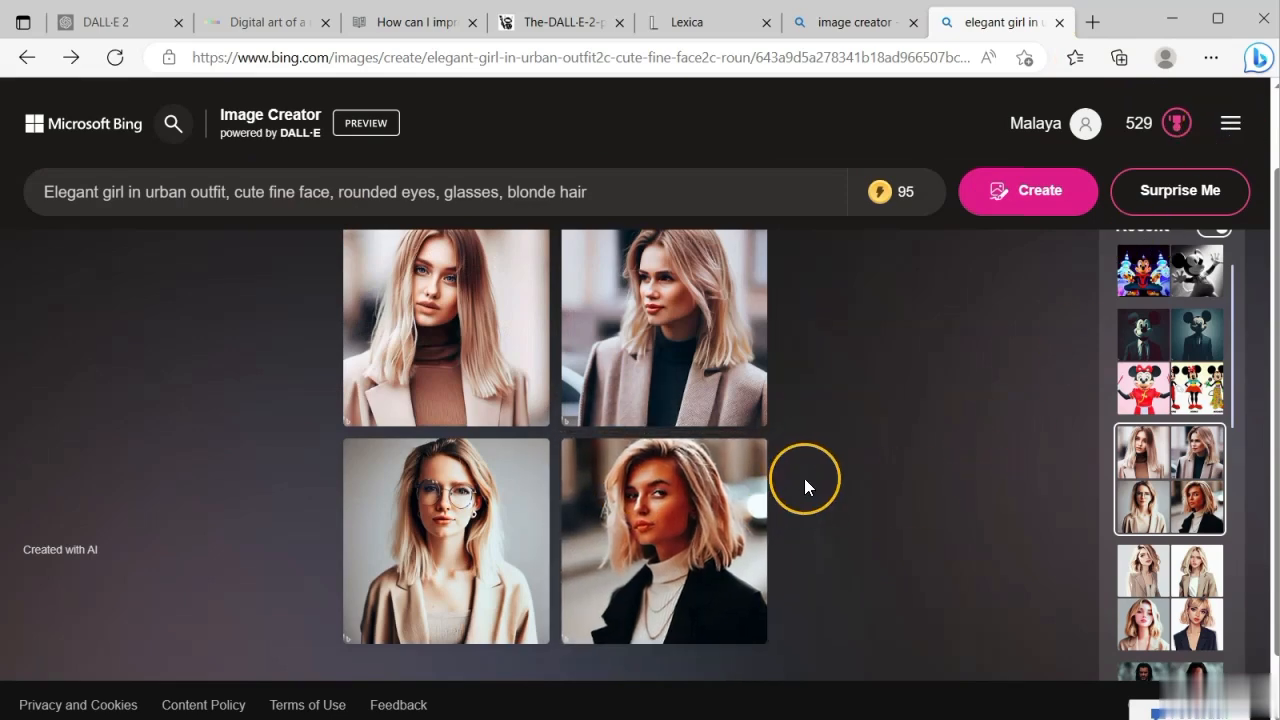
Reuse the Bing prompt in DALL·E to generate "Elegant girl in urban outfit, cute fine face, rounded eyes, glasses, blonde hair"
left_click_drag(594, 191, 97, 193)
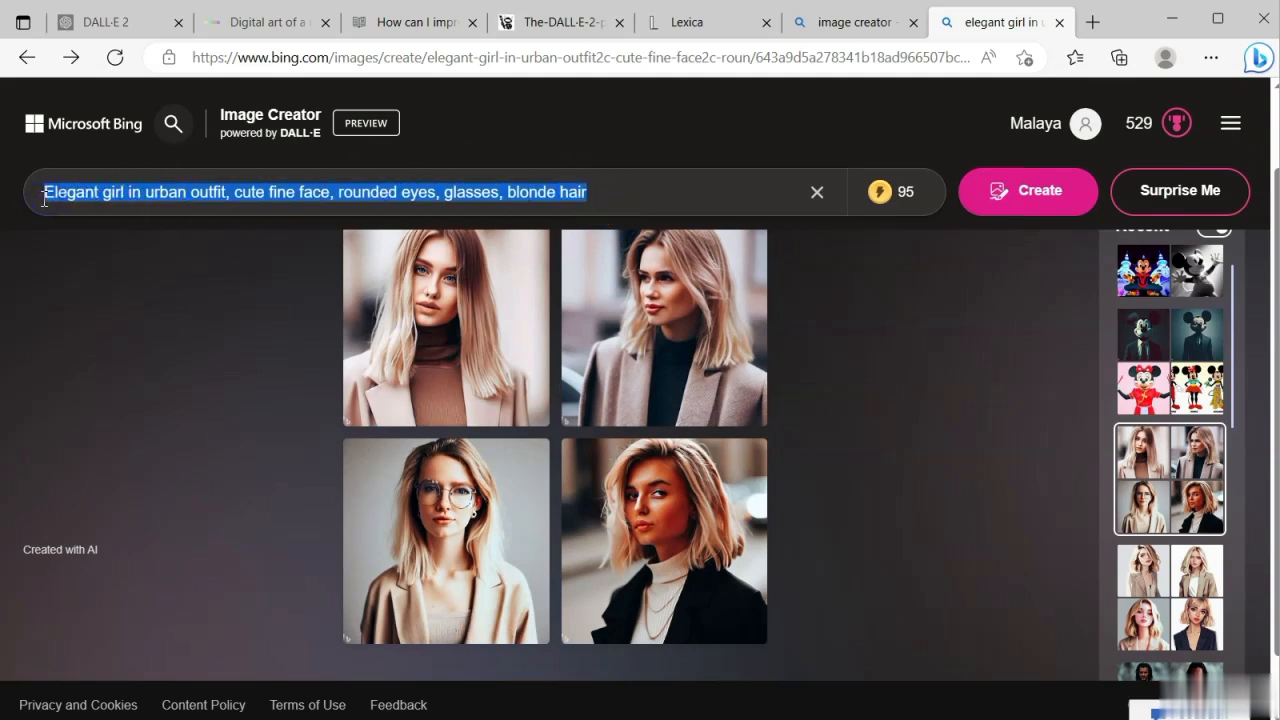
left_click(262, 25)
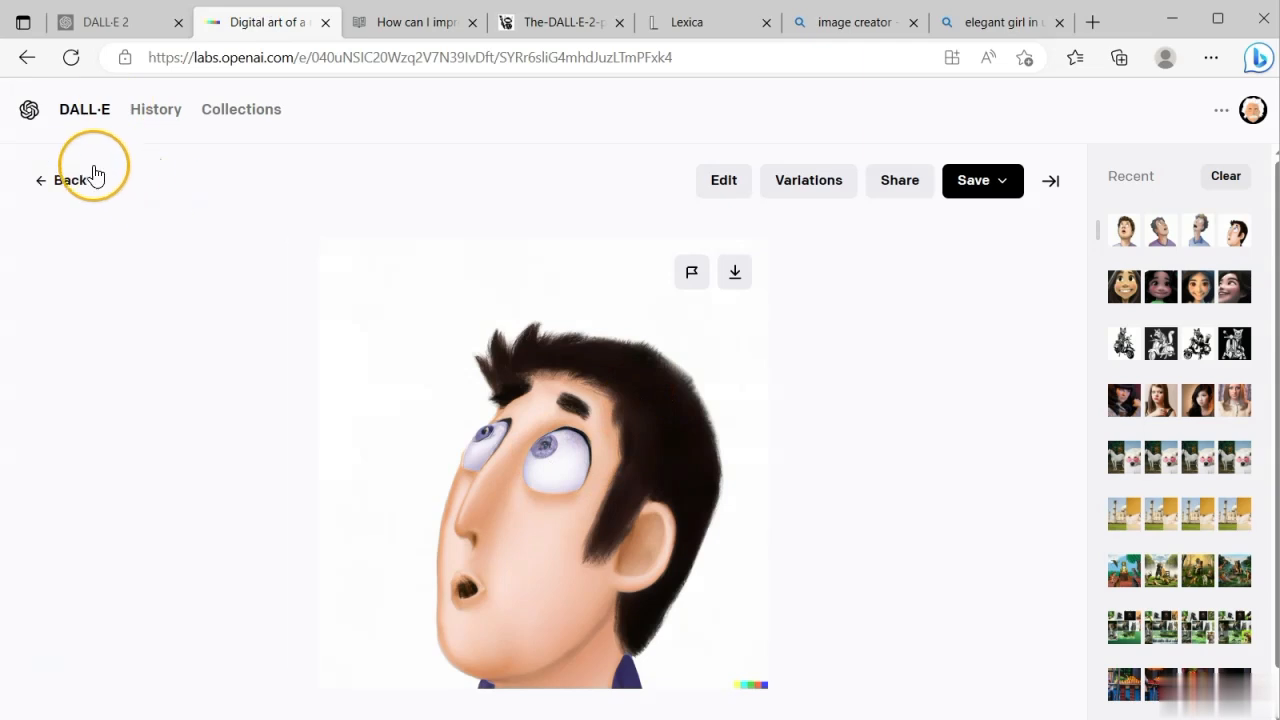
left_click(81, 179)
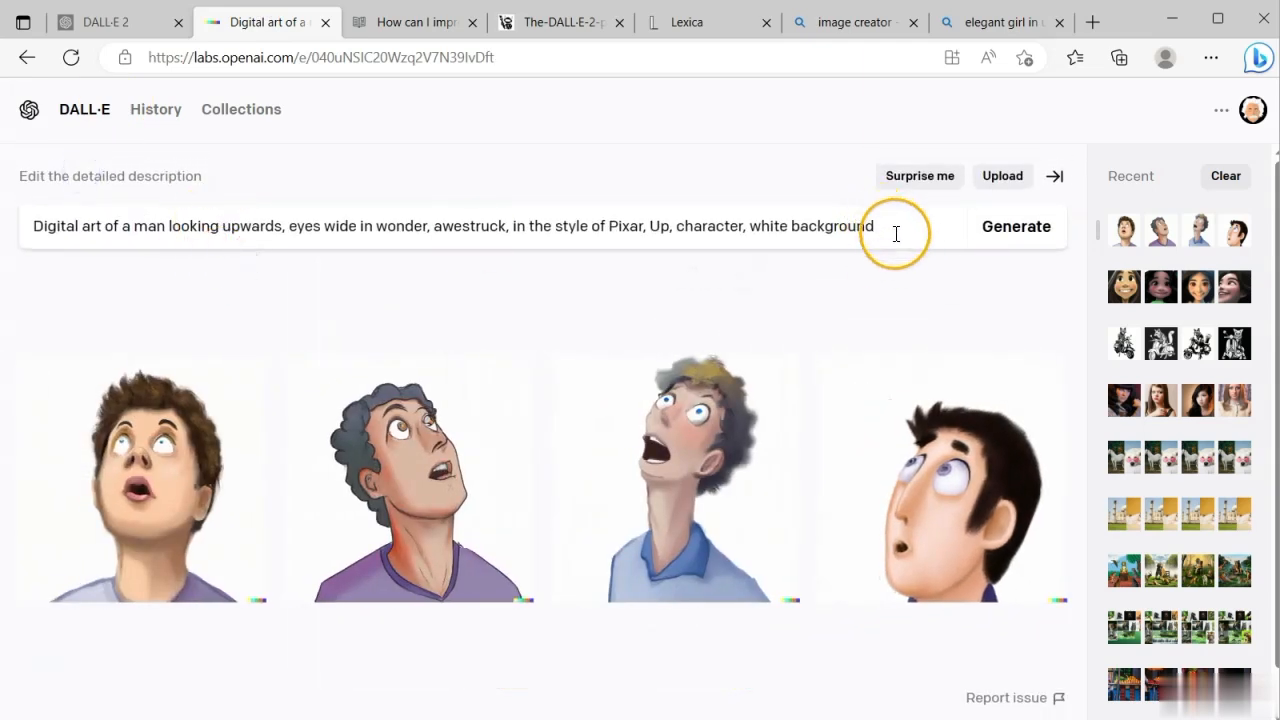
left_click(886, 226)
left_click_drag(886, 226, 33, 226)
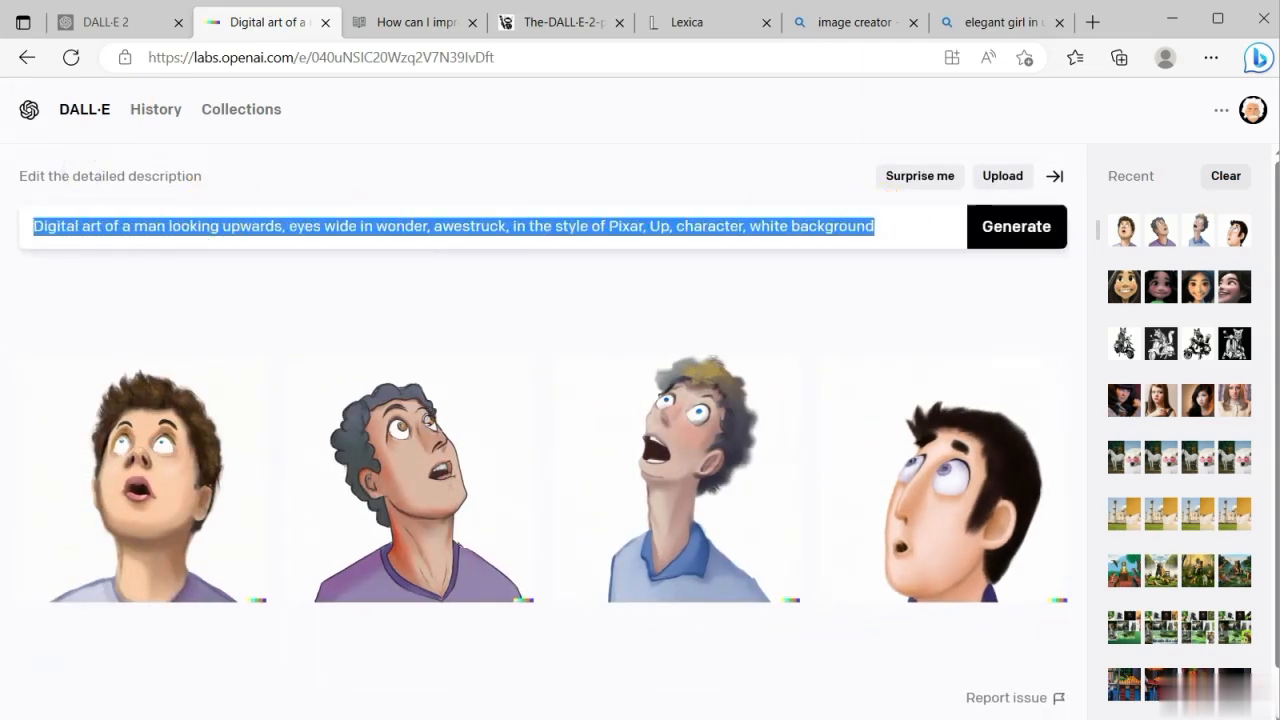
type("Elegant girl in urban outfit, cute fine face, rounded eyes, glasses, blonde hair")
left_click(1041, 237)
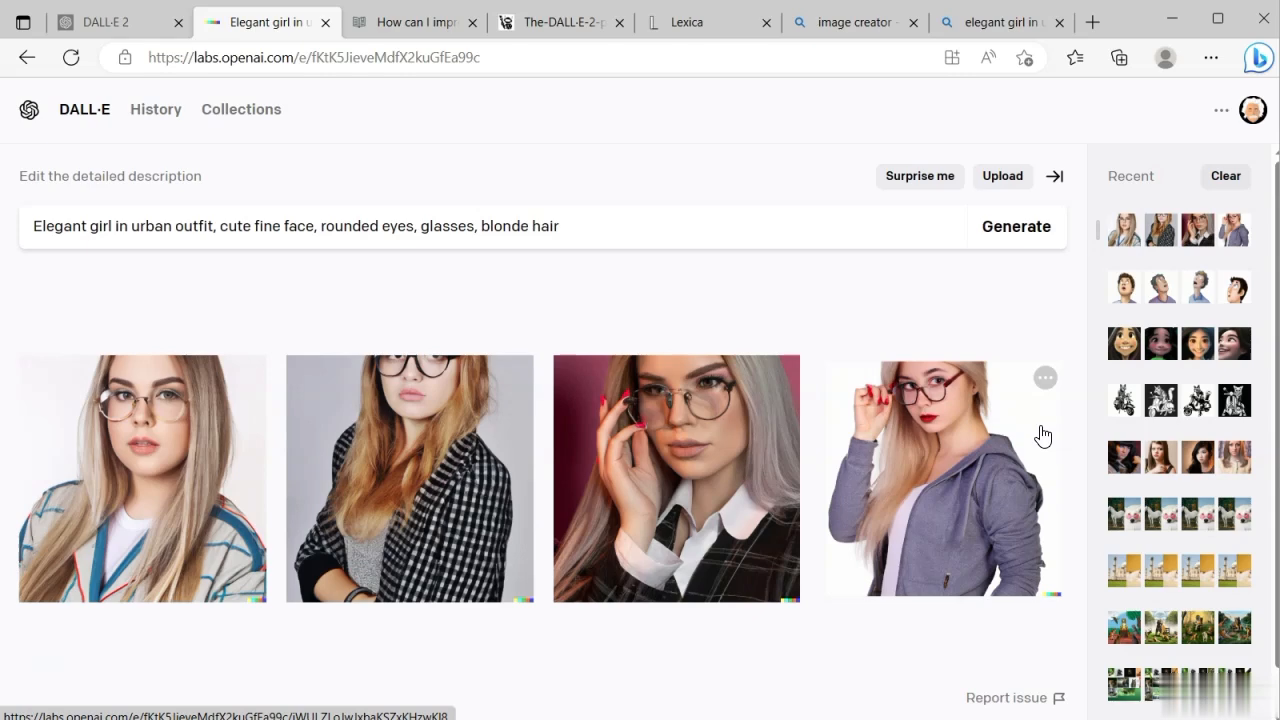
View the four generated DALL·E images of the elegant girl one after another in enlarged view
left_click(118, 447)
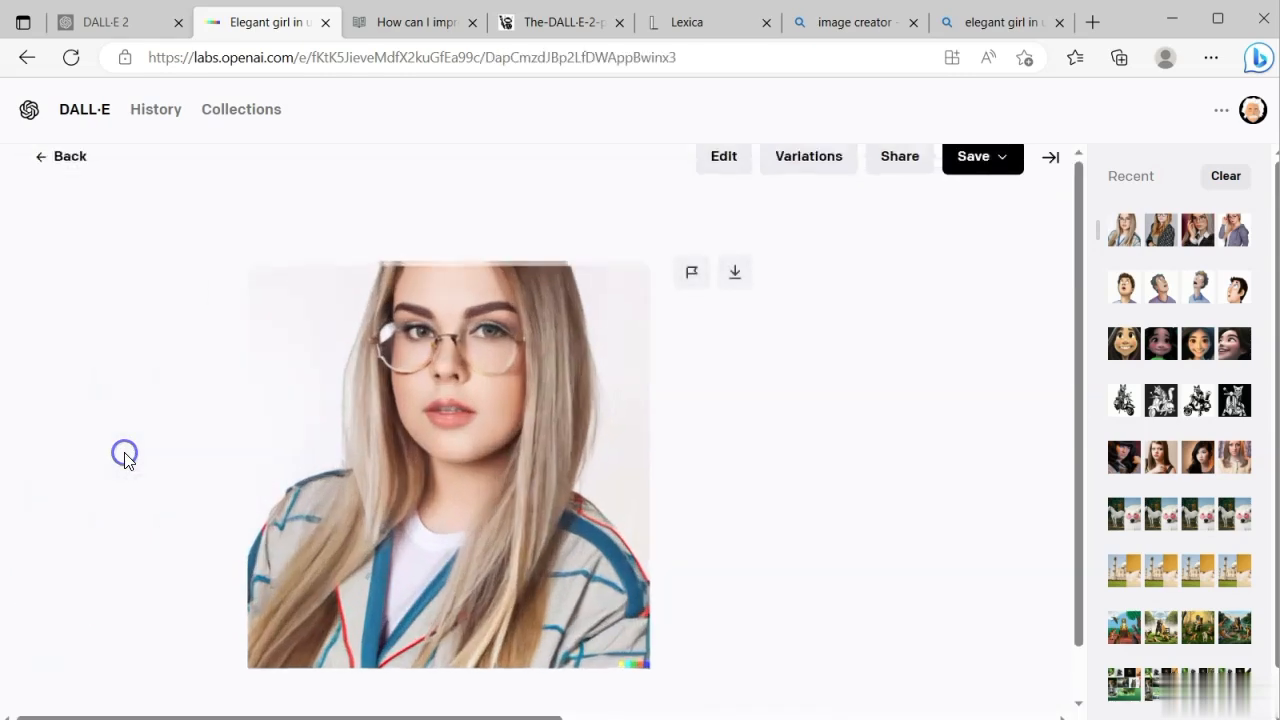
mouse_move(754, 334)
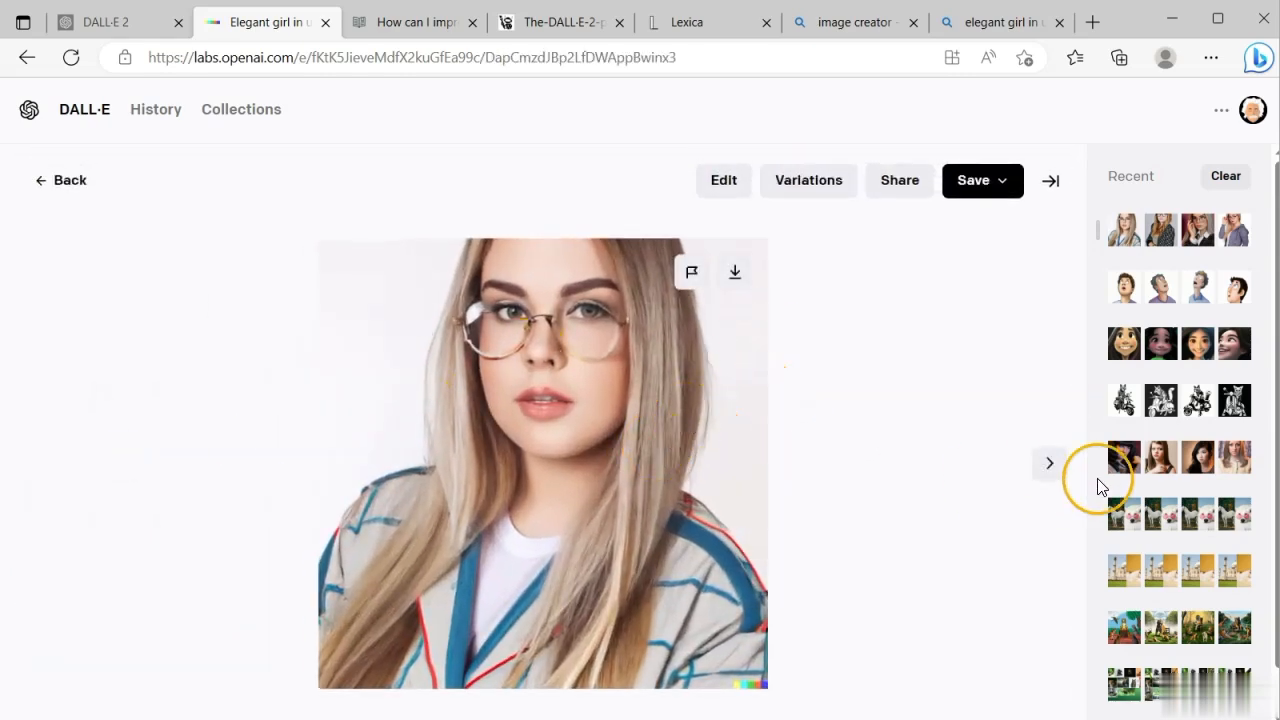
left_click(1047, 468)
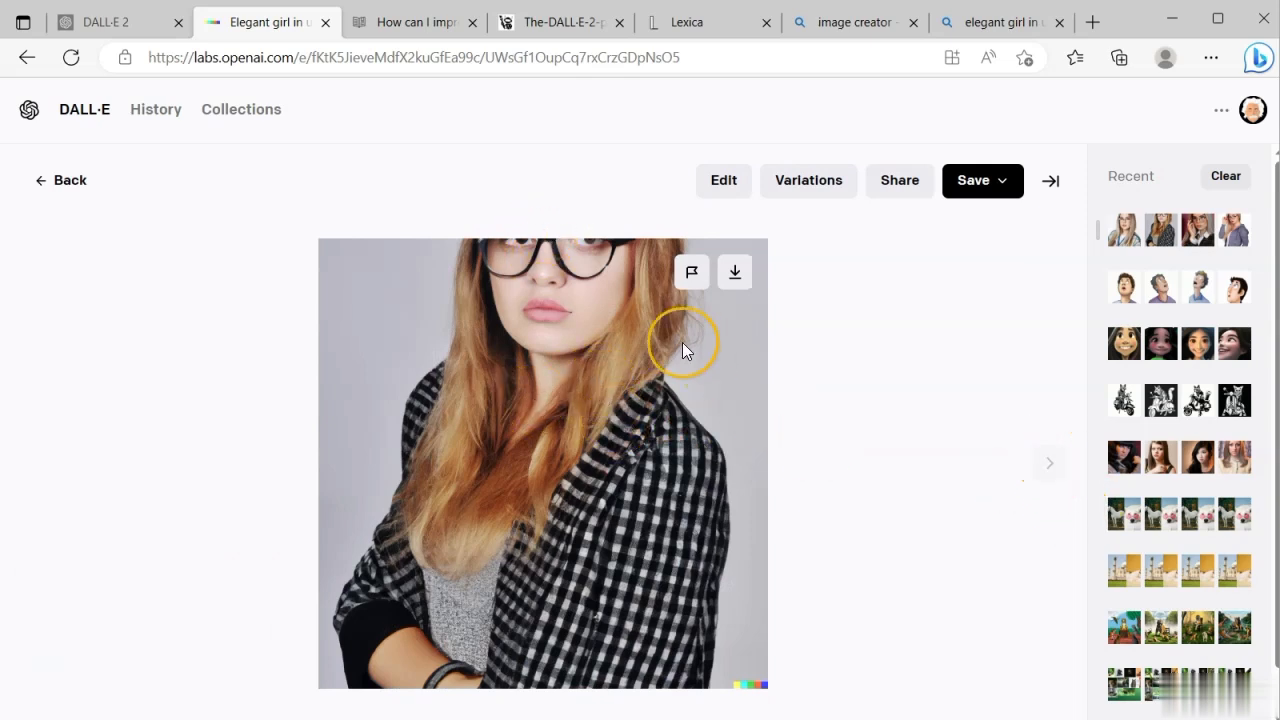
left_click(1056, 468)
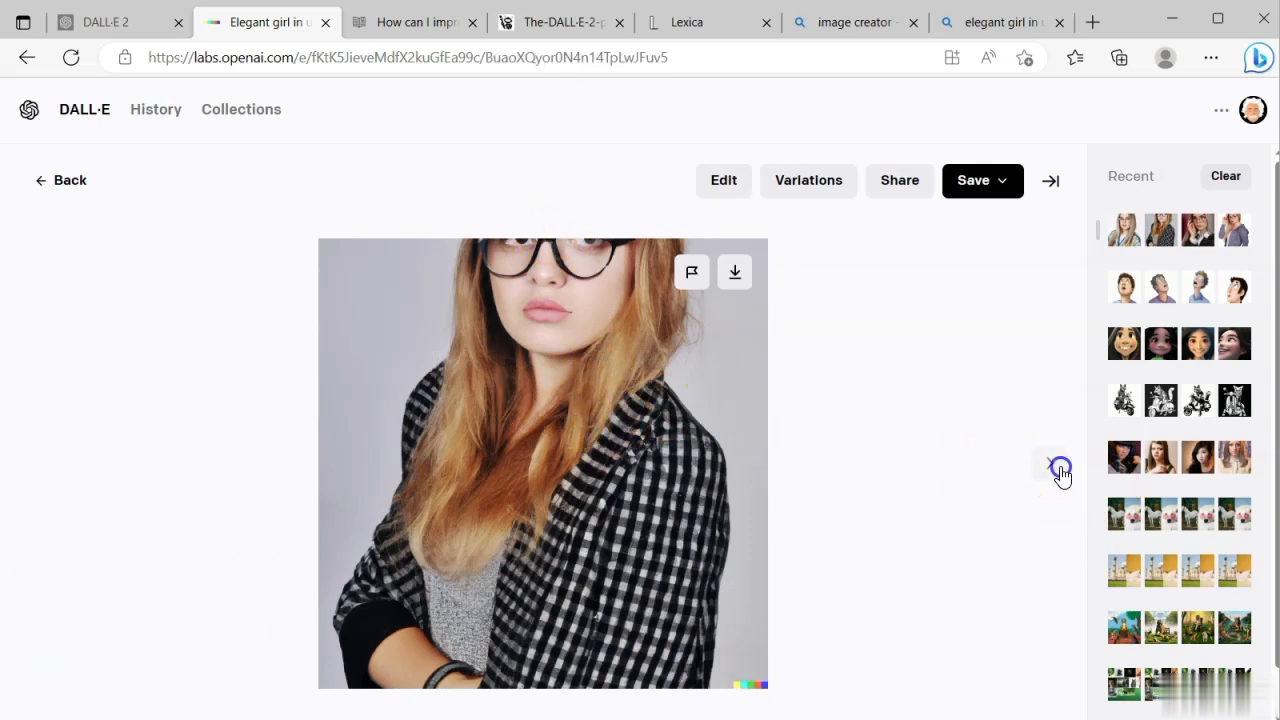
left_click(1062, 477)
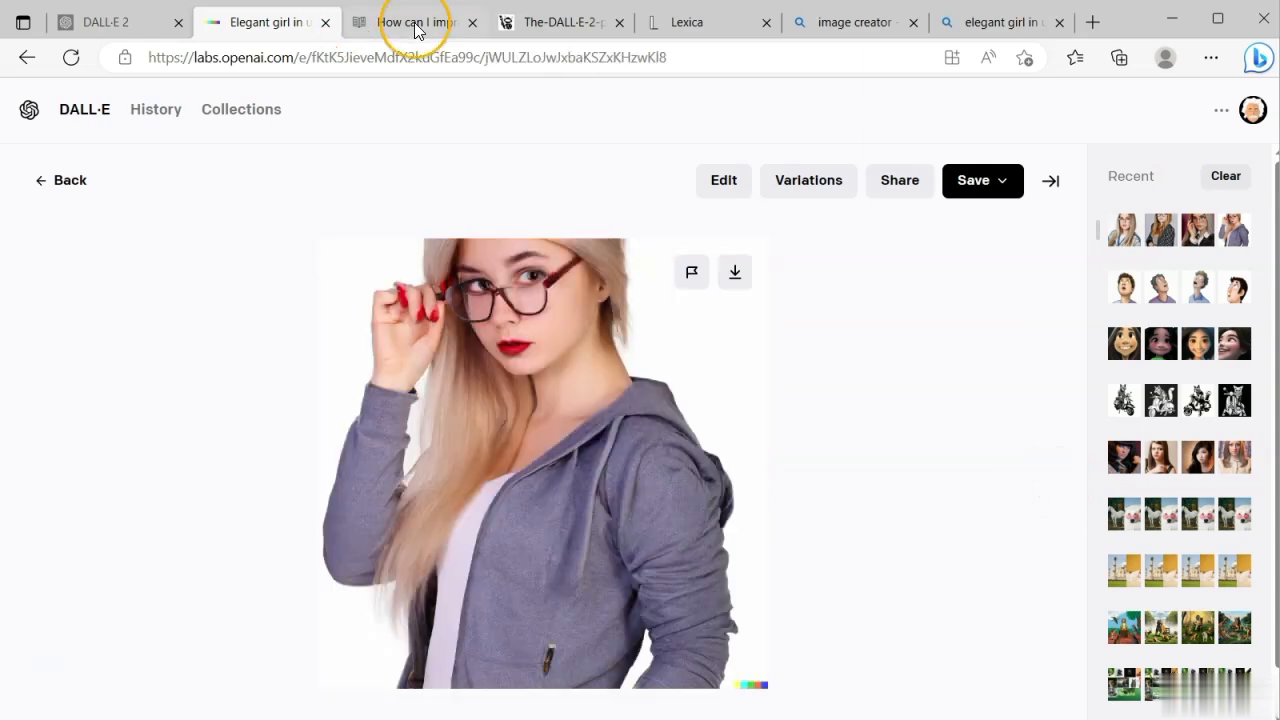
Switch back to the Bing Image Creator results and view the first and fourth elegant girl images for comparison
left_click(840, 33)
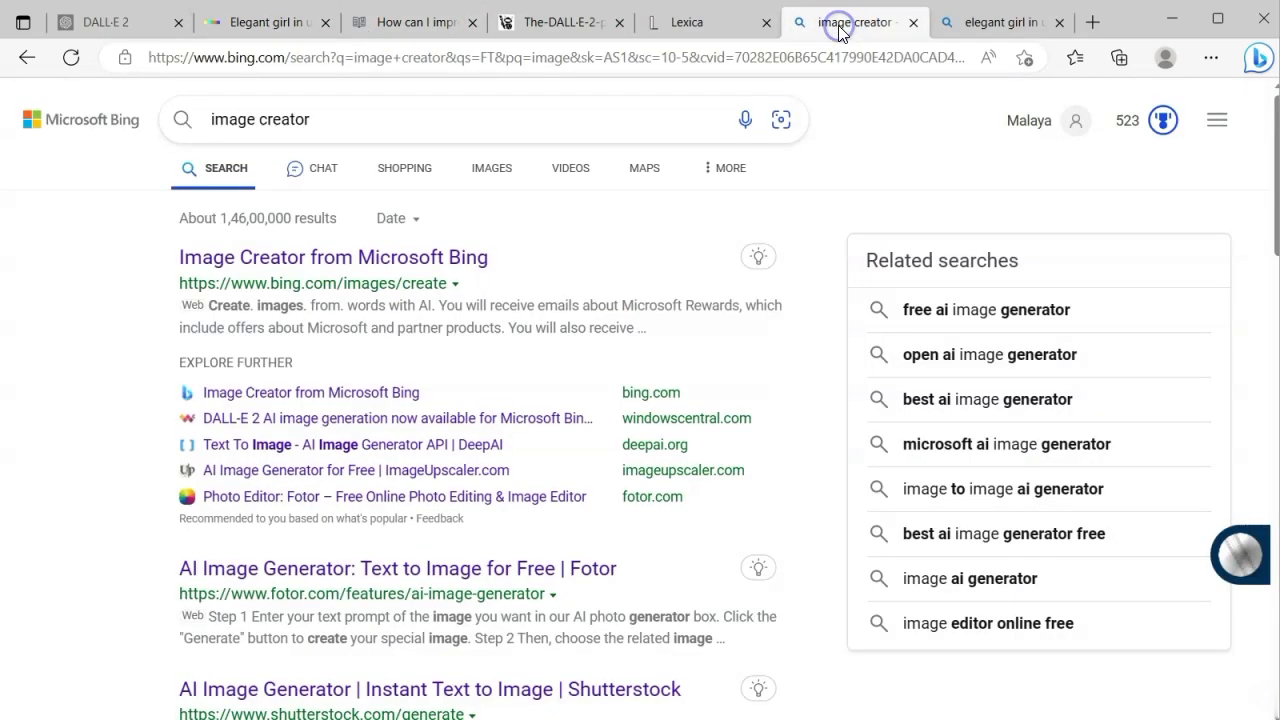
left_click(980, 28)
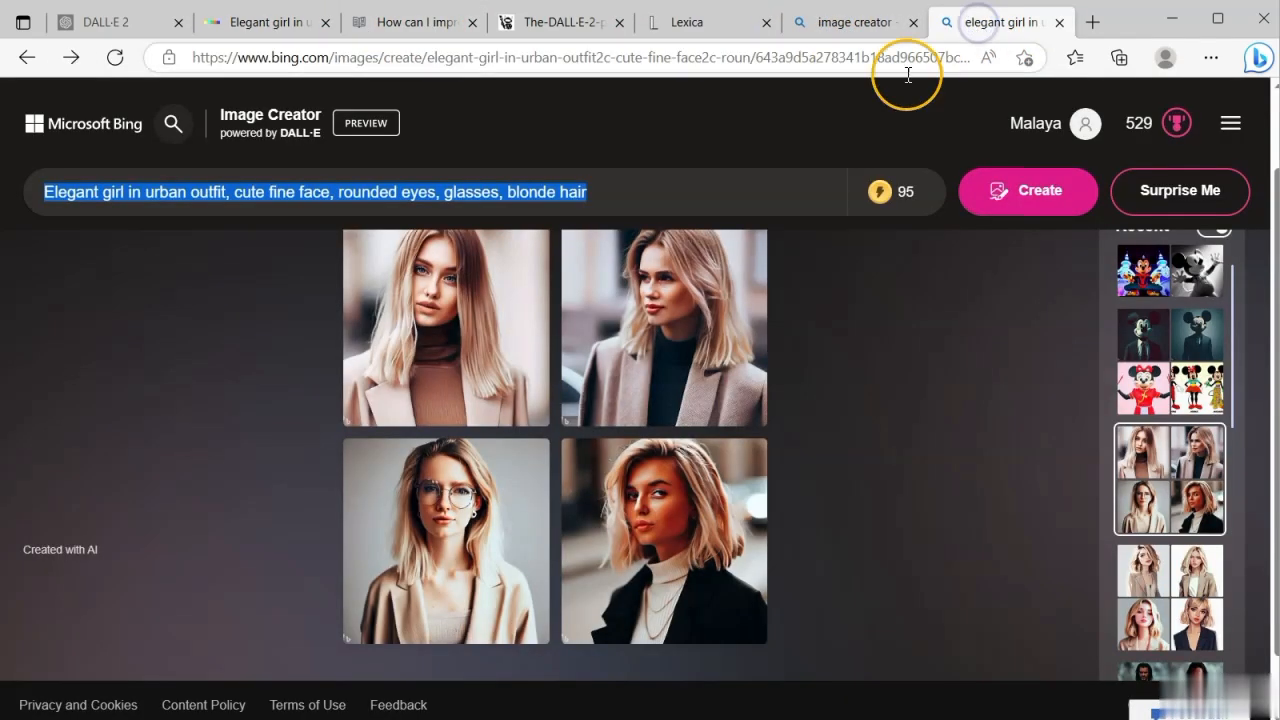
left_click(474, 382)
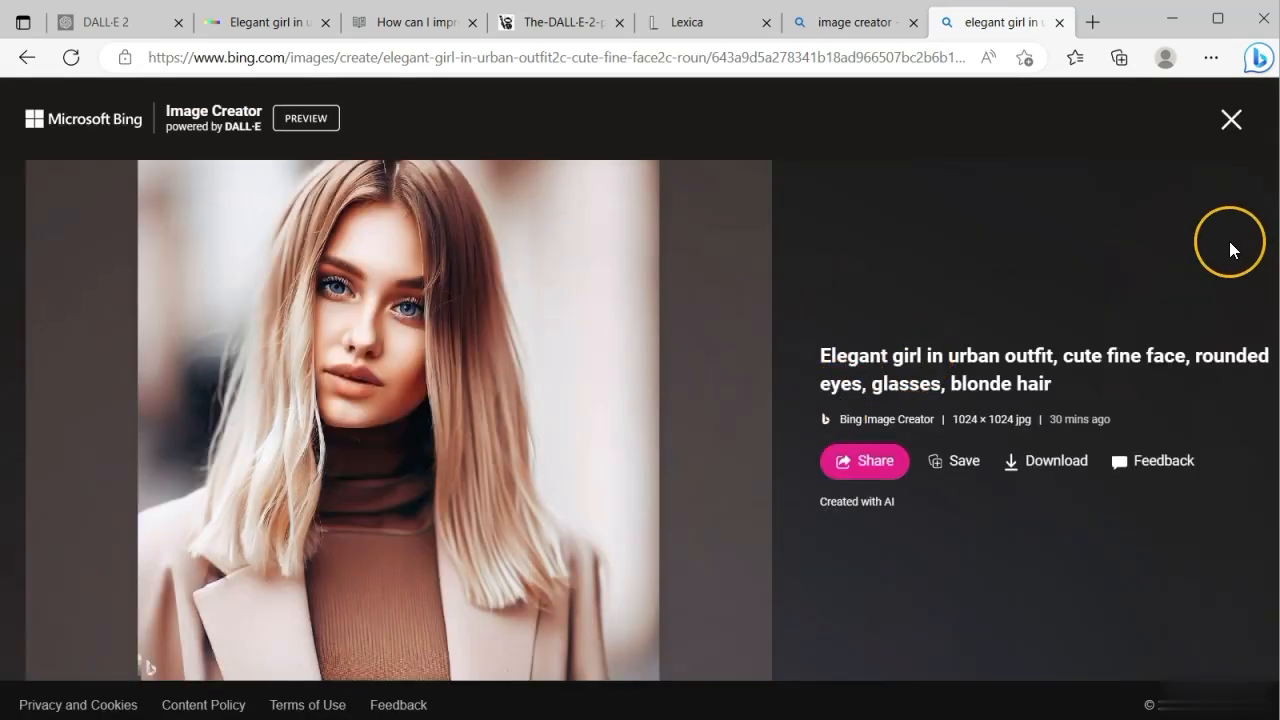
left_click(1231, 120)
left_click(669, 506)
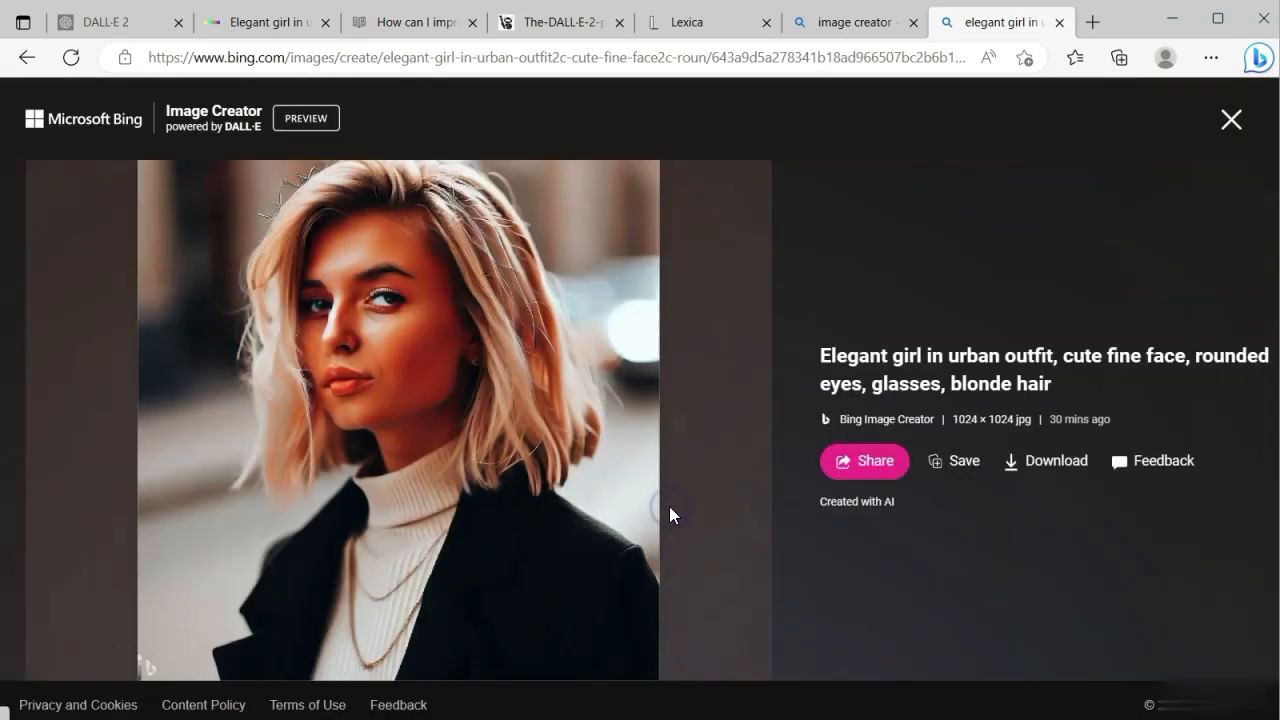
left_click(1231, 121)
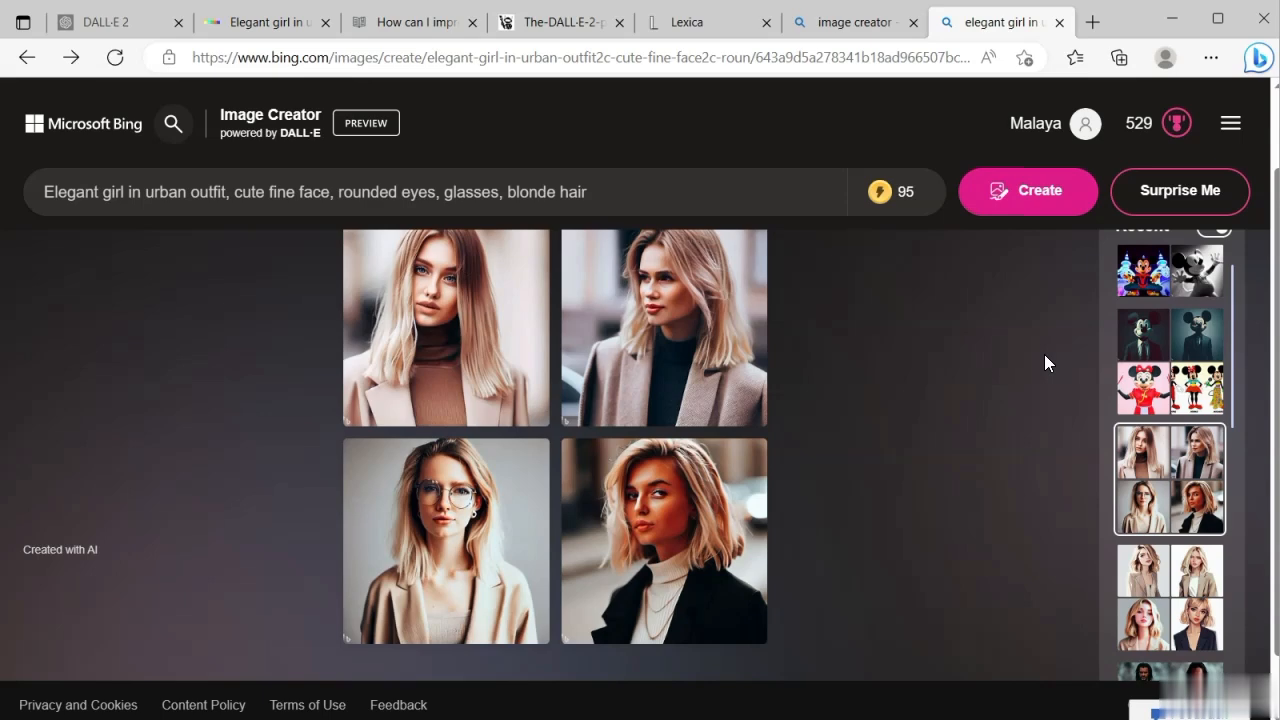
Look over the elegant girl results and check the explanation of the boosts counter beside the prompt
scroll(926, 437, "down", 1)
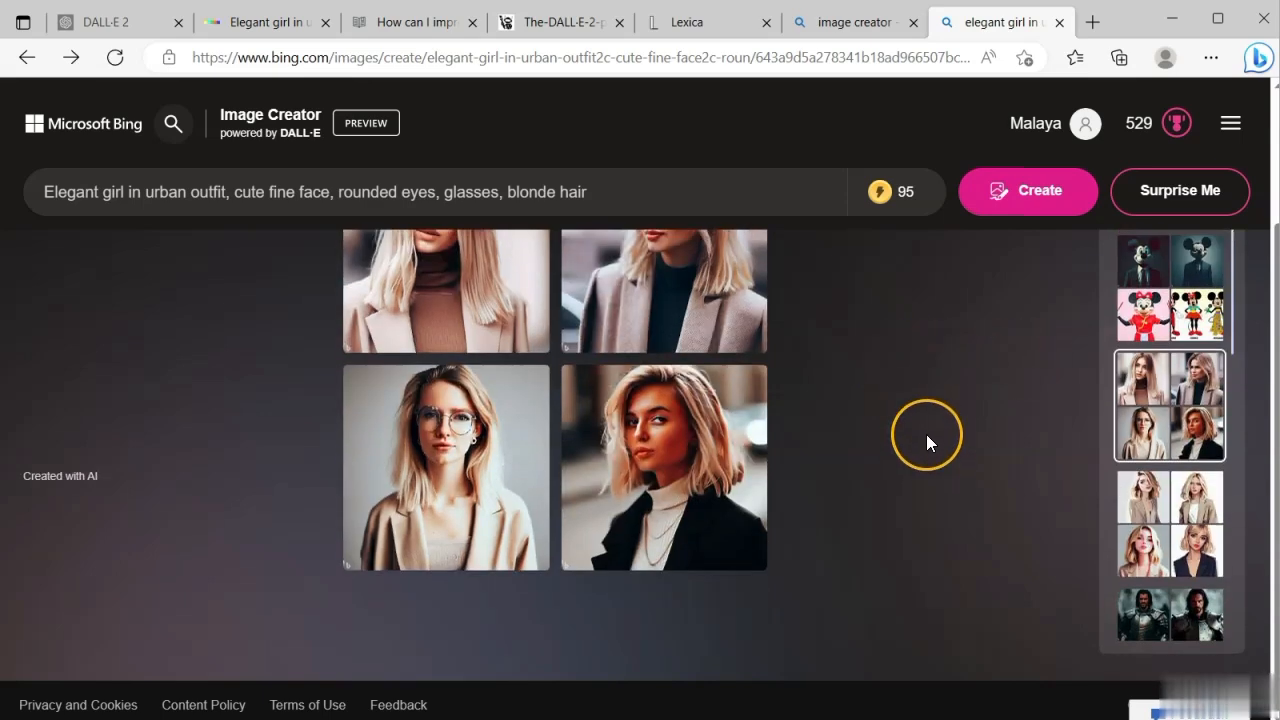
scroll(928, 432, "up", 2)
scroll(935, 420, "down", 2)
mouse_move(900, 198)
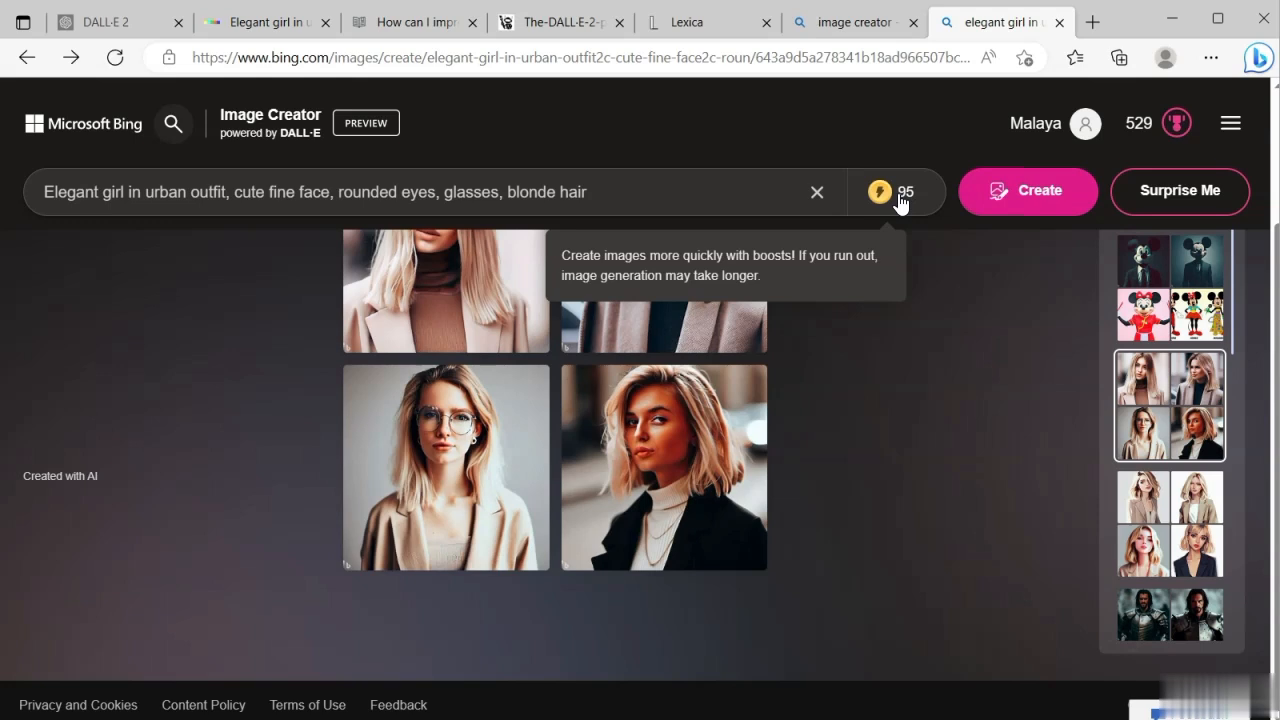
left_click(905, 197)
Open the Image Creator help page and read the FAQ answers on the waiting list and supported languages
left_click(286, 125)
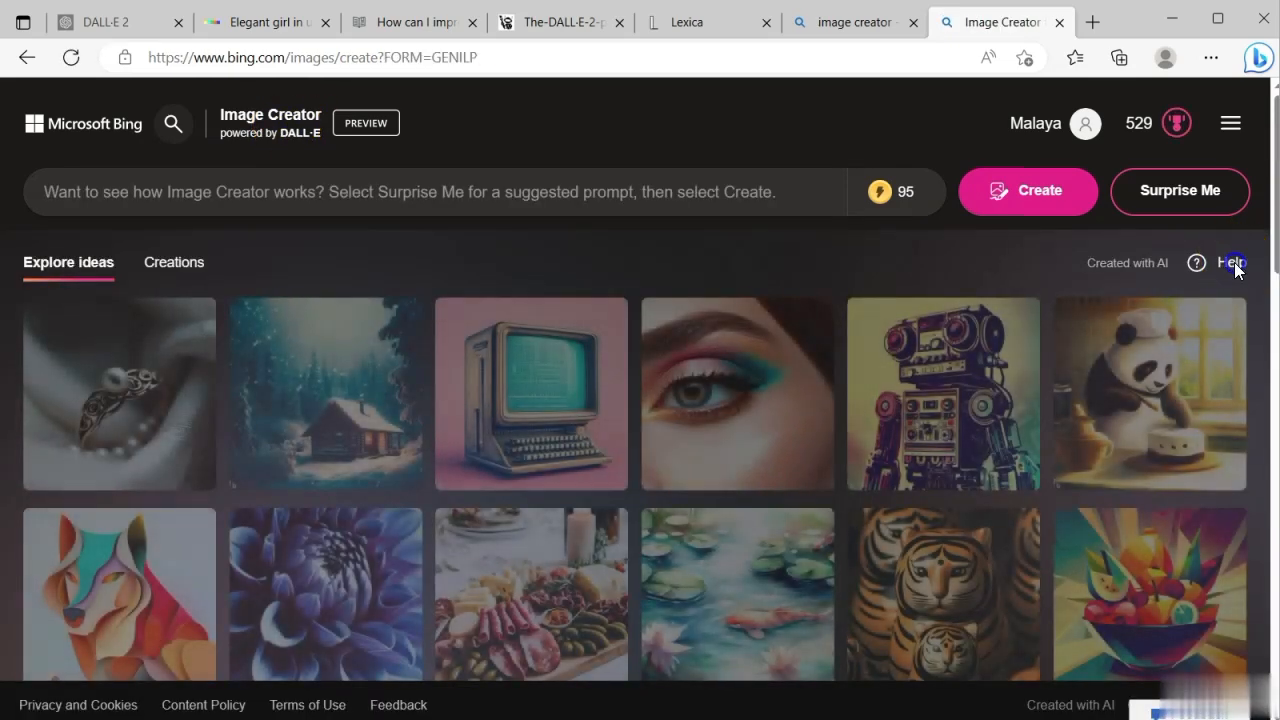
left_click(1232, 264)
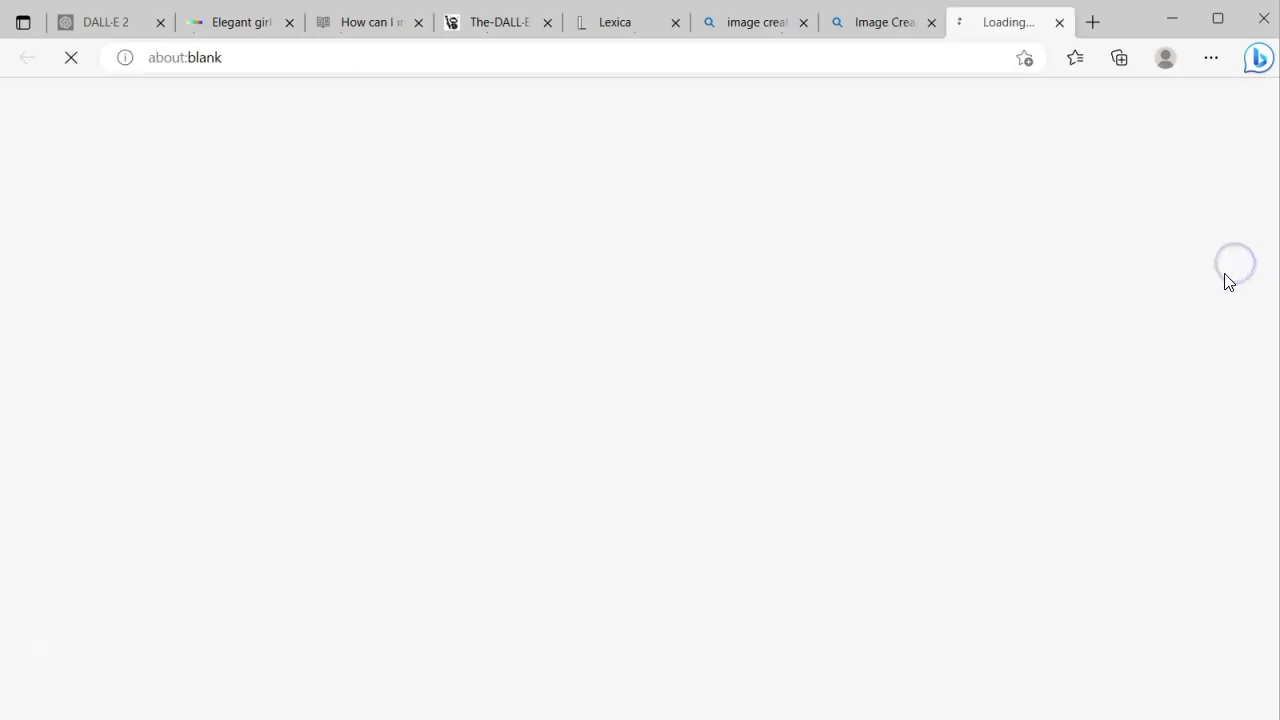
scroll(578, 472, "down", 1)
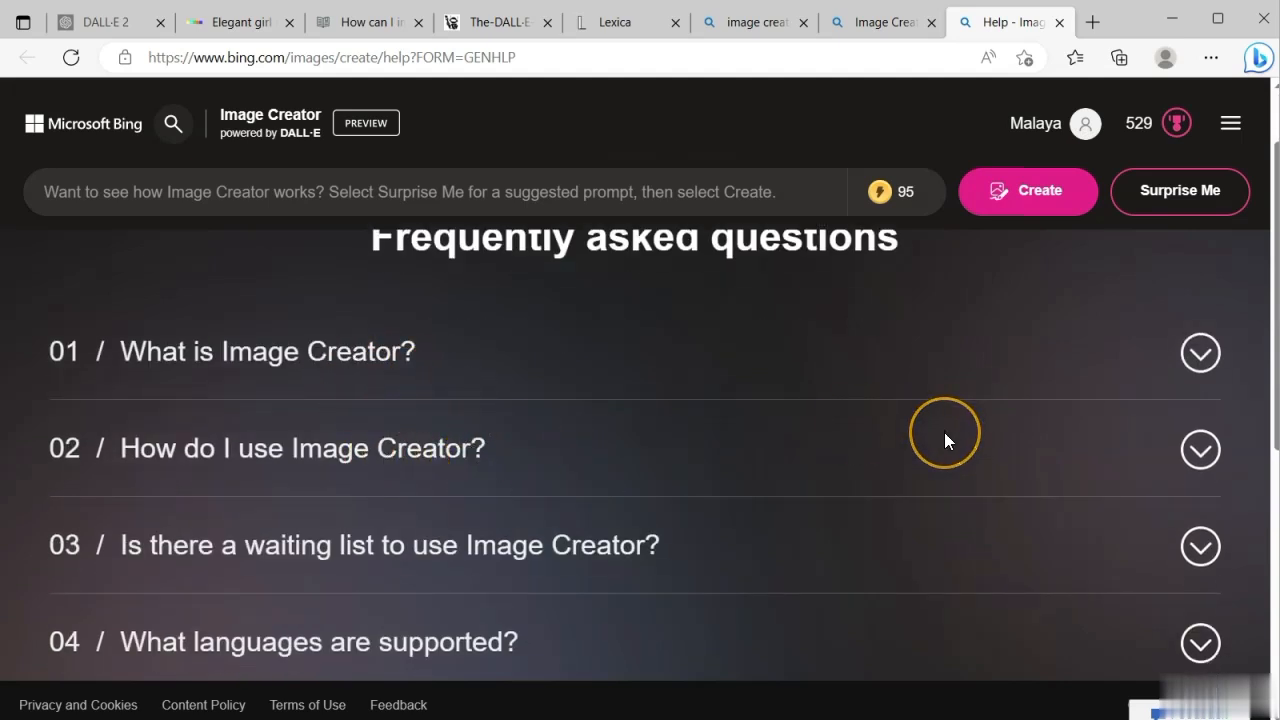
scroll(946, 437, "down", 1)
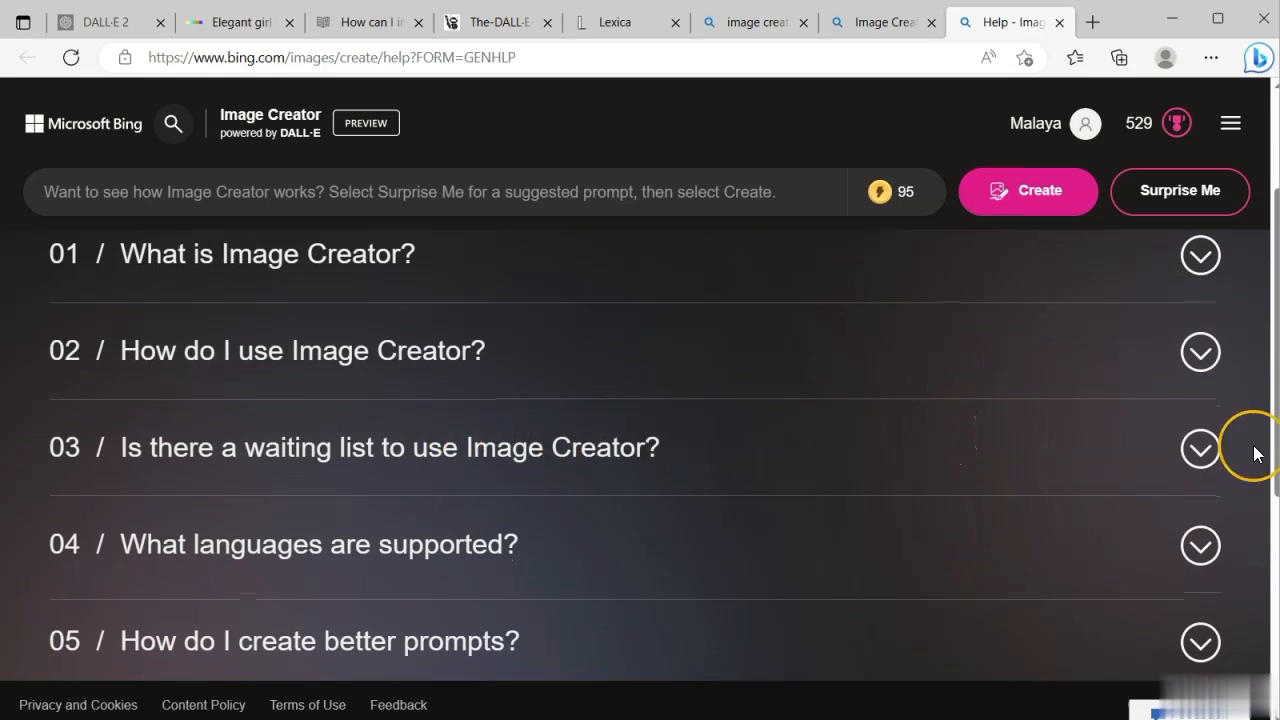
left_click(1205, 449)
left_click_drag(120, 486, 460, 494)
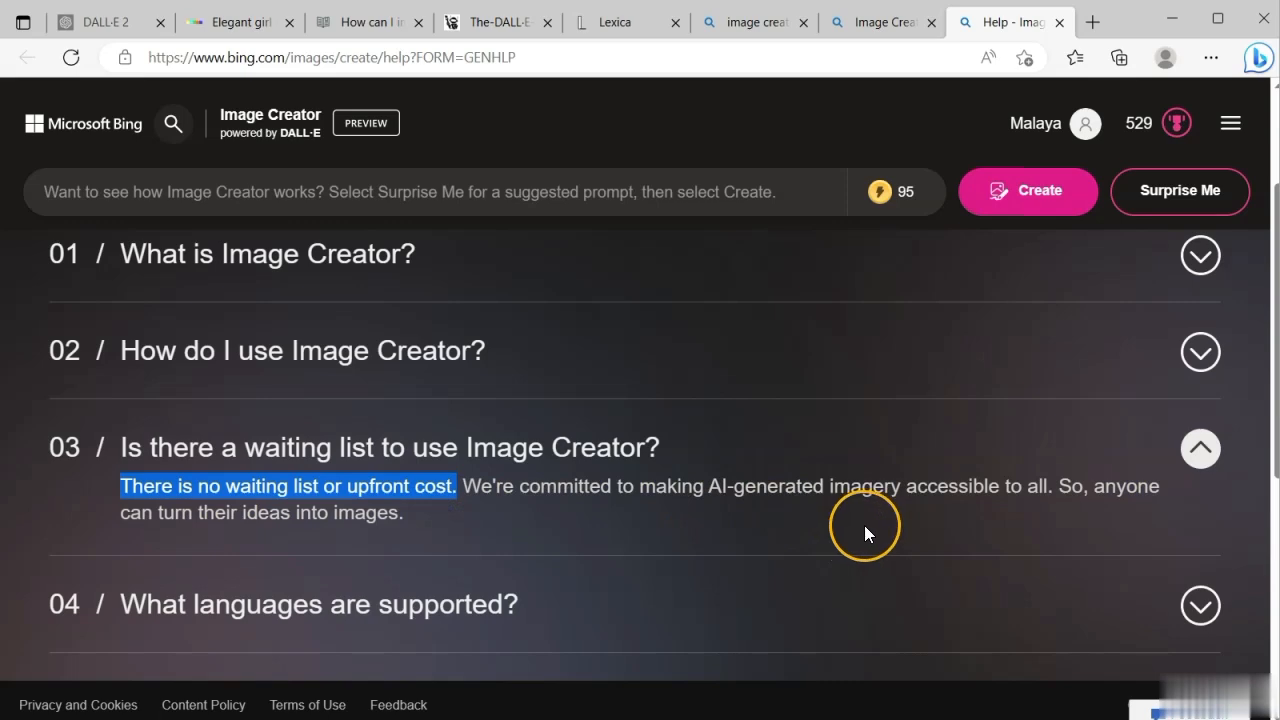
left_click(353, 519)
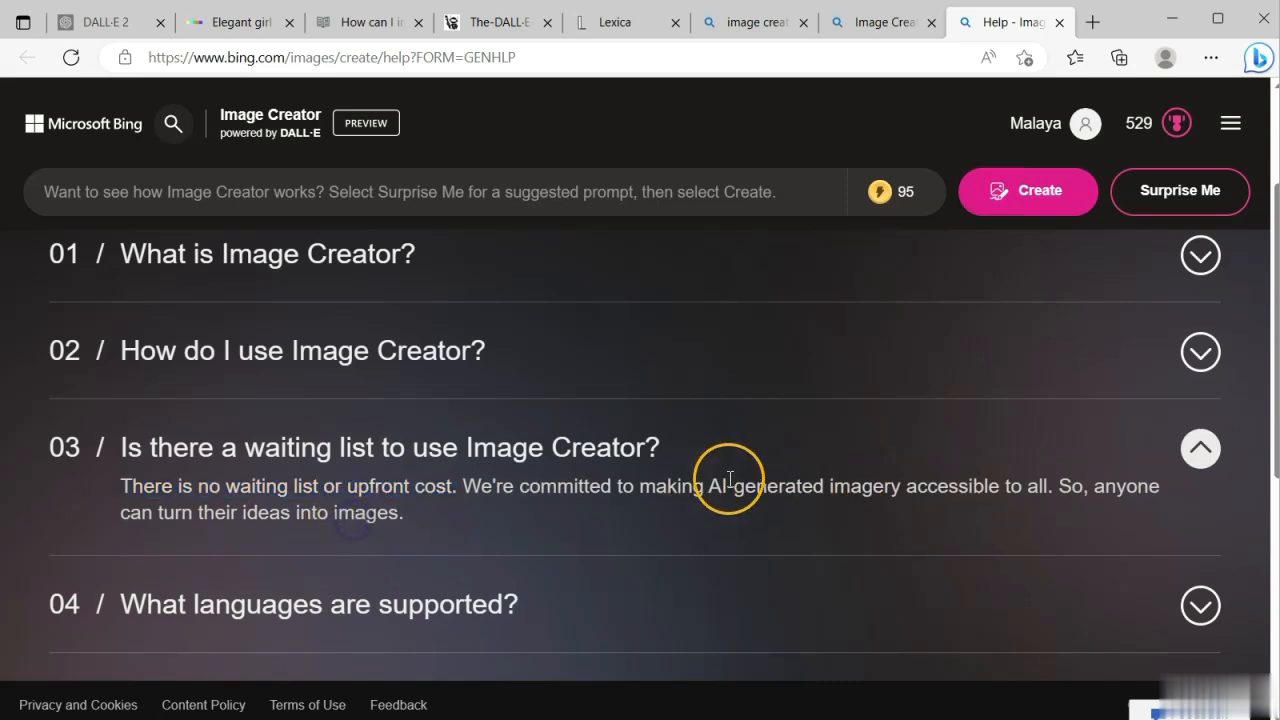
scroll(730, 479, "down", 2)
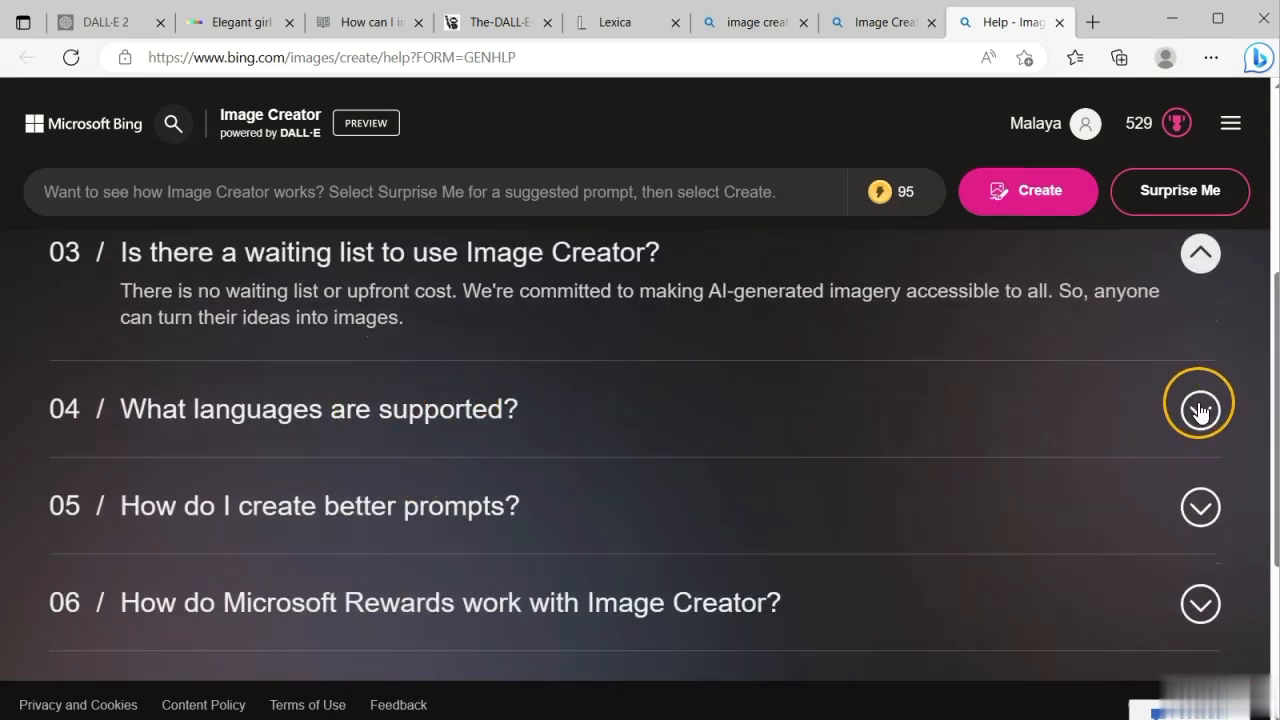
left_click(1200, 408)
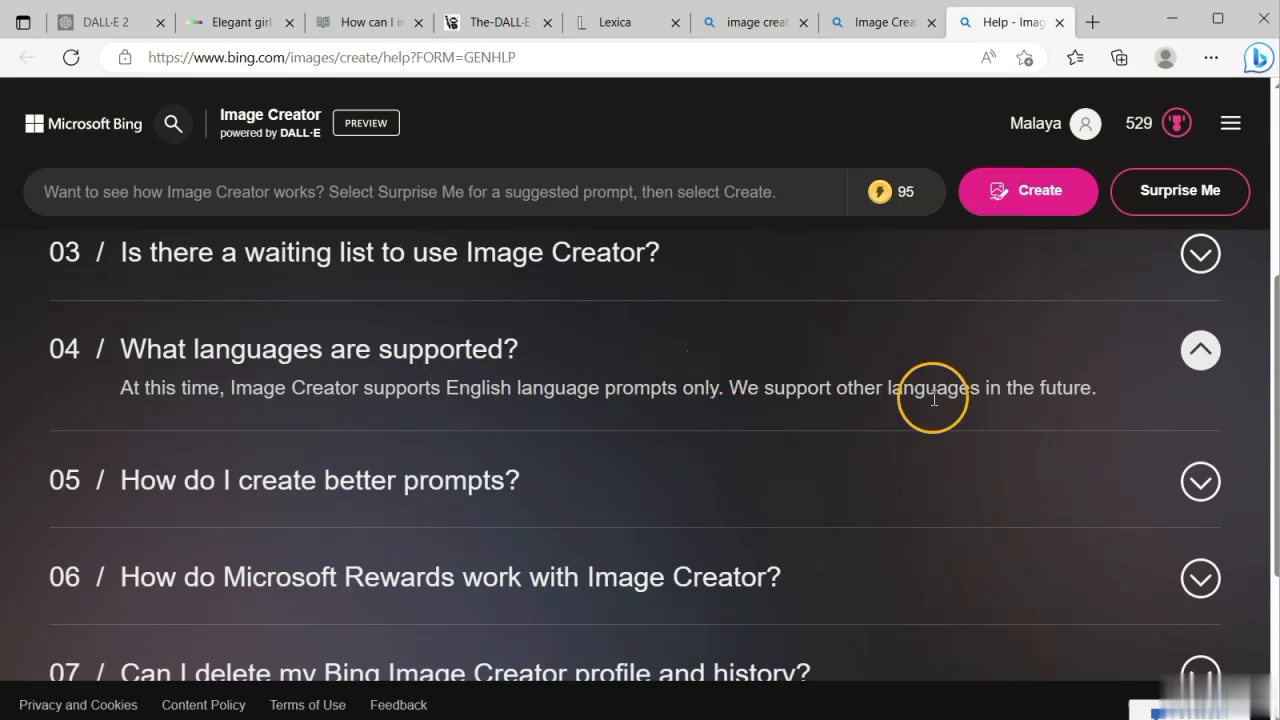
Read the FAQ answer on how Microsoft Rewards work with Image Creator, highlighting the passages about redeeming points for boosts
scroll(935, 397, "down", 1)
left_click(366, 340)
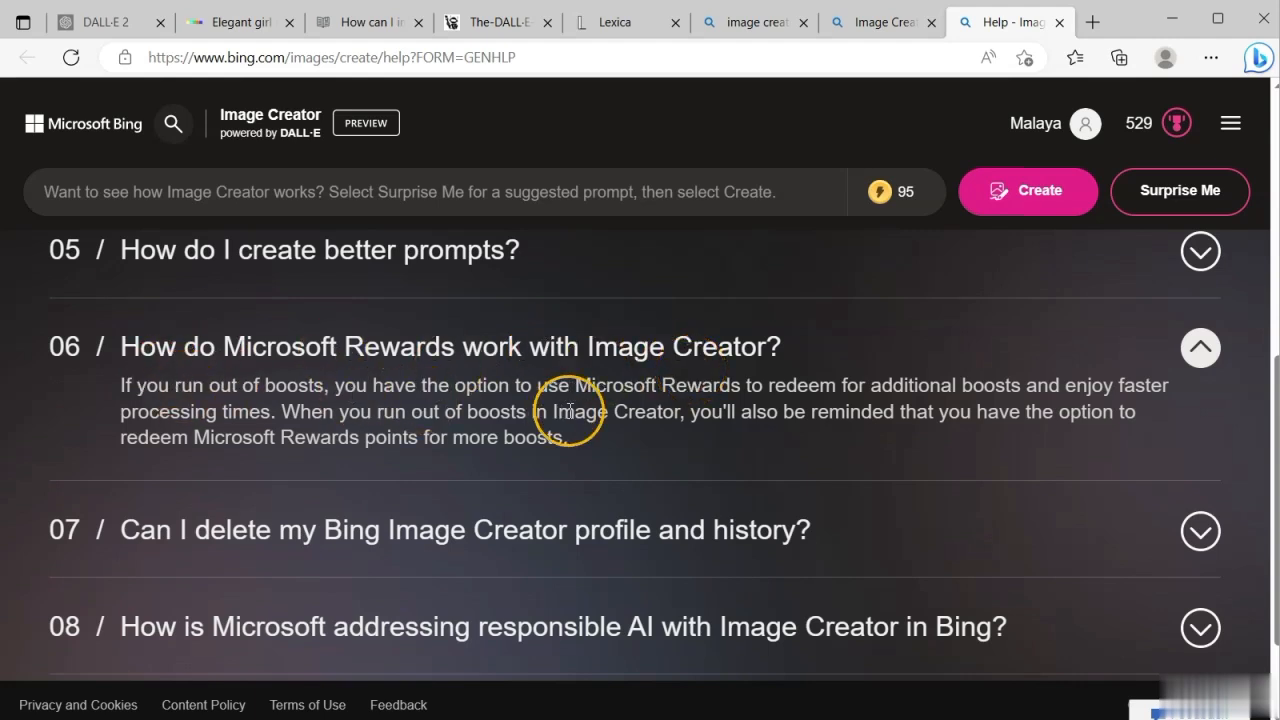
left_click_drag(713, 385, 986, 387)
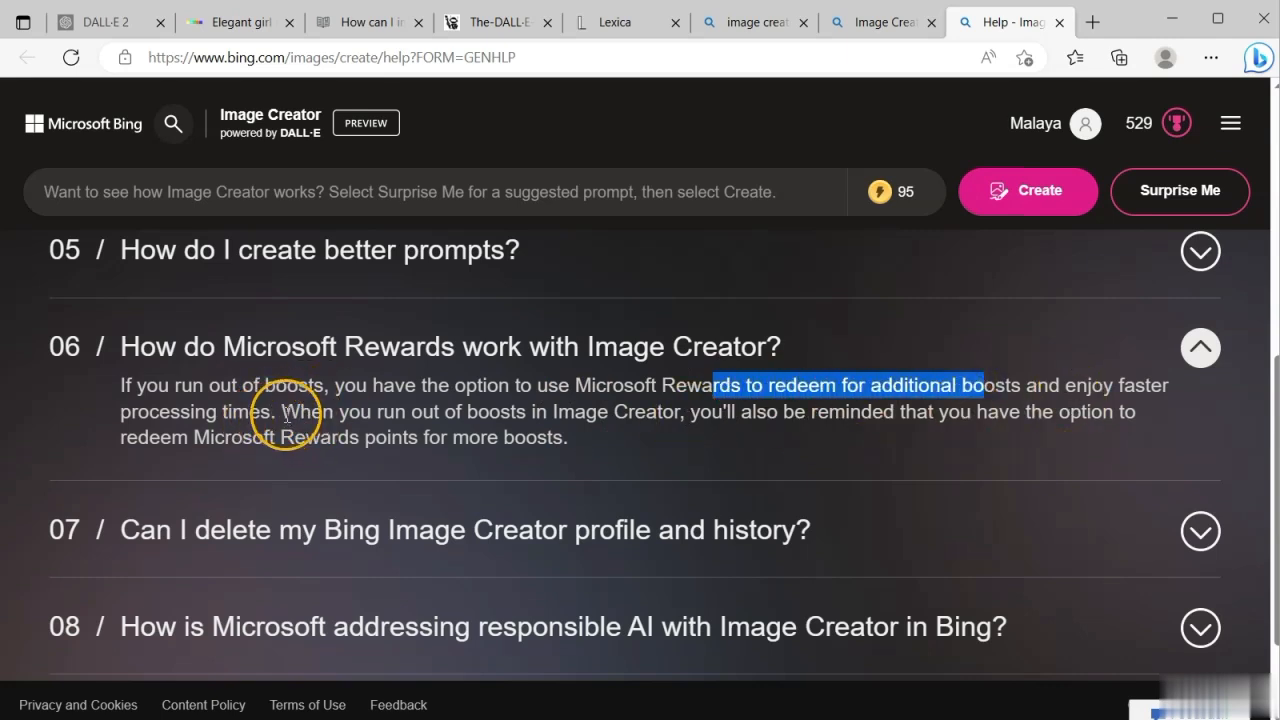
left_click_drag(280, 414, 1120, 408)
left_click(772, 414)
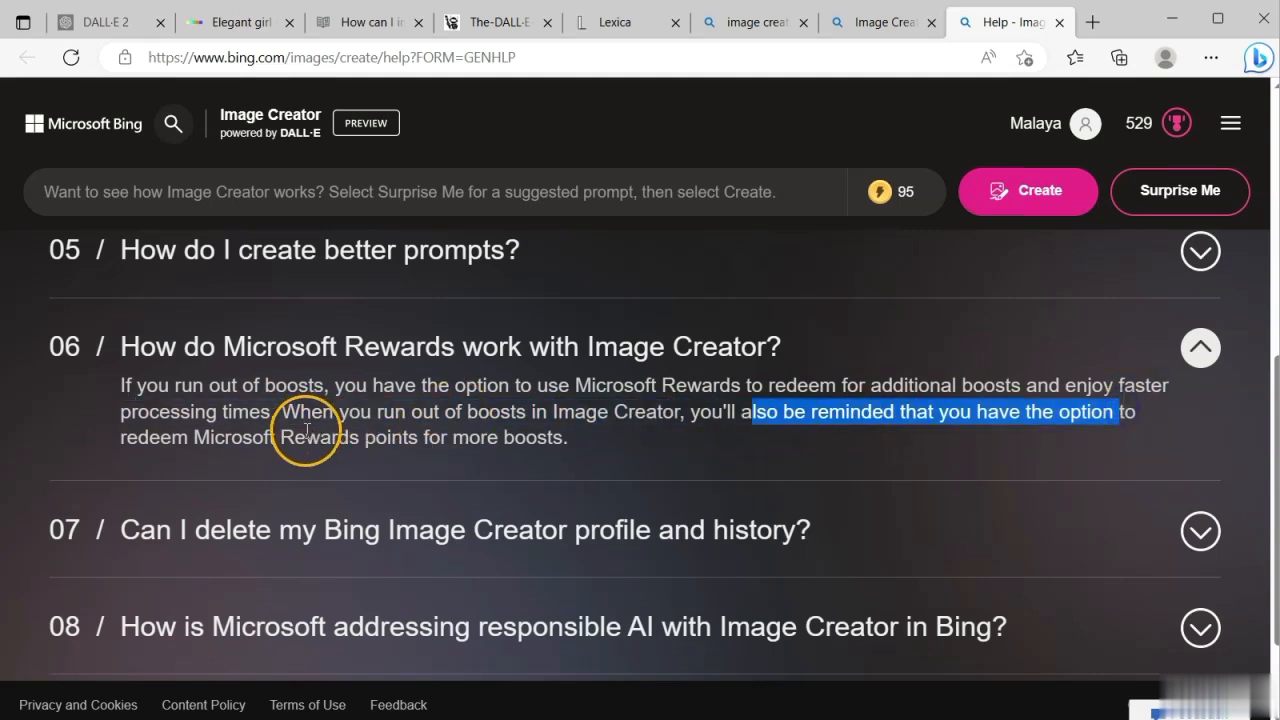
left_click_drag(278, 440, 573, 456)
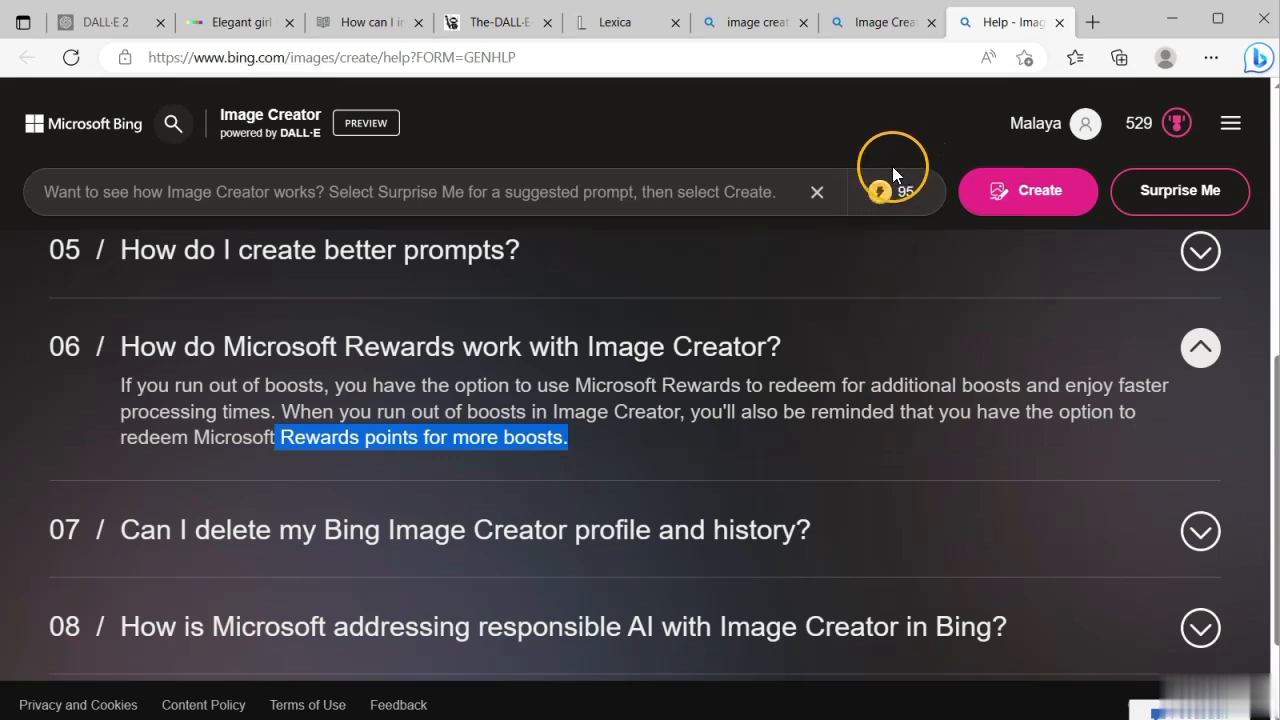
Open the "Get your weekly weather" activity from Microsoft Rewards and dismiss the location access request
left_click(1143, 128)
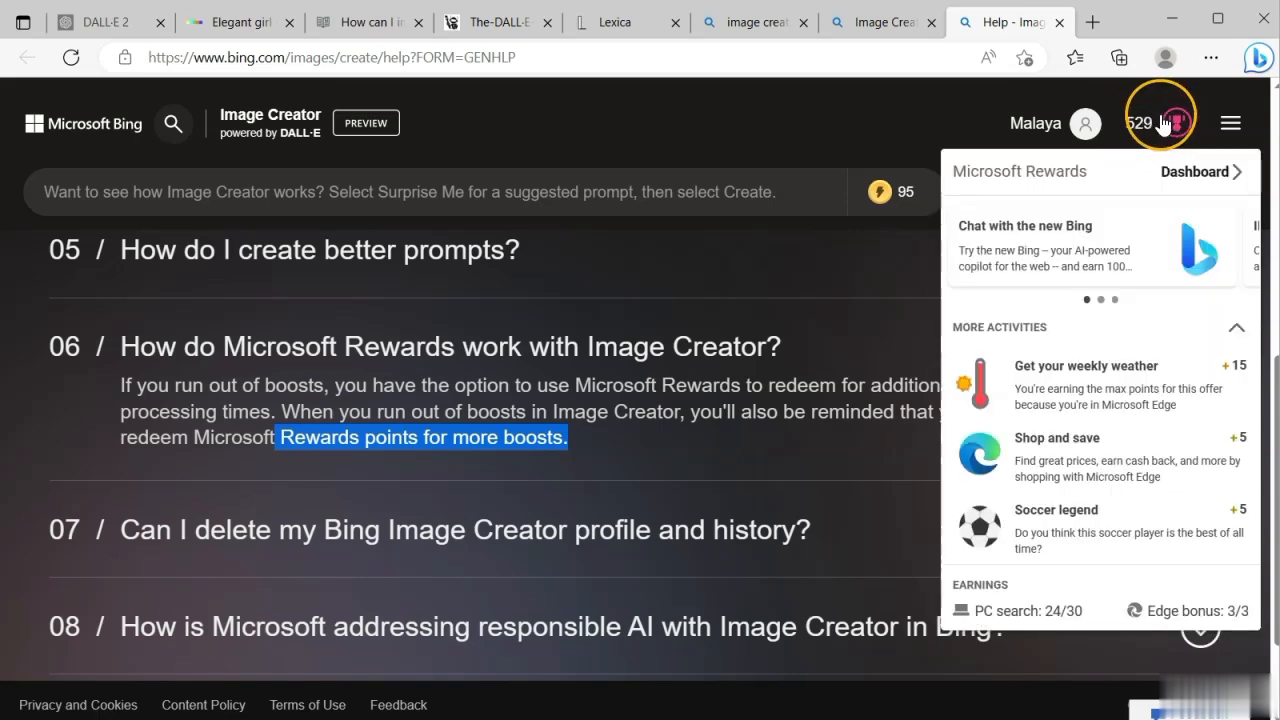
left_click(1196, 214)
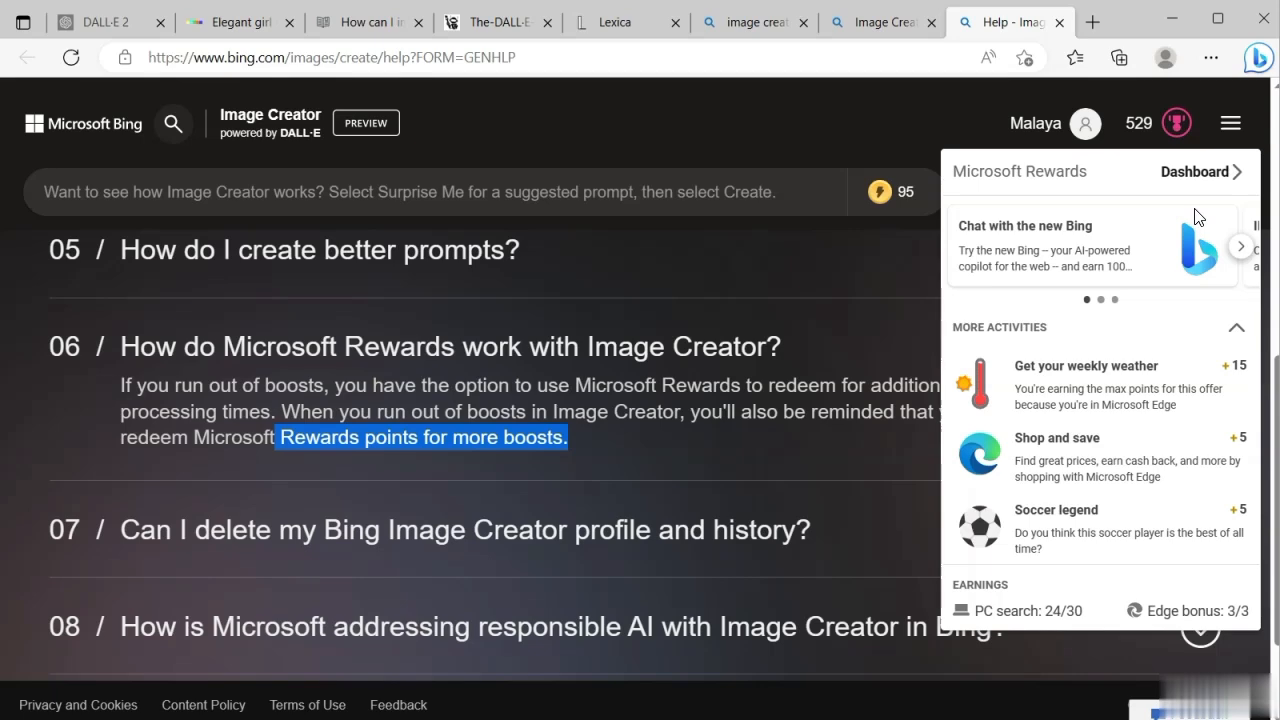
left_click(1203, 132)
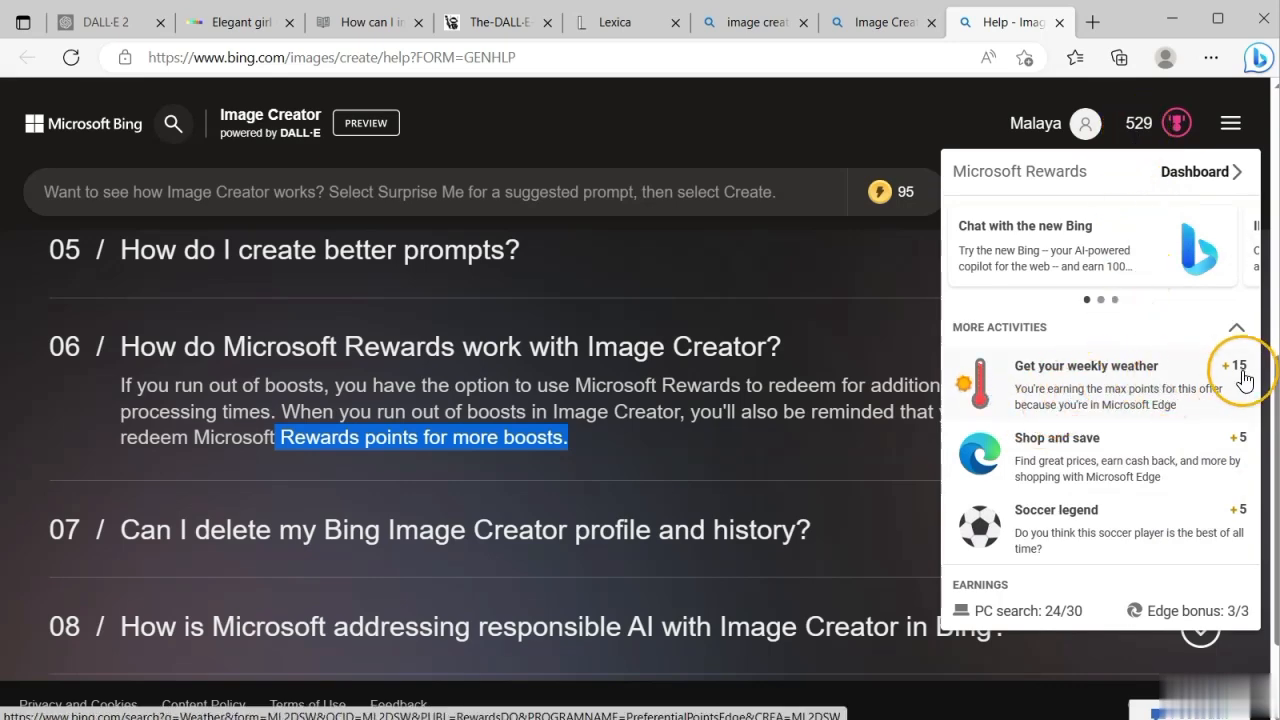
left_click(1128, 372)
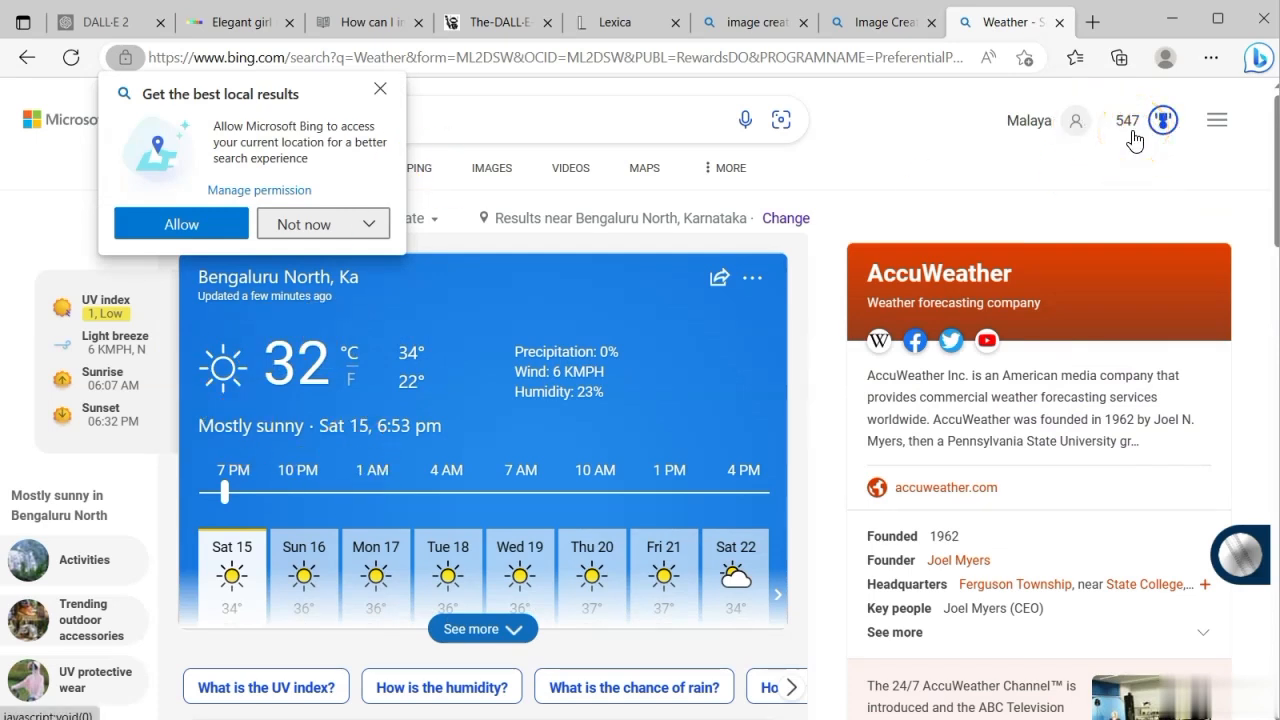
left_click(380, 88)
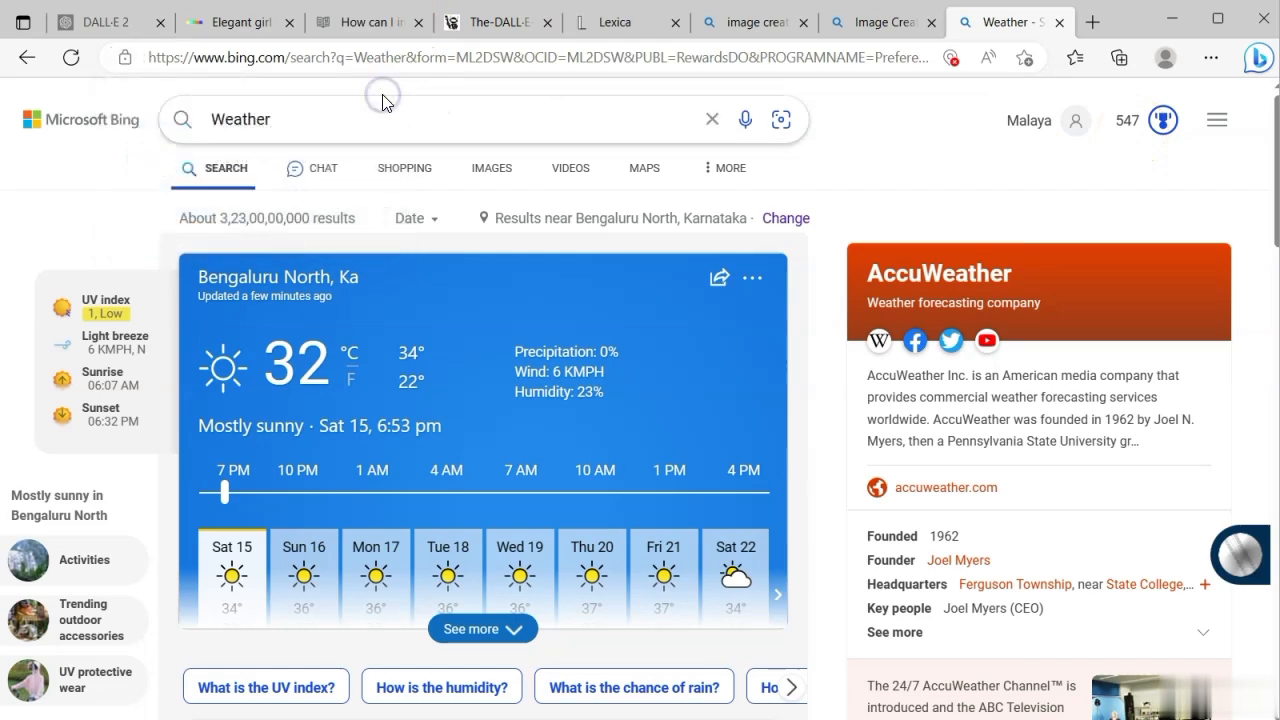